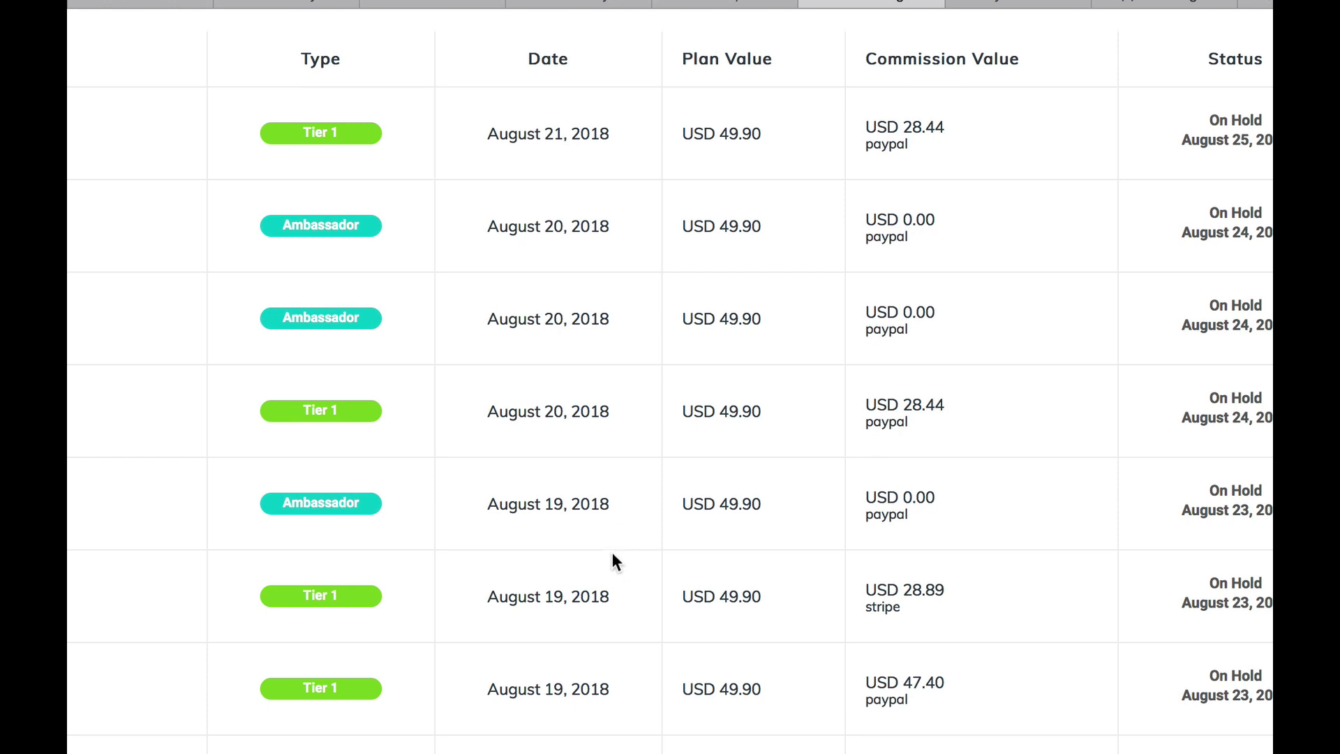
Step: Scroll through the Builderall earnings page, then open a new browser tab
{"action": "scroll", "coordinate": [613, 559], "scroll_direction": "up", "scroll_amount": 1}
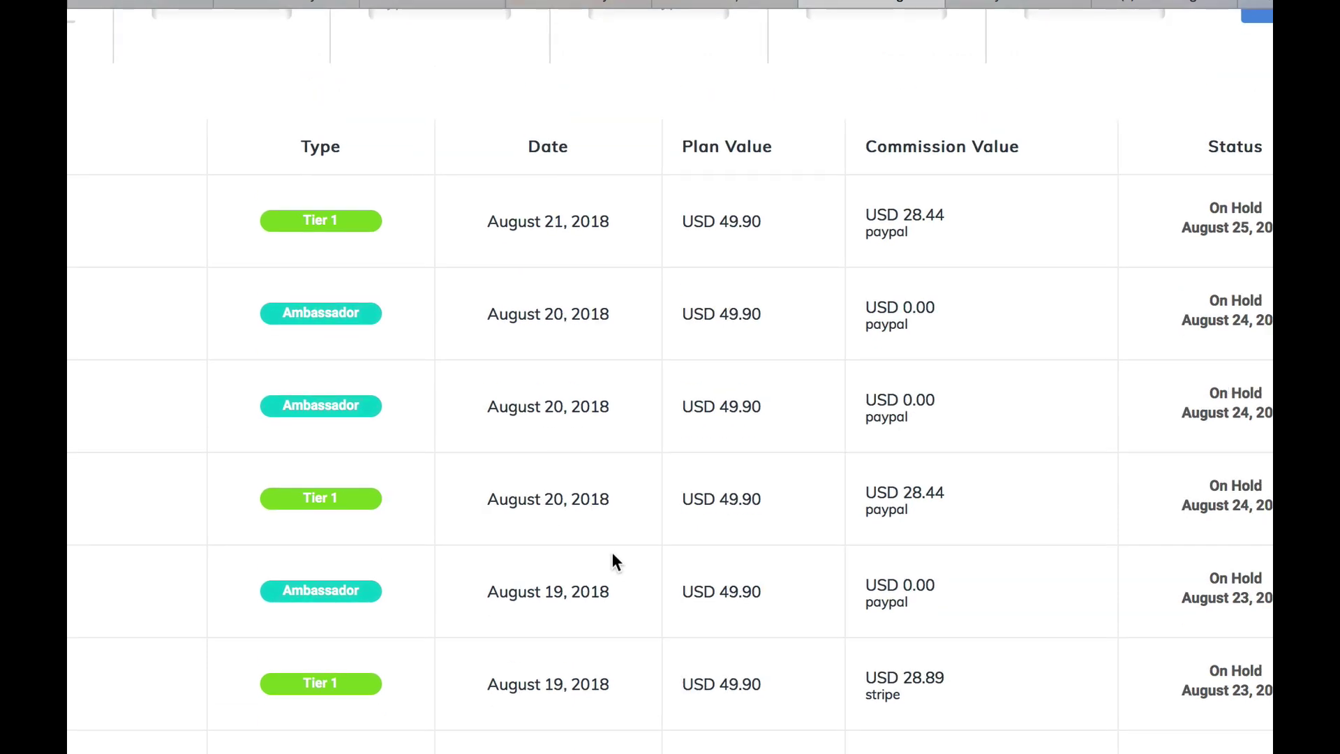
{"action": "scroll", "coordinate": [613, 555], "scroll_direction": "up", "scroll_amount": 1}
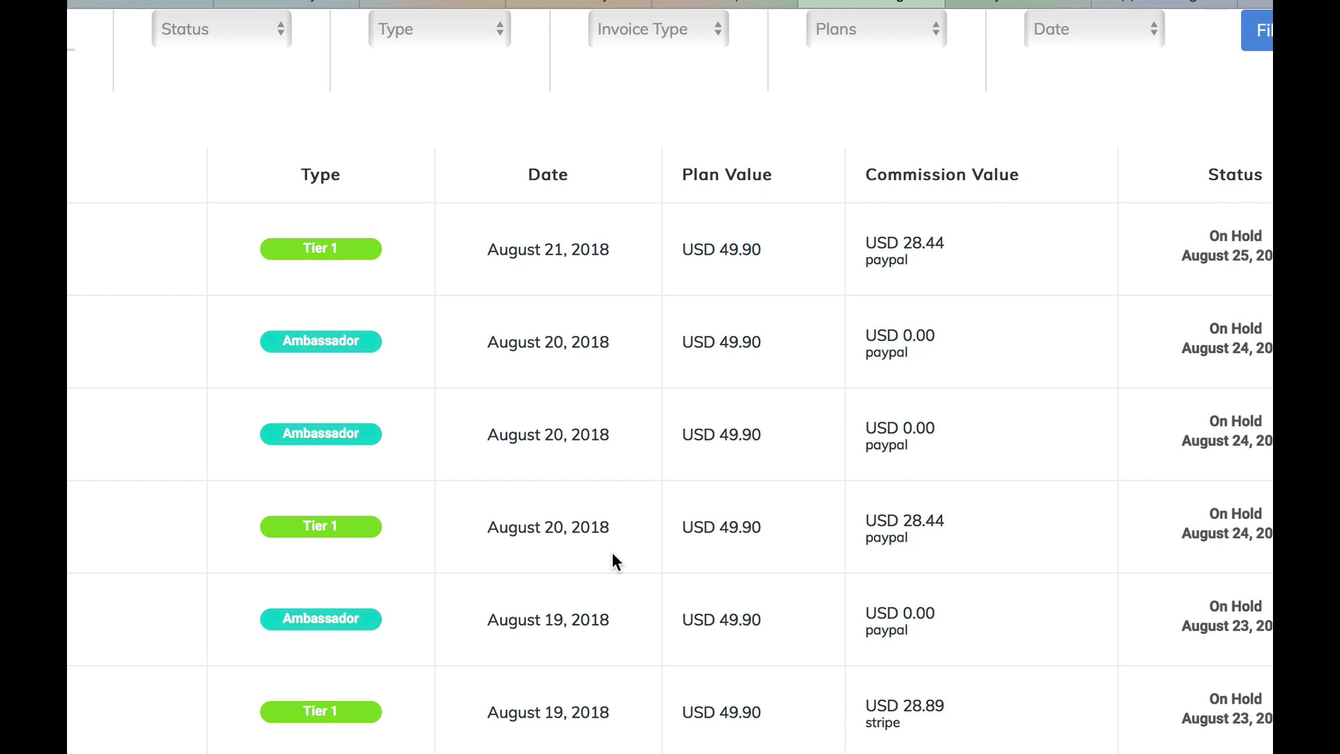
{"action": "scroll", "coordinate": [613, 555], "scroll_direction": "down", "scroll_amount": 5}
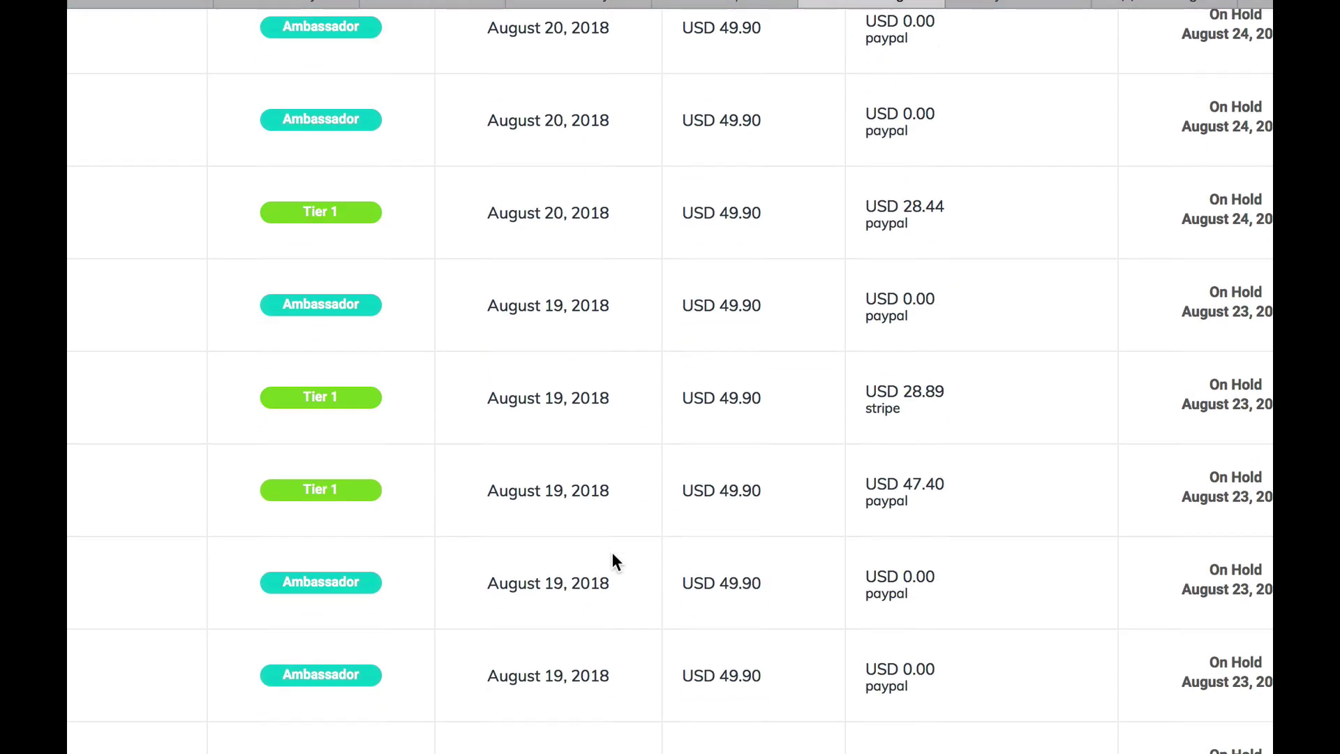
{"action": "scroll", "coordinate": [613, 558], "scroll_direction": "down", "scroll_amount": 9}
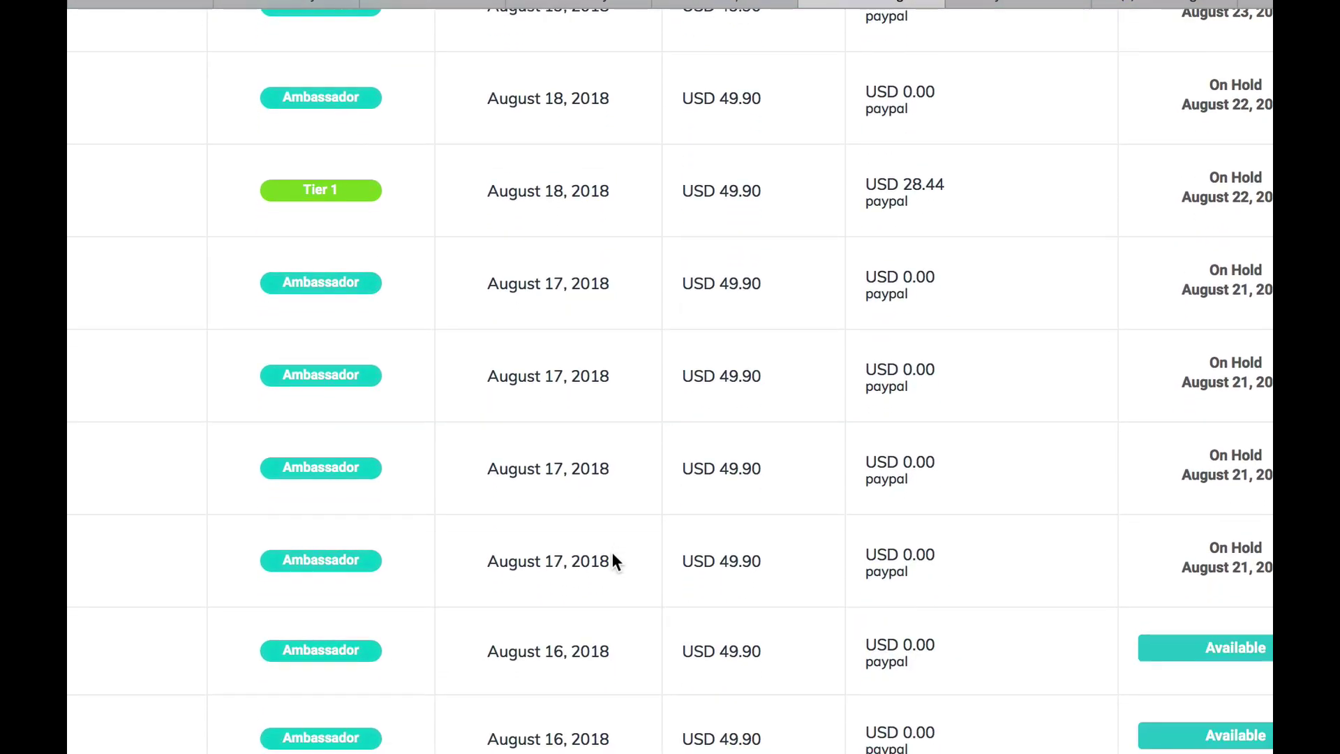
{"action": "scroll", "coordinate": [613, 555], "scroll_direction": "down", "scroll_amount": 12}
{"action": "scroll", "coordinate": [613, 560], "scroll_direction": "down", "scroll_amount": 2}
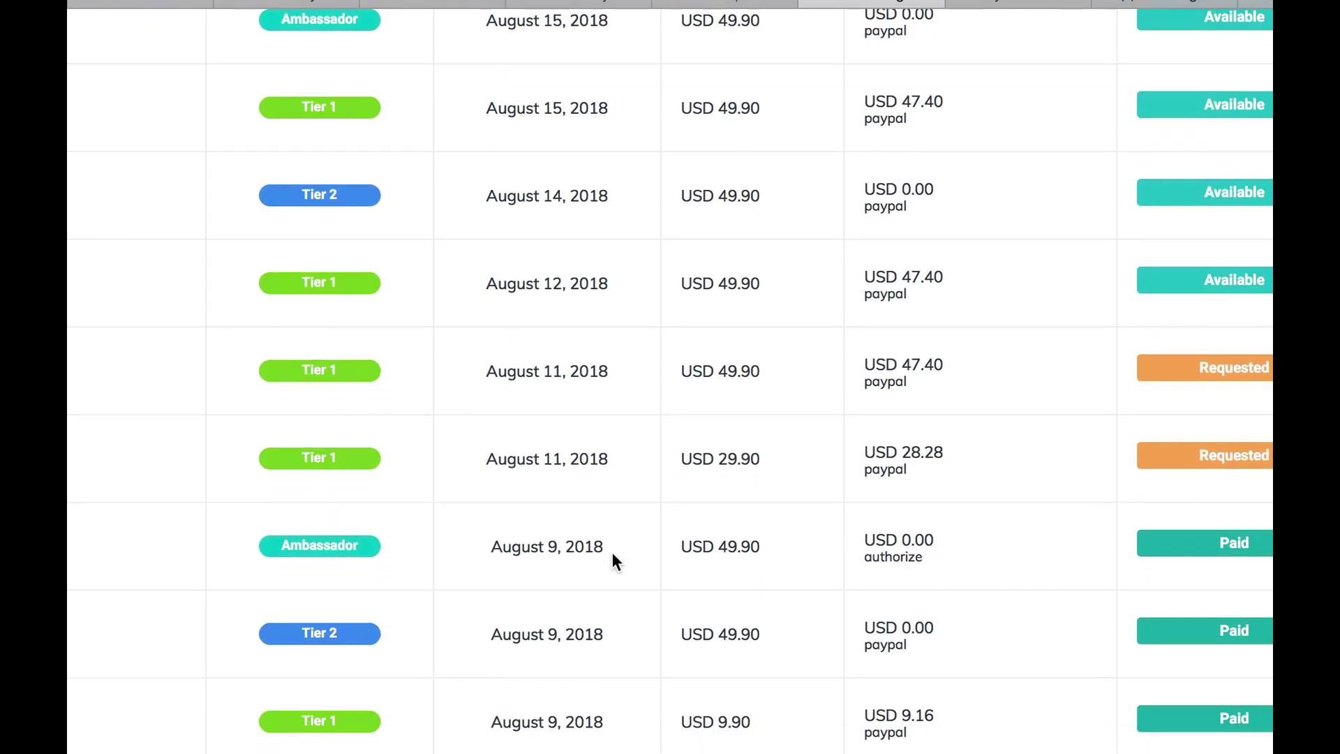
{"action": "scroll", "coordinate": [613, 561], "scroll_direction": "up", "scroll_amount": 2}
{"action": "scroll", "coordinate": [613, 551], "scroll_direction": "down", "scroll_amount": 1}
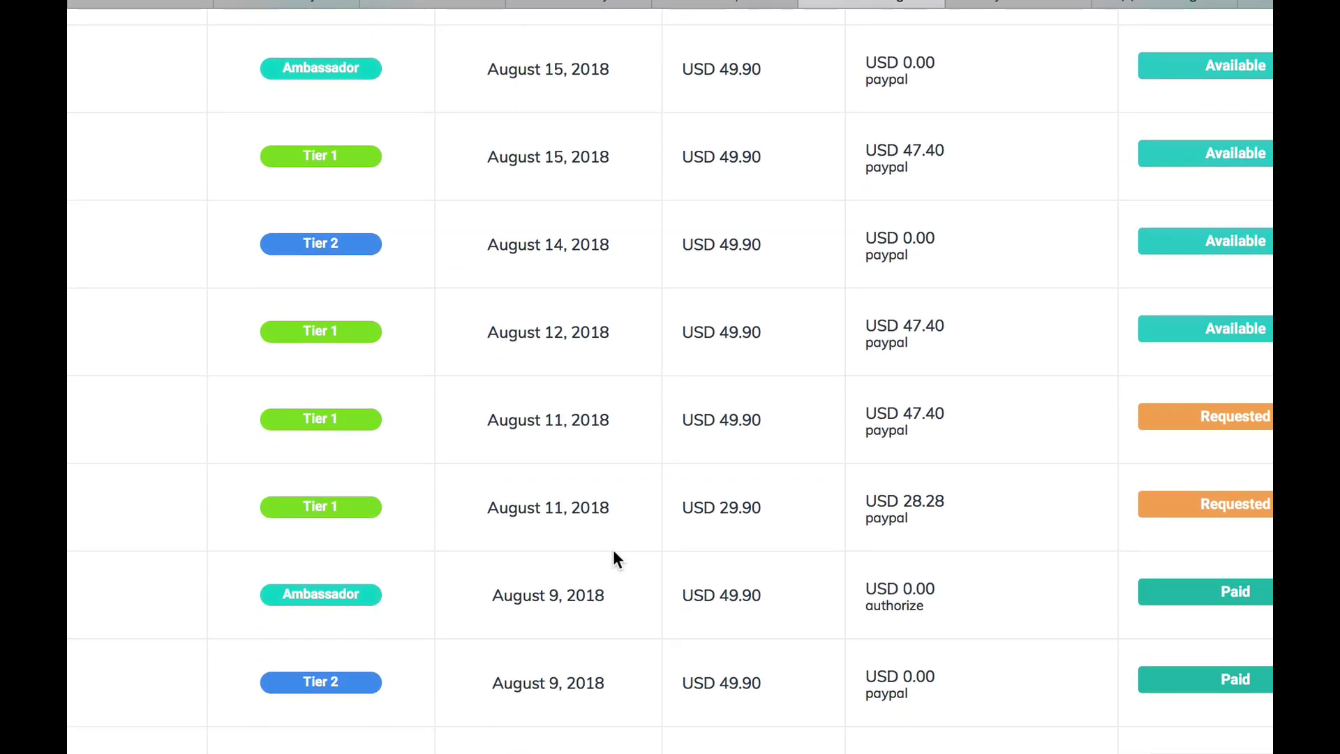
{"action": "scroll", "coordinate": [612, 550], "scroll_direction": "up", "scroll_amount": 10}
{"action": "scroll", "coordinate": [613, 551], "scroll_direction": "down", "scroll_amount": 11}
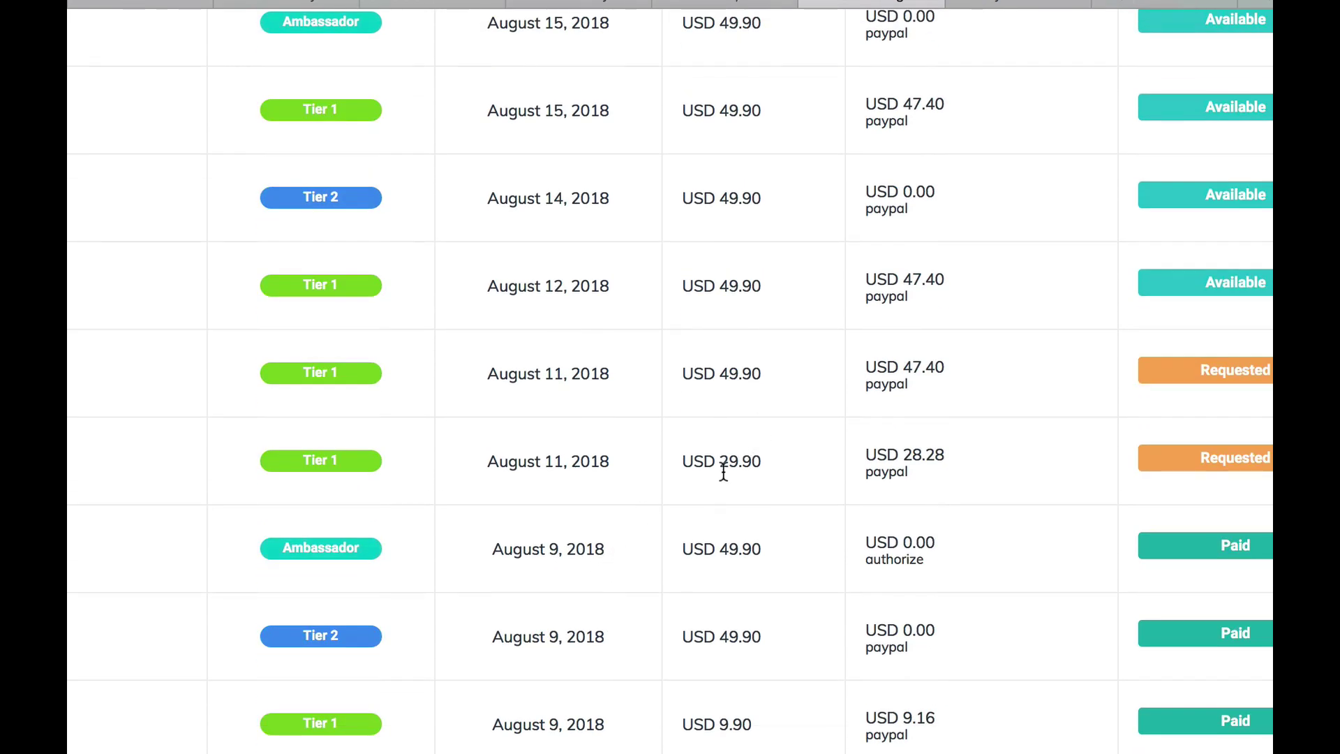
{"action": "scroll", "coordinate": [678, 468], "scroll_direction": "up", "scroll_amount": 15}
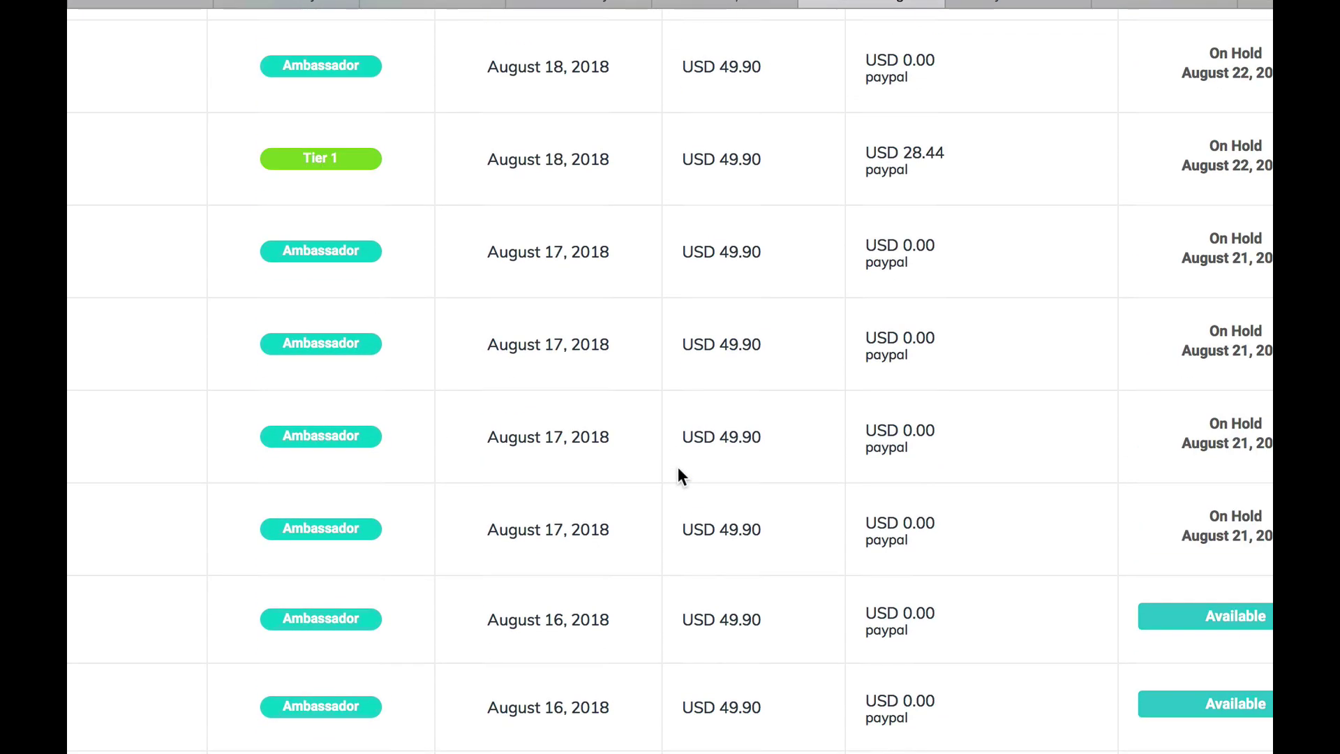
{"action": "scroll", "coordinate": [678, 469], "scroll_direction": "up", "scroll_amount": 18}
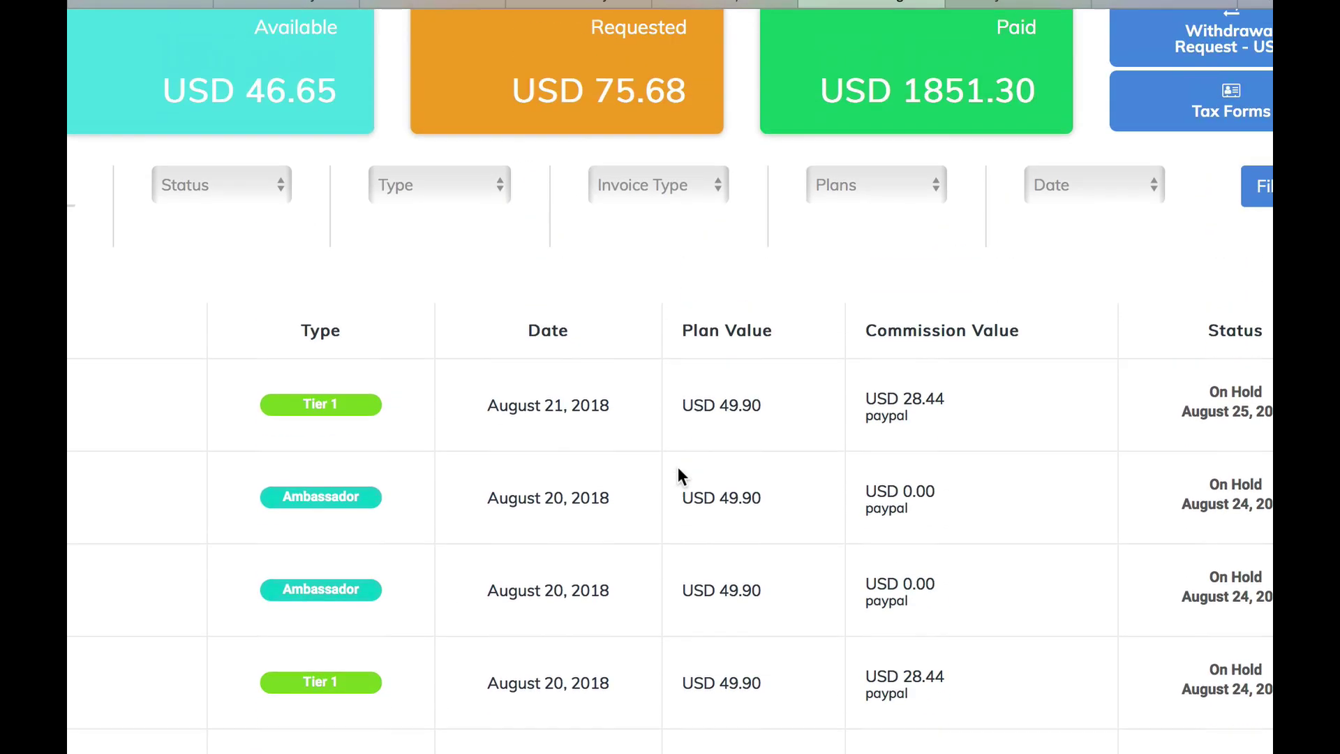
{"action": "scroll", "coordinate": [677, 475], "scroll_direction": "up", "scroll_amount": 5}
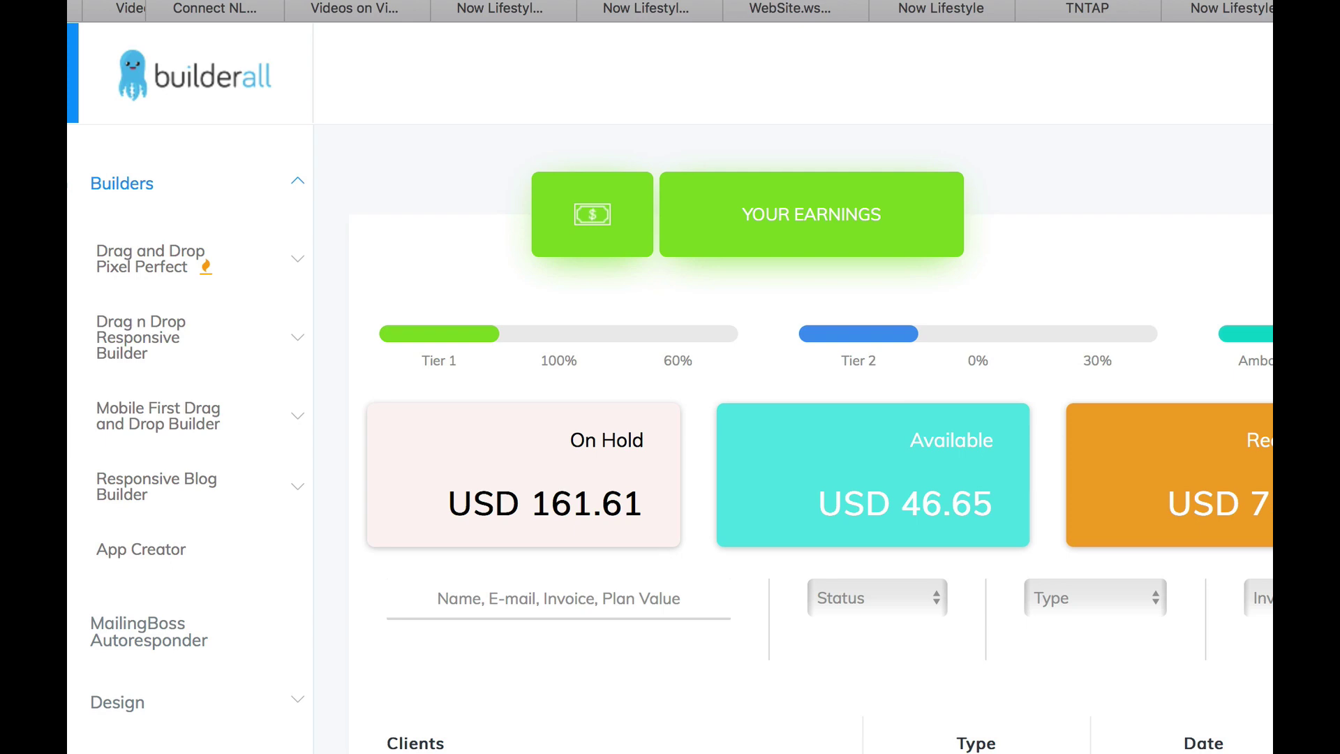
{"action": "key", "text": "super+t"}
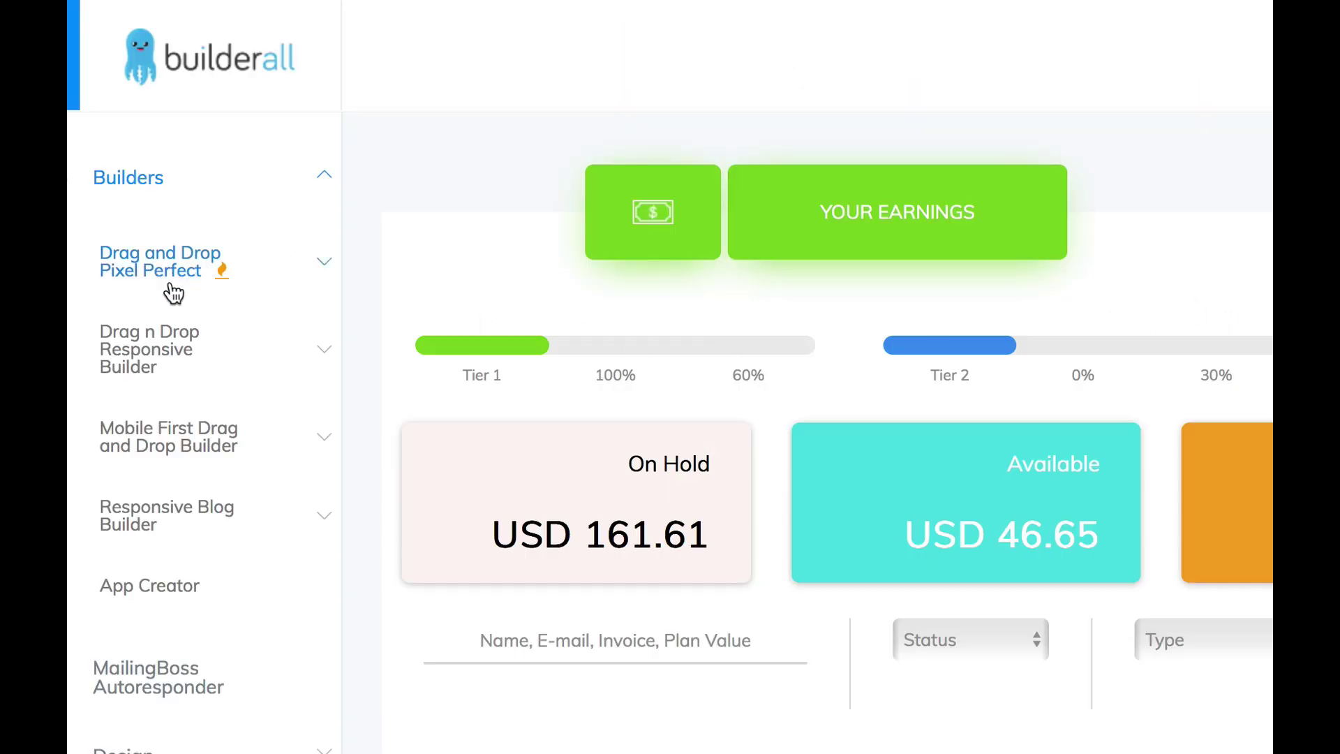
Step: Expand the Videos and Design sections in the sidebar to show their tools
{"action": "scroll", "coordinate": [188, 598], "scroll_direction": "down", "scroll_amount": 2}
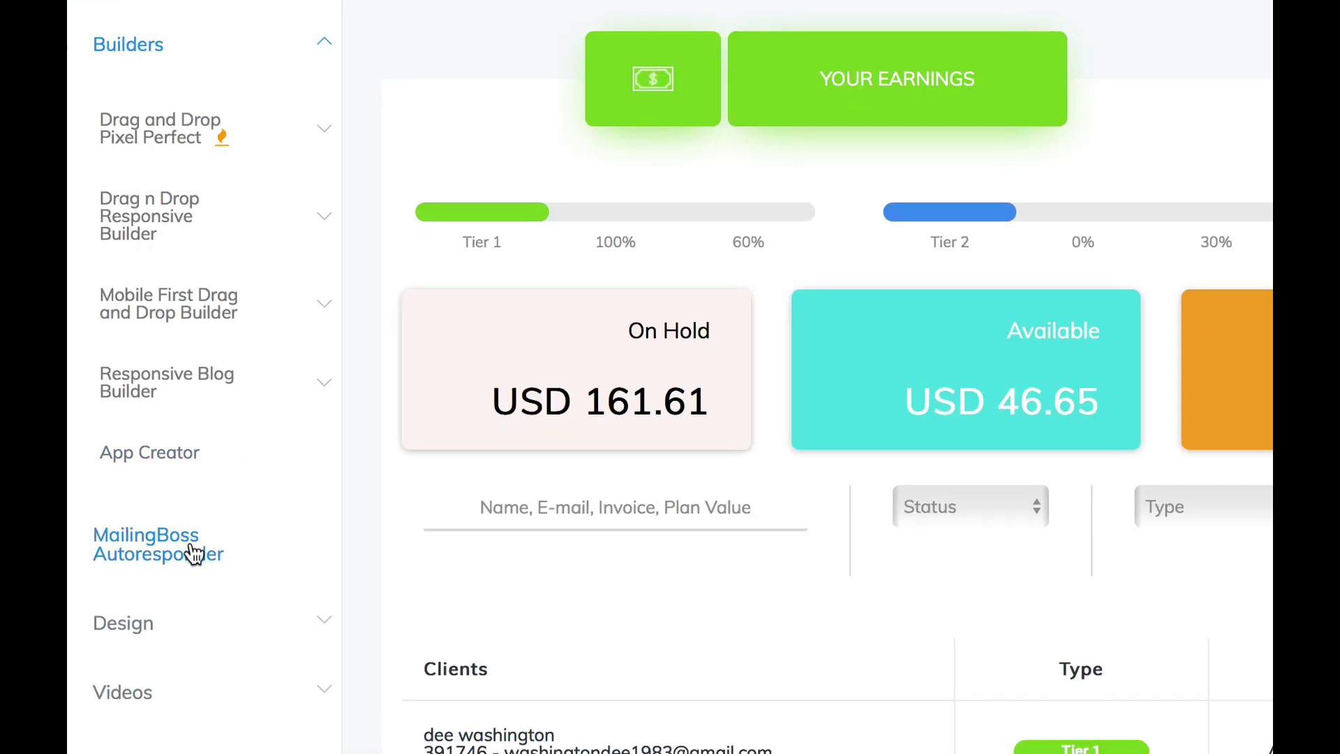
{"action": "scroll", "coordinate": [192, 553], "scroll_direction": "down", "scroll_amount": 2}
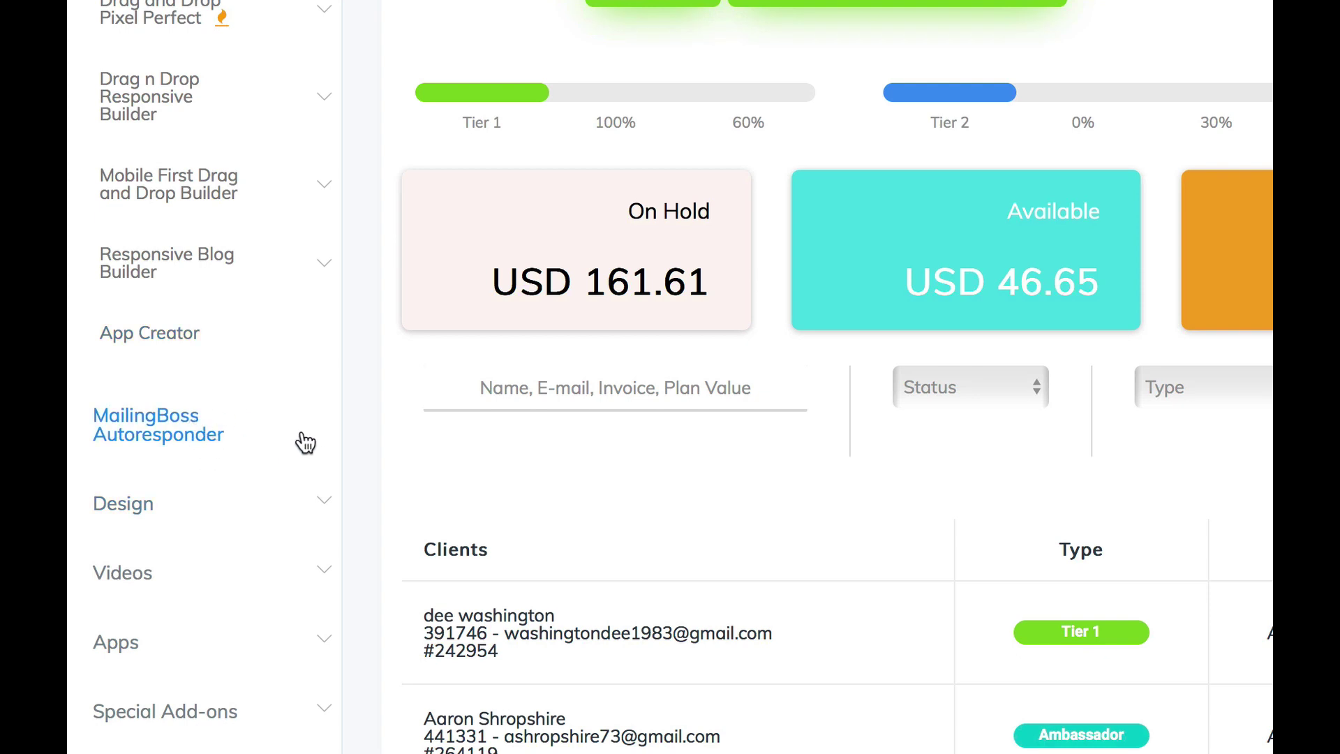
{"action": "scroll", "coordinate": [245, 610], "scroll_direction": "down", "scroll_amount": 2}
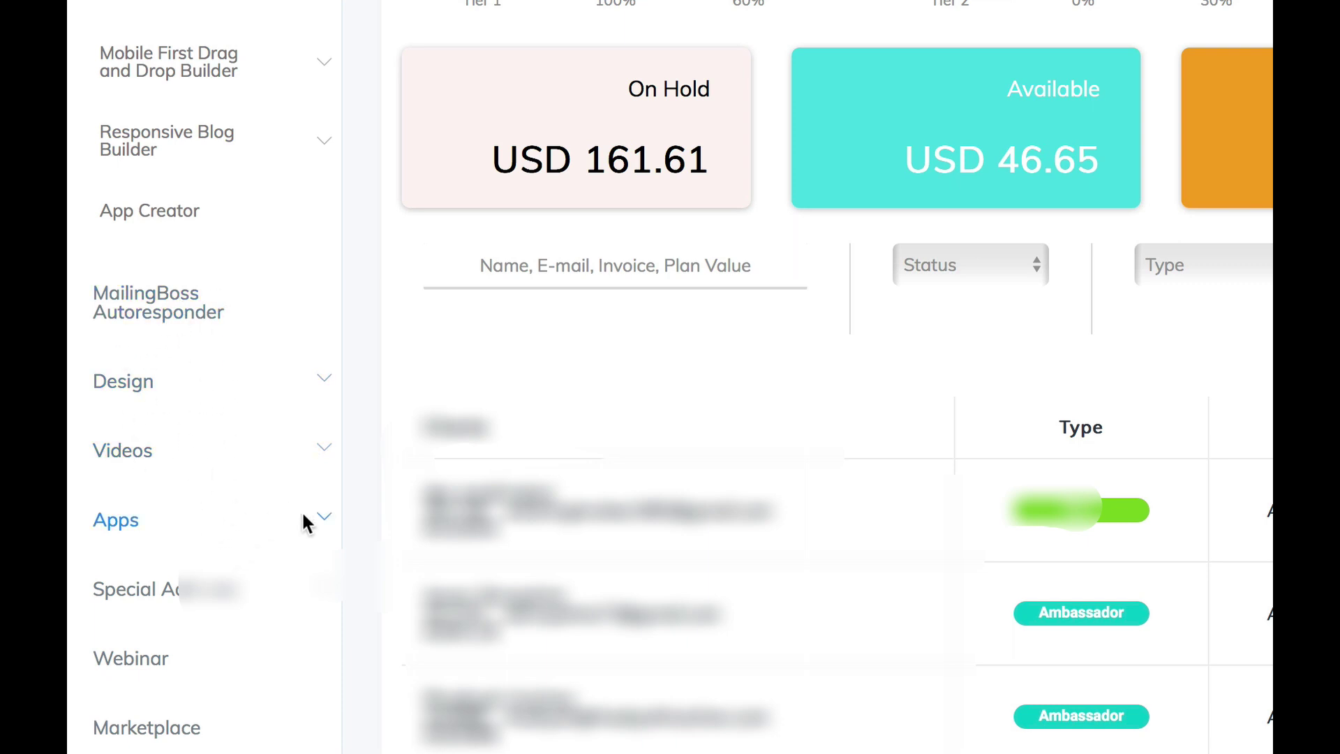
{"action": "left_click", "coordinate": [286, 442]}
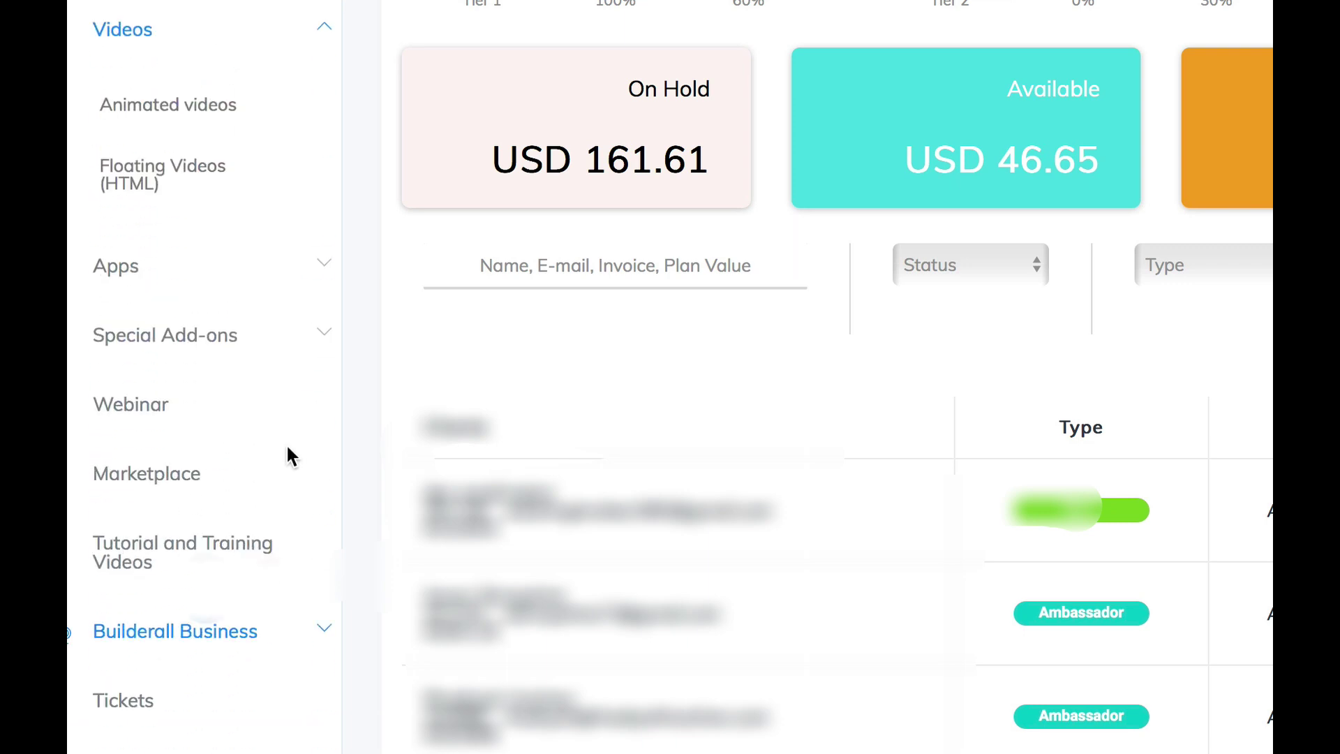
{"action": "scroll", "coordinate": [241, 253], "scroll_direction": "up", "scroll_amount": 4}
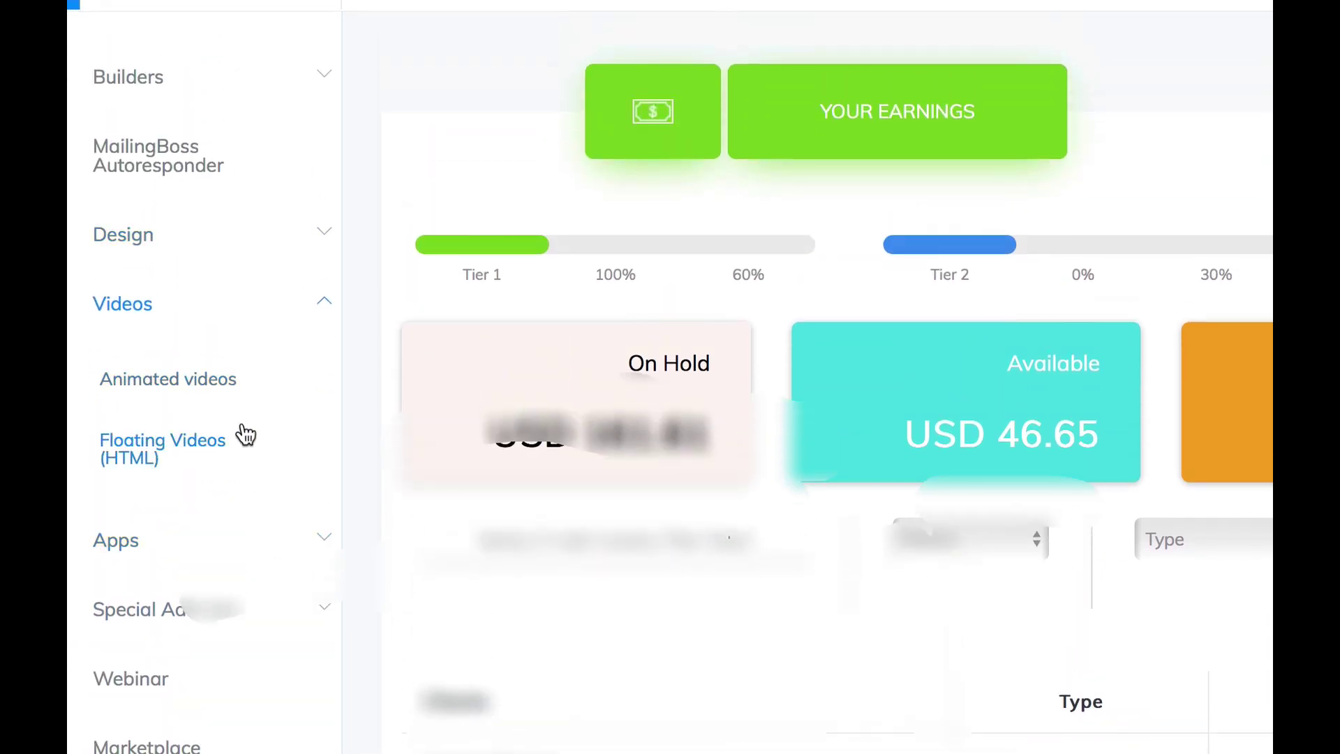
{"action": "left_click", "coordinate": [269, 244]}
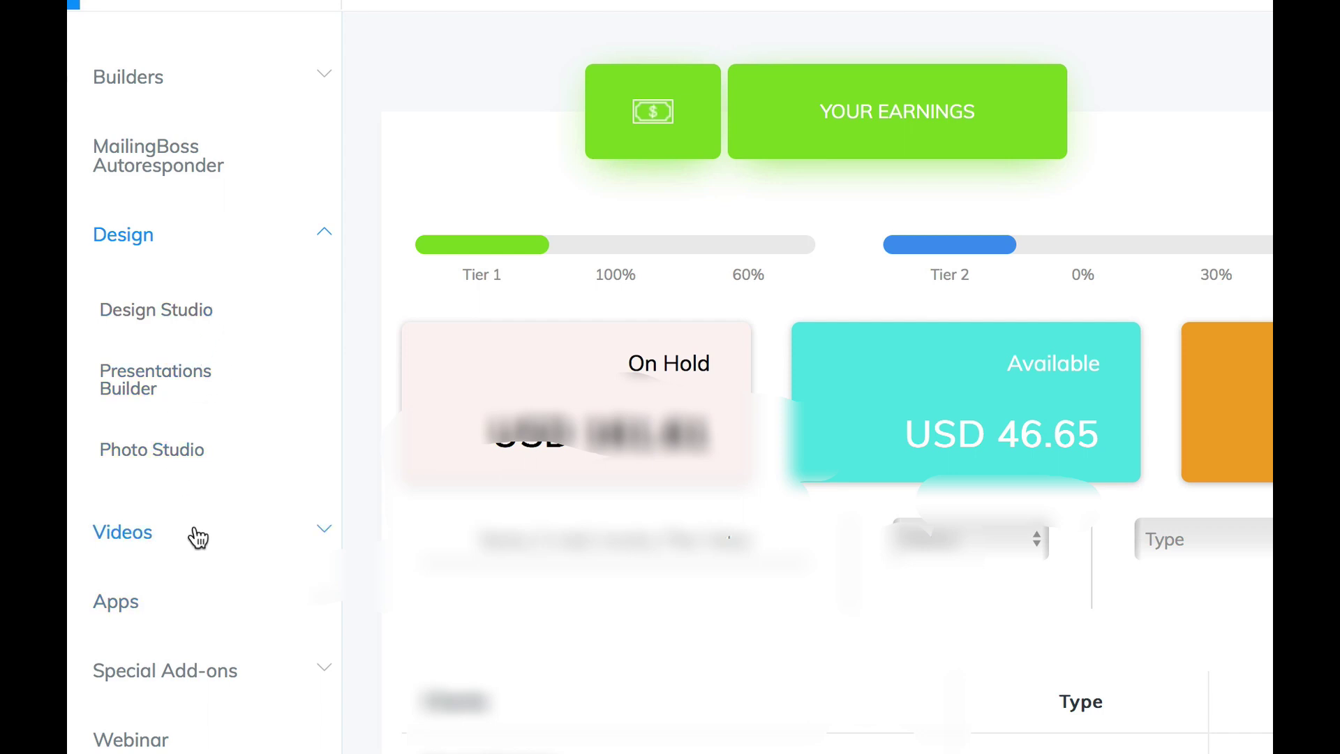
{"action": "scroll", "coordinate": [191, 538], "scroll_direction": "down", "scroll_amount": 1}
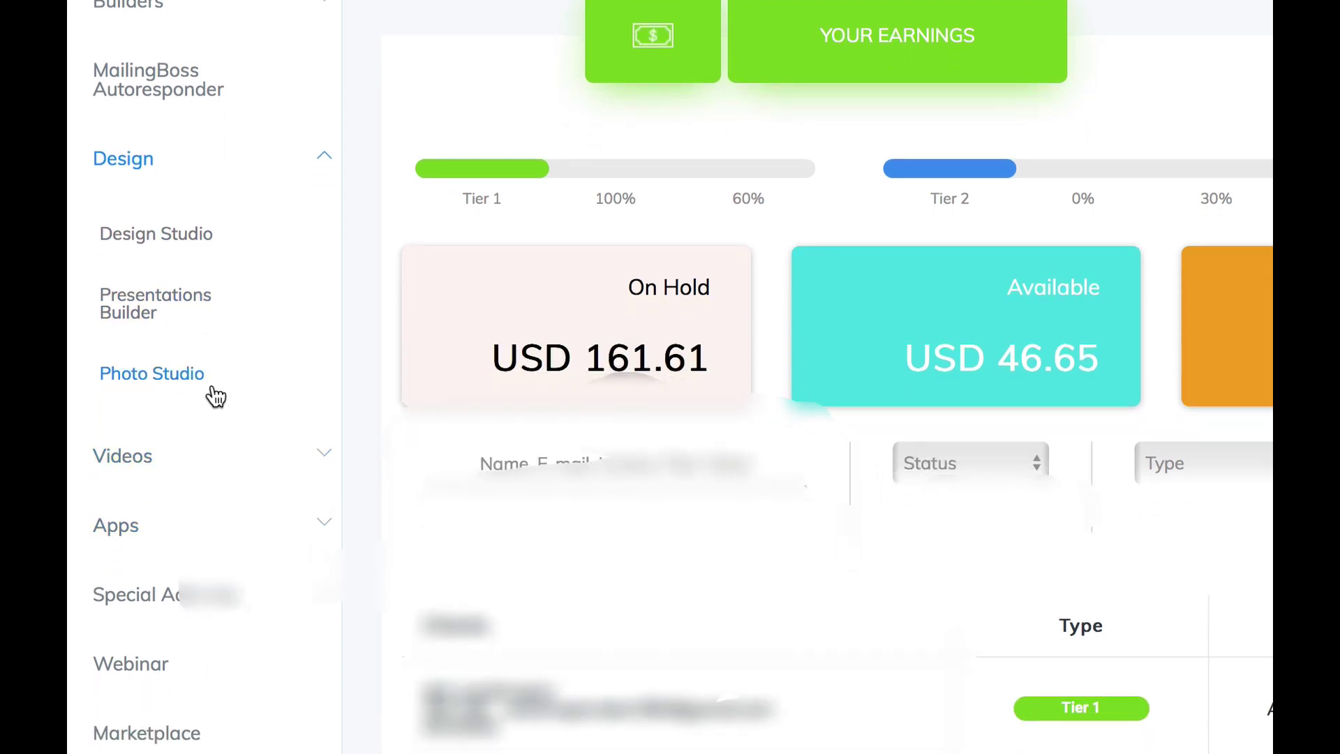
{"action": "scroll", "coordinate": [216, 472], "scroll_direction": "down", "scroll_amount": 1}
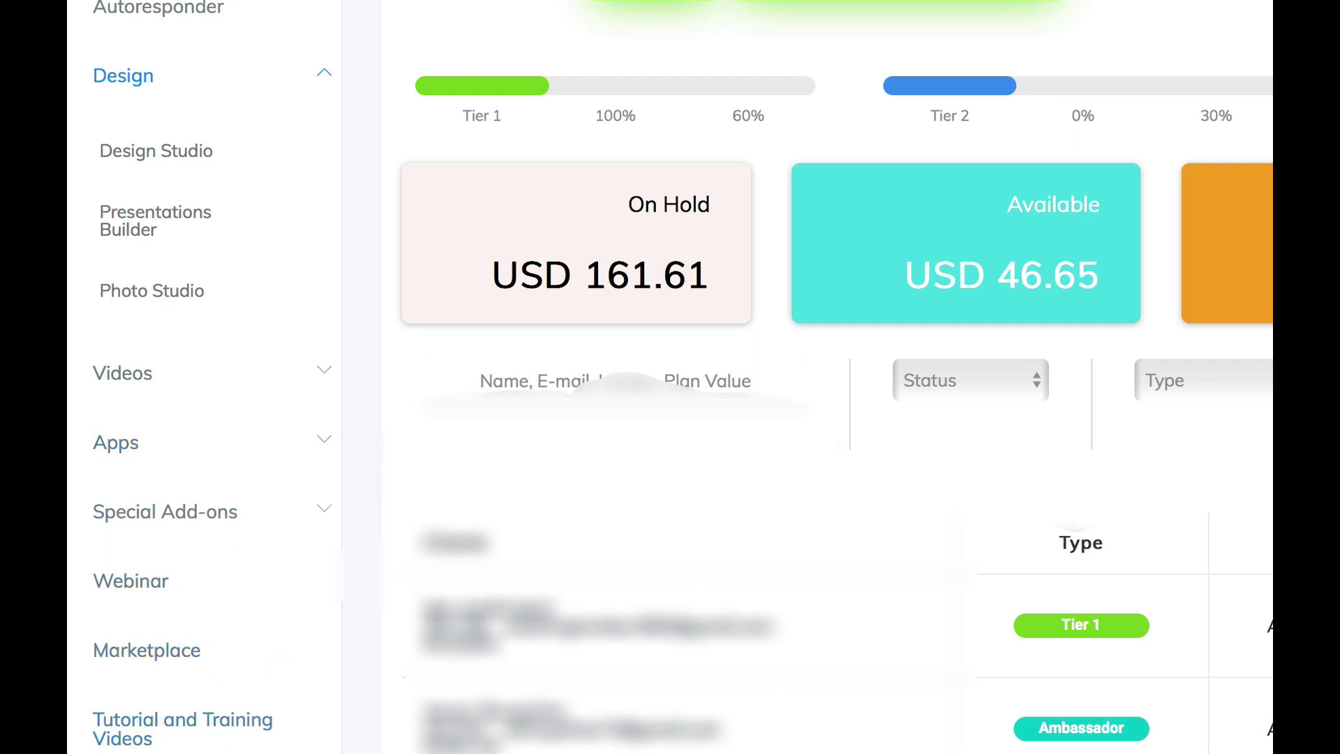
Step: Open the Autopost schedule, preview and cancel an August 1 rule, then return to Your Earnings
{"action": "left_click", "coordinate": [239, 455]}
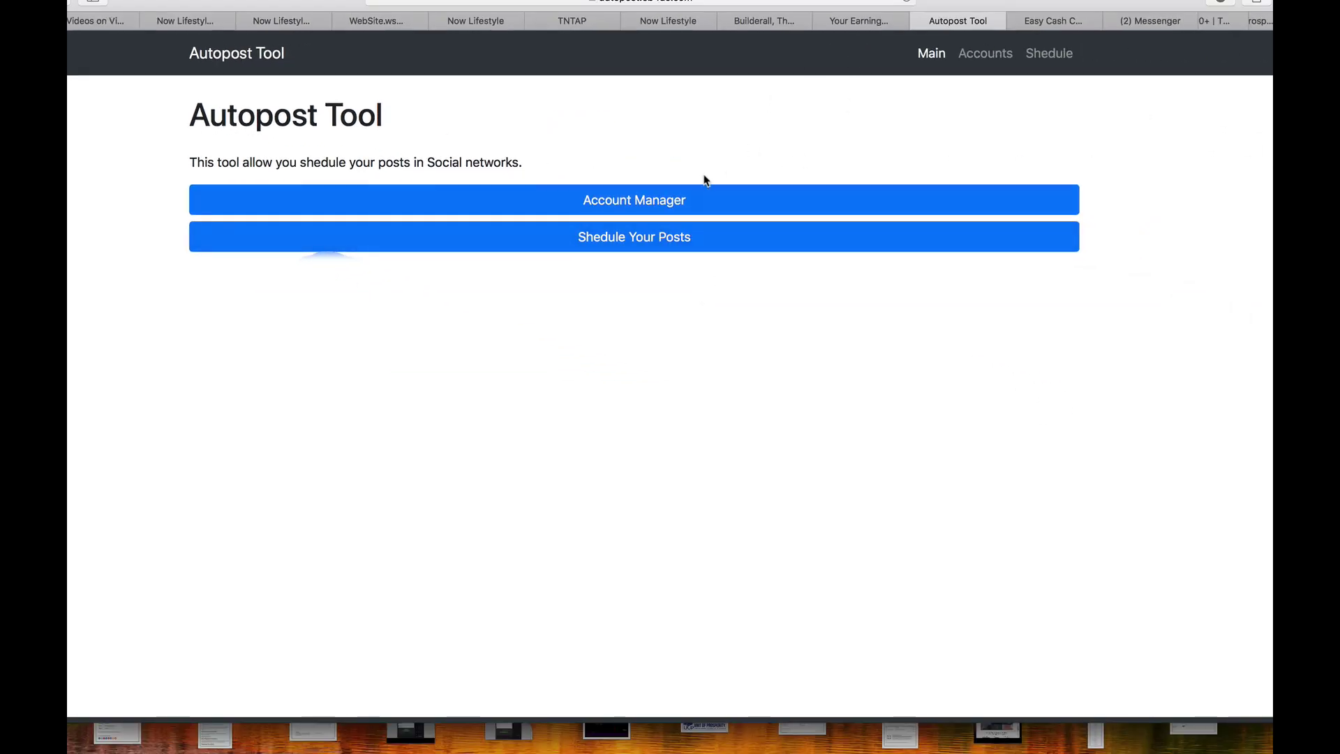
{"action": "left_click", "coordinate": [637, 249]}
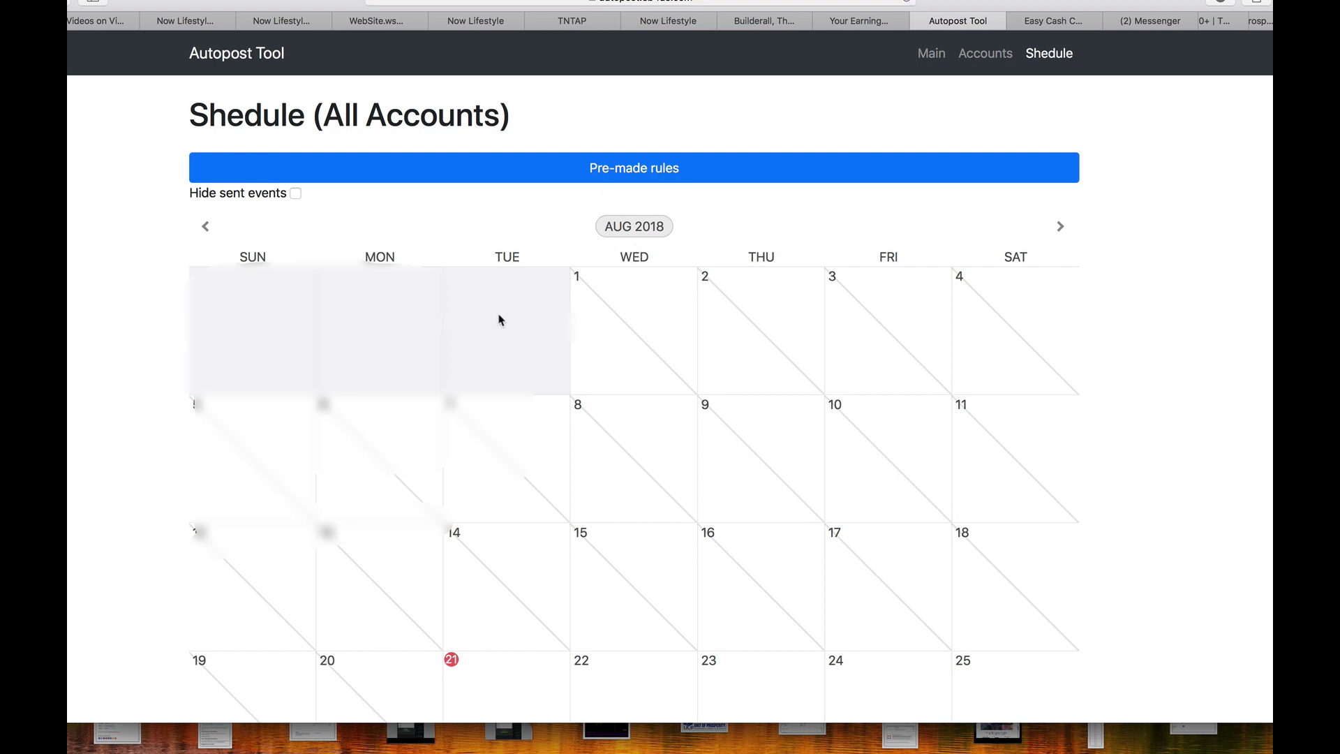
{"action": "left_click", "coordinate": [628, 322]}
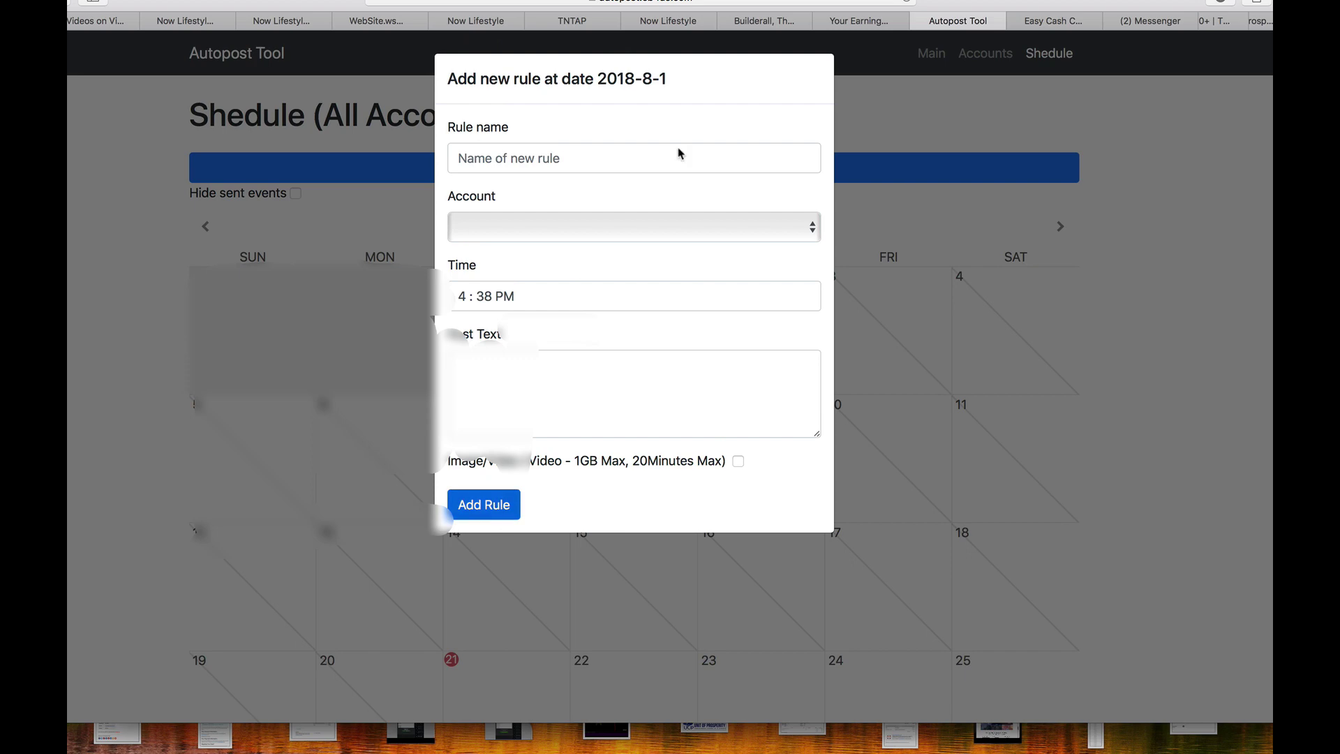
{"action": "left_click", "coordinate": [904, 110]}
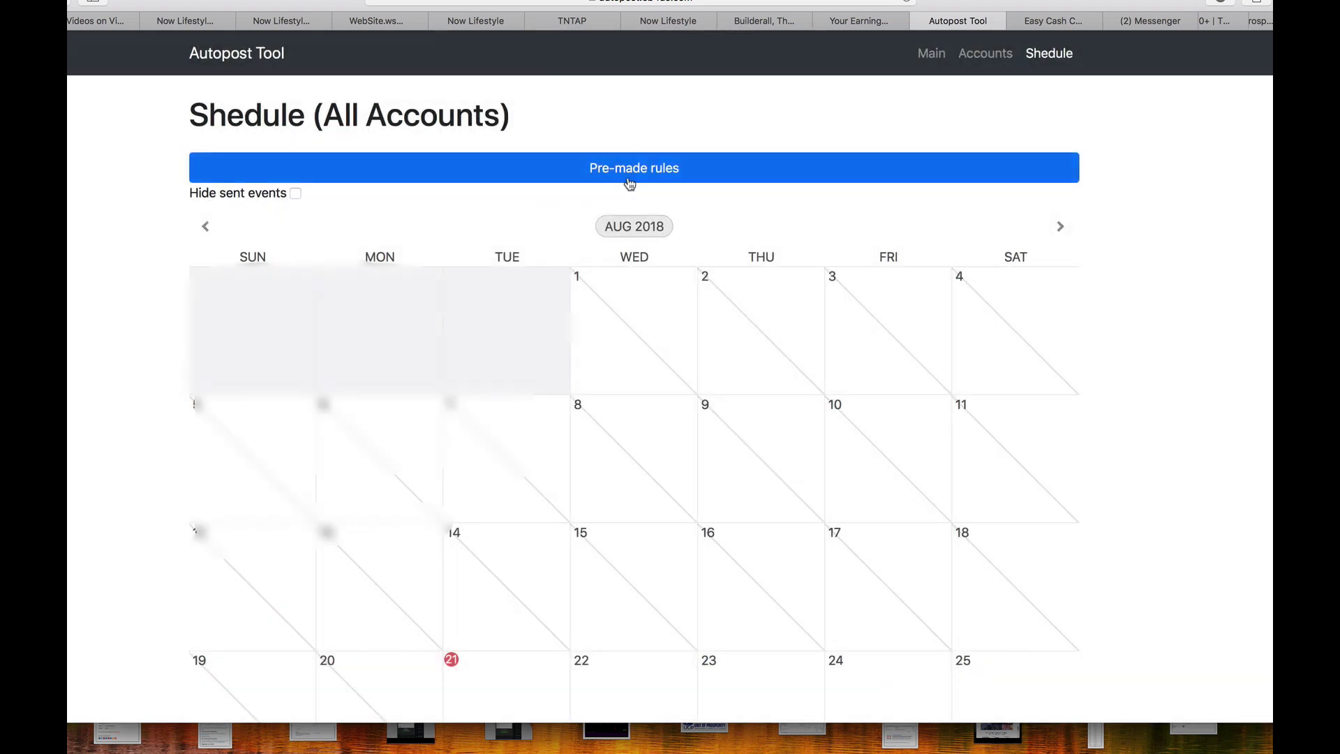
{"action": "left_click", "coordinate": [848, 21]}
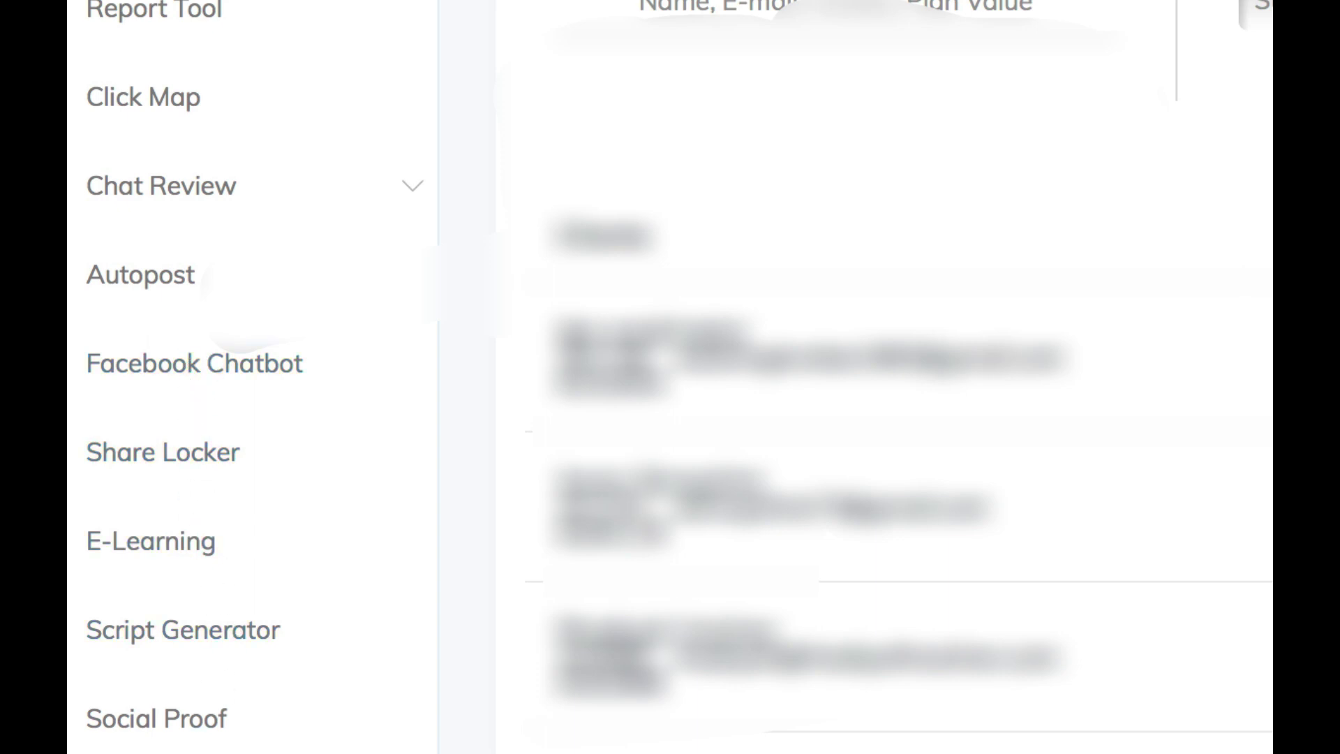
Step: Browse the Design Studio mockup gallery, then expand the Apps list in the sidebar
{"action": "scroll", "coordinate": [670, 377], "scroll_direction": "down", "scroll_amount": 1}
{"action": "scroll", "coordinate": [670, 377], "scroll_direction": "up", "scroll_amount": 4}
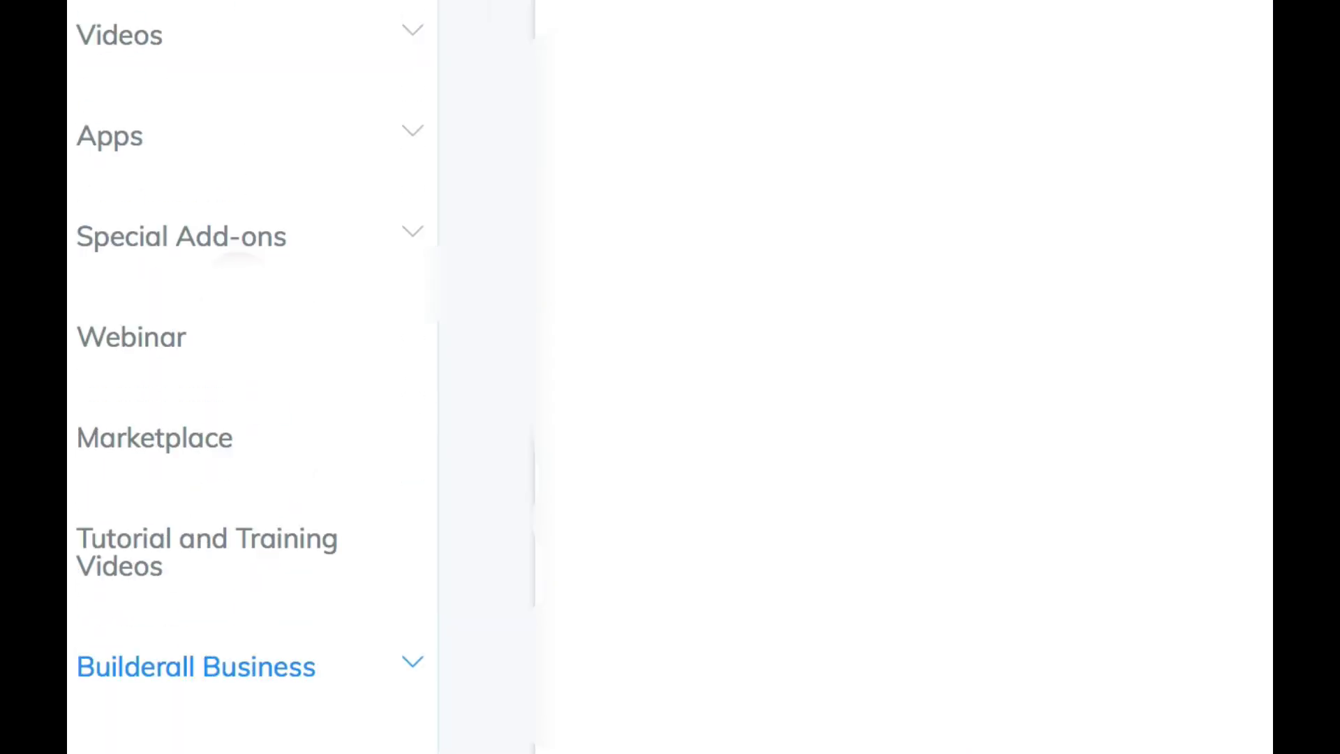
{"action": "scroll", "coordinate": [254, 287], "scroll_direction": "down", "scroll_amount": 3}
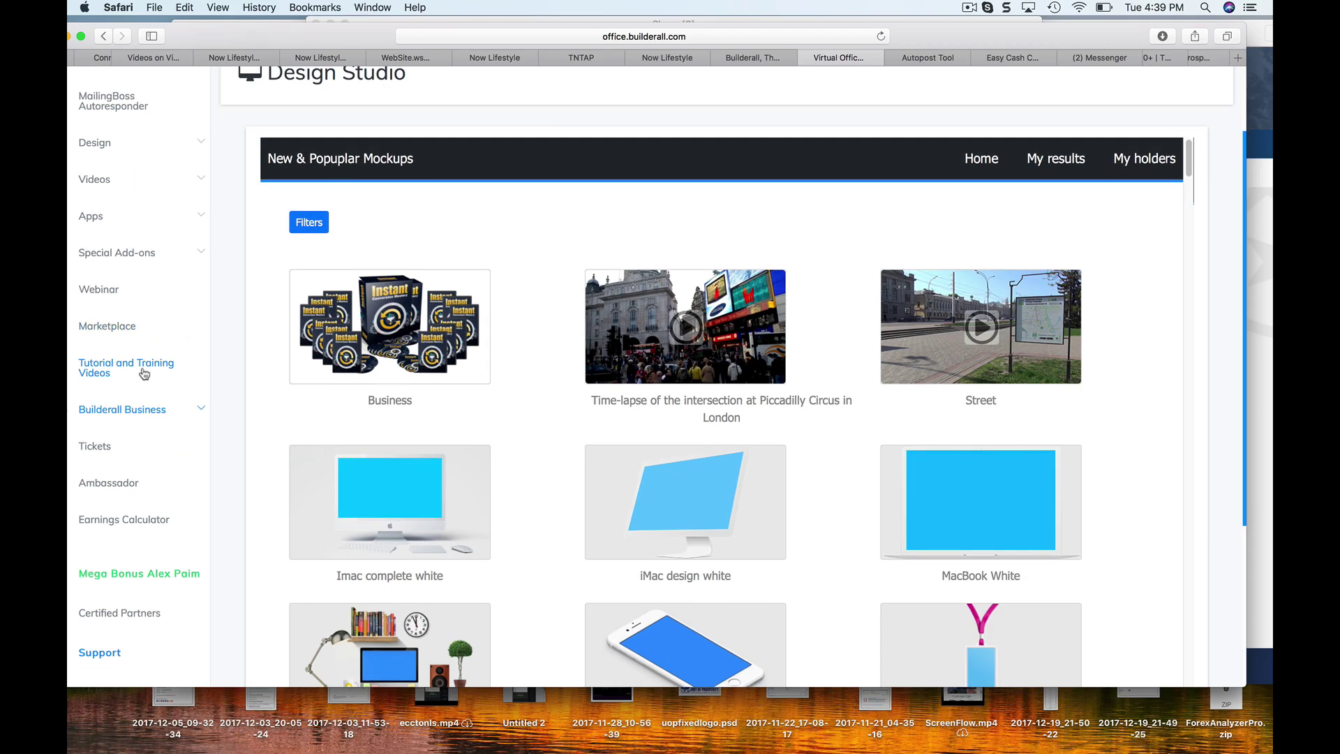
{"action": "scroll", "coordinate": [209, 318], "scroll_direction": "down", "scroll_amount": 1}
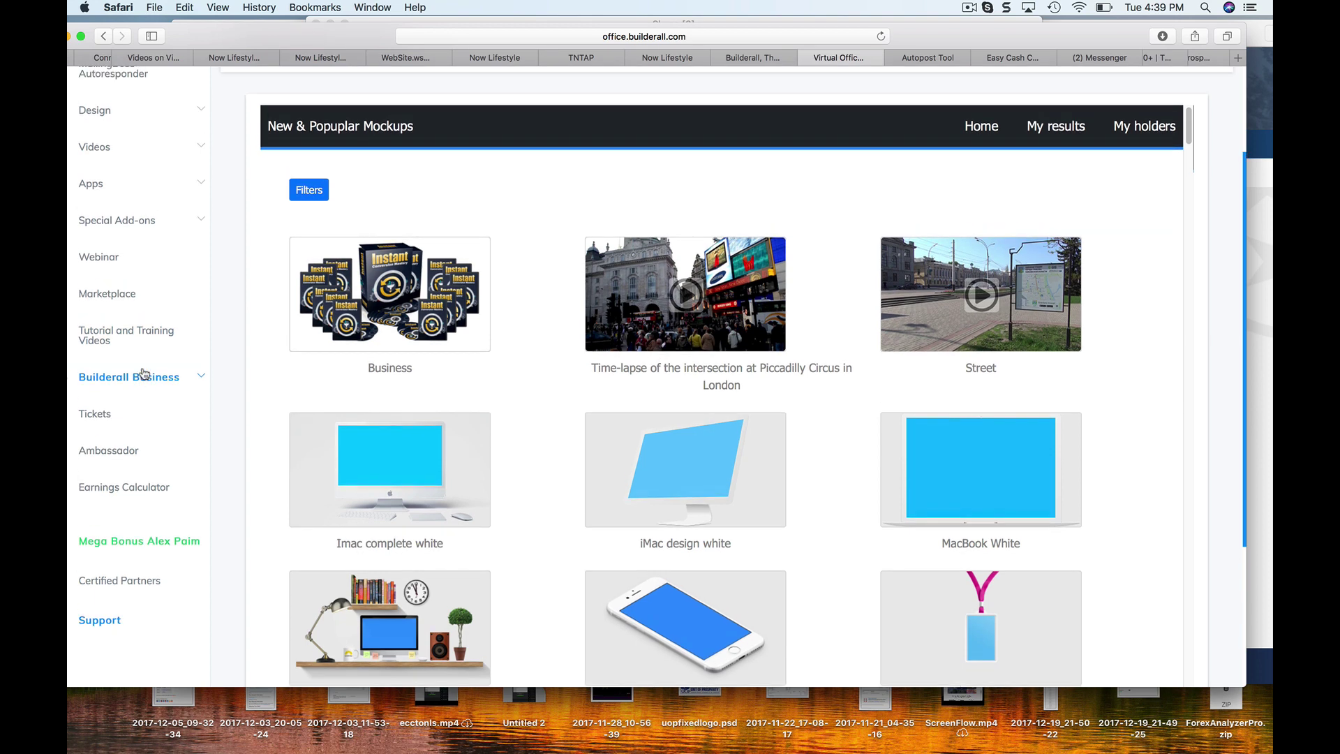
{"action": "scroll", "coordinate": [147, 370], "scroll_direction": "up", "scroll_amount": 4}
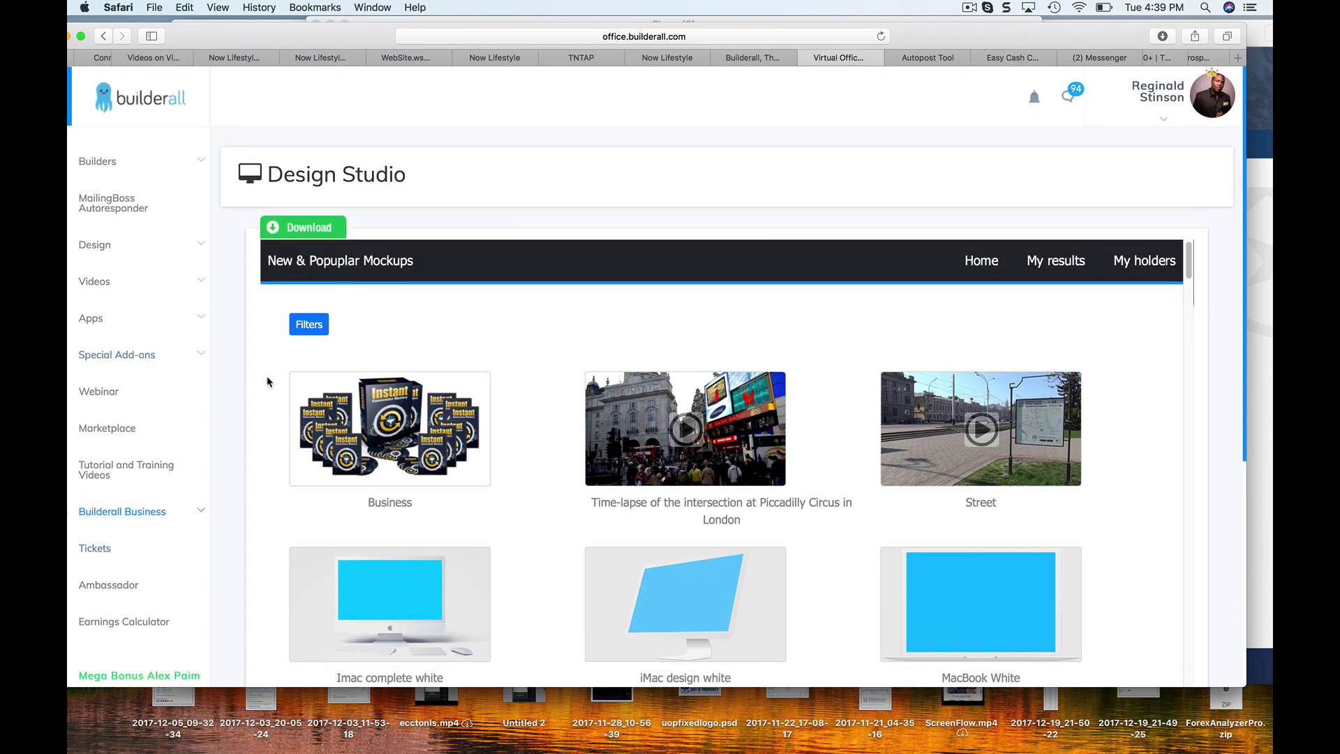
{"action": "scroll", "coordinate": [268, 382], "scroll_direction": "down", "scroll_amount": 5}
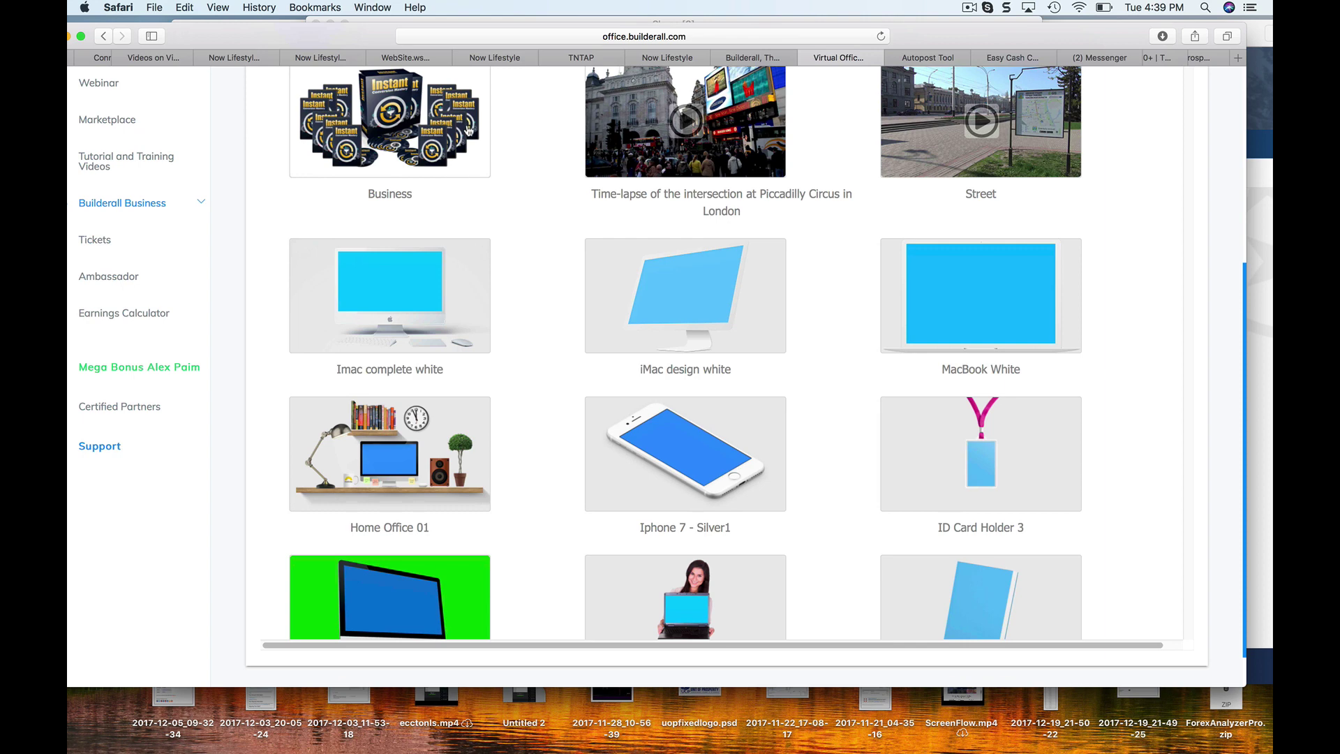
{"action": "scroll", "coordinate": [422, 209], "scroll_direction": "up", "scroll_amount": 2}
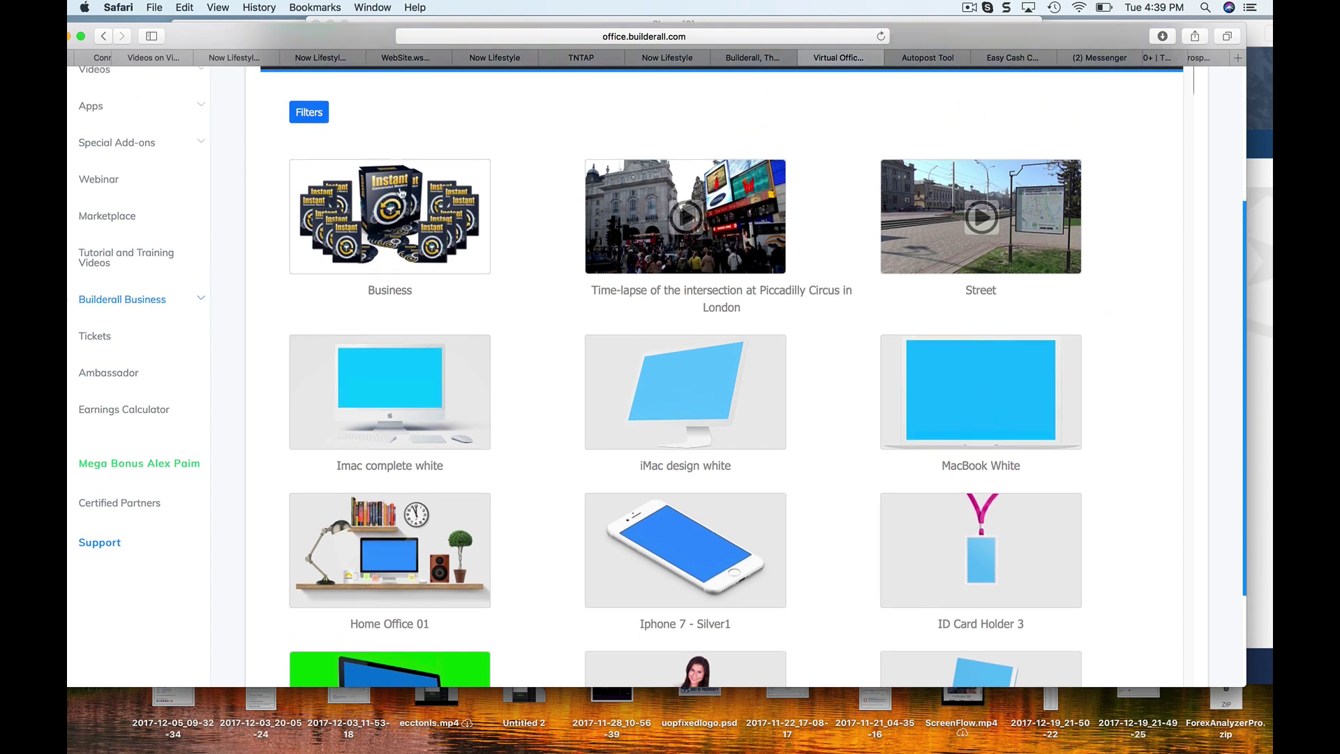
{"action": "scroll", "coordinate": [408, 194], "scroll_direction": "up", "scroll_amount": 1}
{"action": "scroll", "coordinate": [404, 199], "scroll_direction": "down", "scroll_amount": 3}
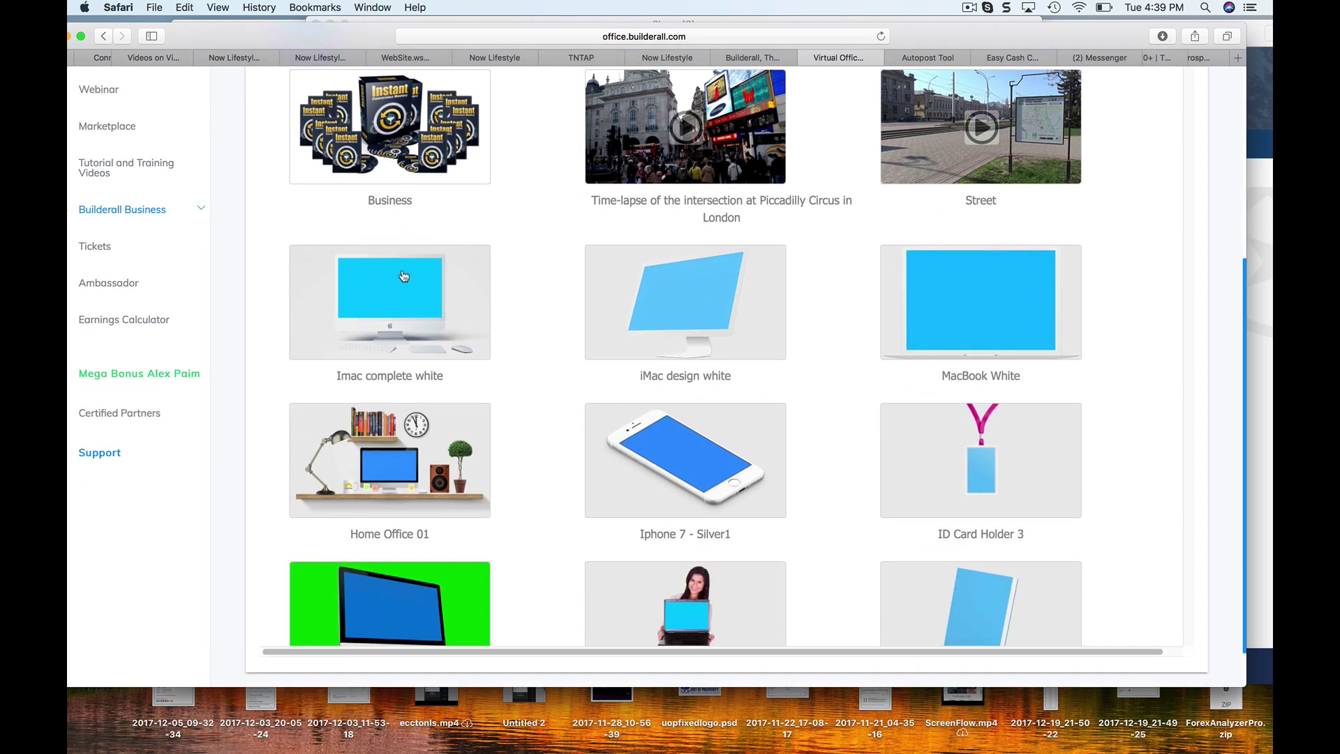
{"action": "scroll", "coordinate": [403, 278], "scroll_direction": "down", "scroll_amount": 7}
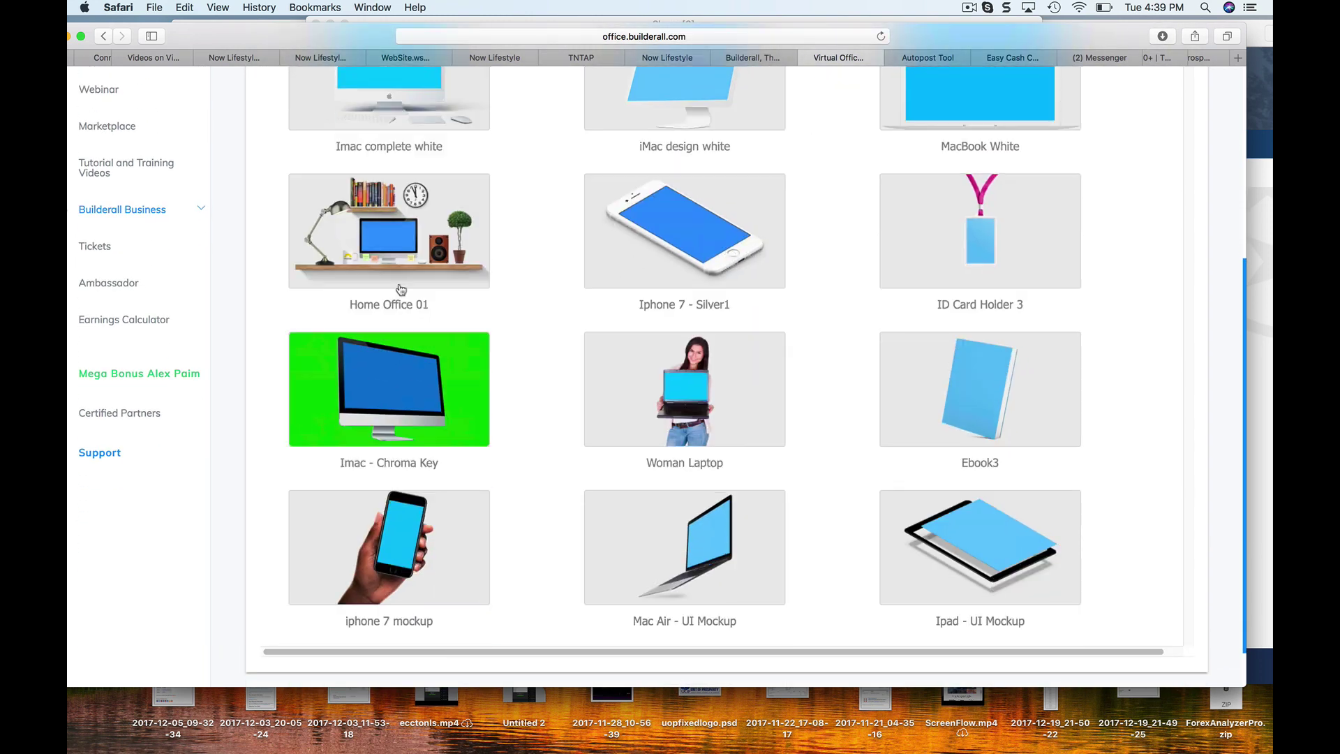
{"action": "scroll", "coordinate": [426, 363], "scroll_direction": "down", "scroll_amount": 8}
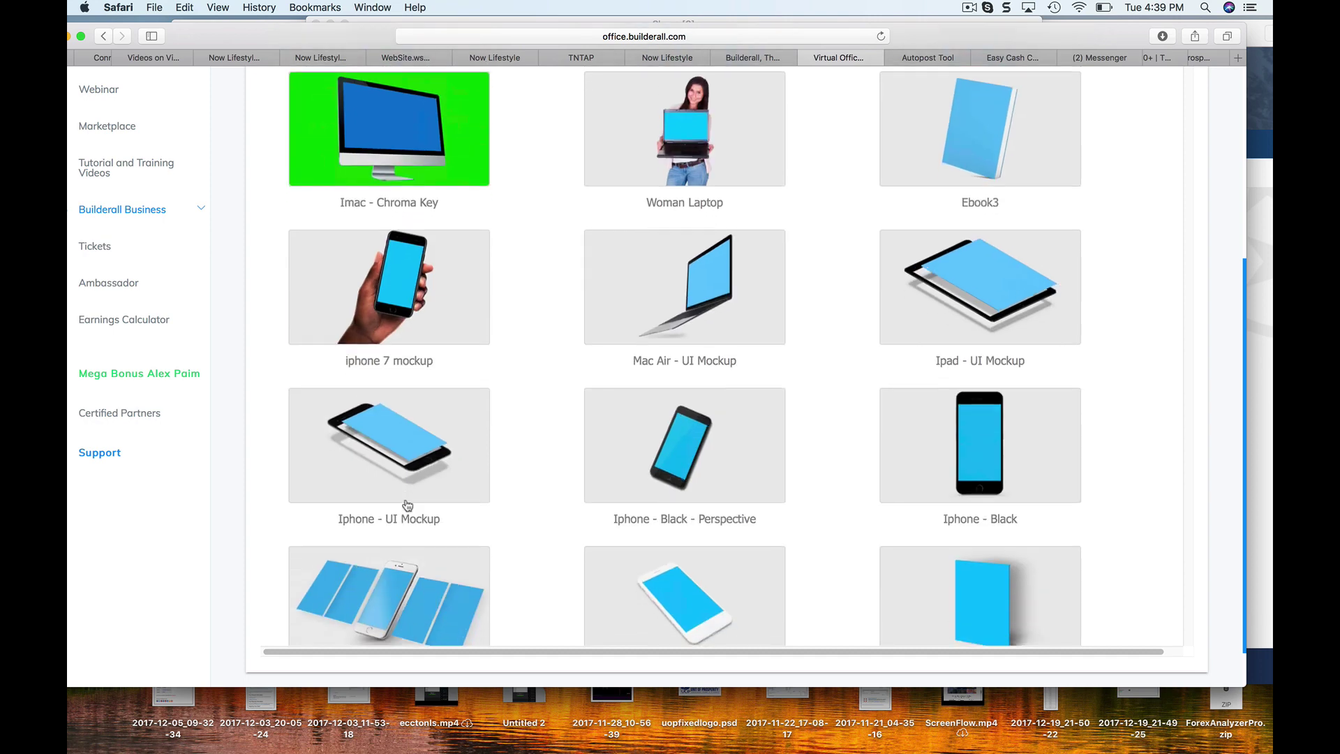
{"action": "scroll", "coordinate": [409, 505], "scroll_direction": "down", "scroll_amount": 3}
{"action": "scroll", "coordinate": [428, 554], "scroll_direction": "down", "scroll_amount": 8}
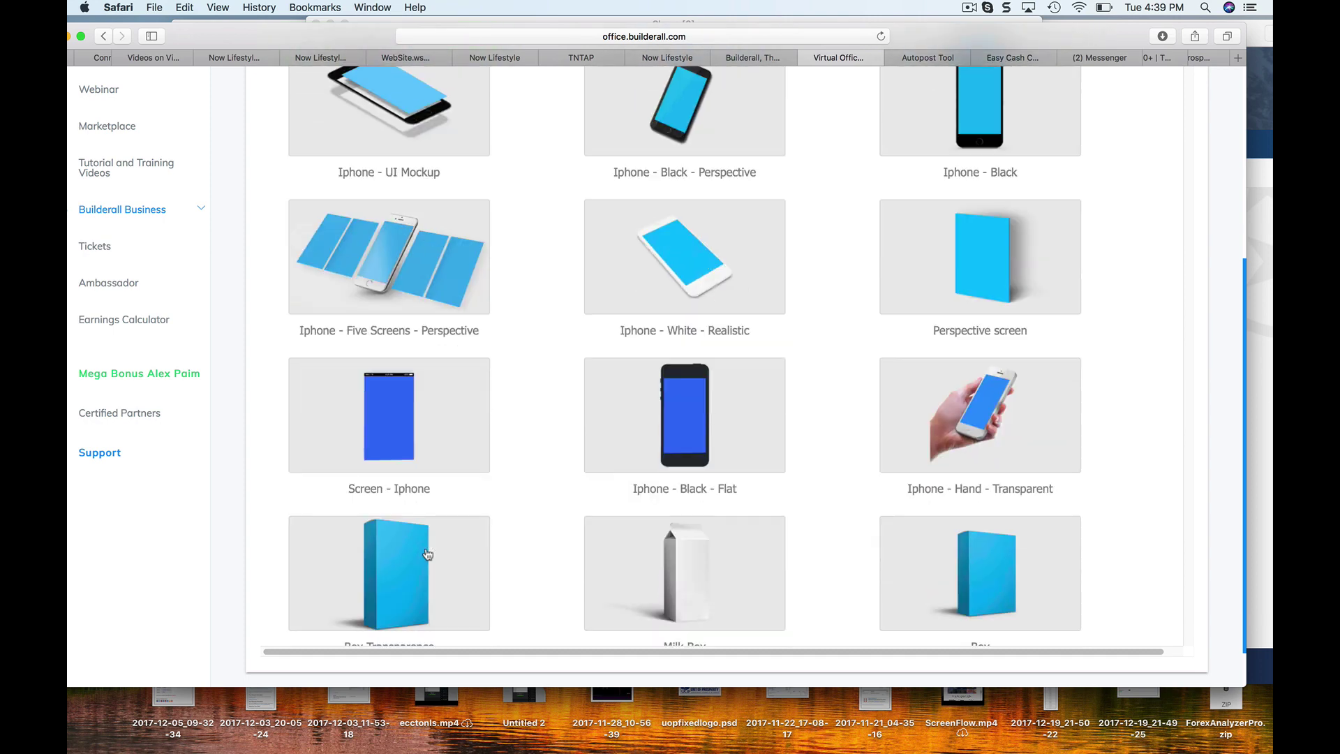
{"action": "scroll", "coordinate": [428, 554], "scroll_direction": "up", "scroll_amount": 4}
{"action": "scroll", "coordinate": [323, 303], "scroll_direction": "up", "scroll_amount": 7}
{"action": "scroll", "coordinate": [187, 192], "scroll_direction": "up", "scroll_amount": 8}
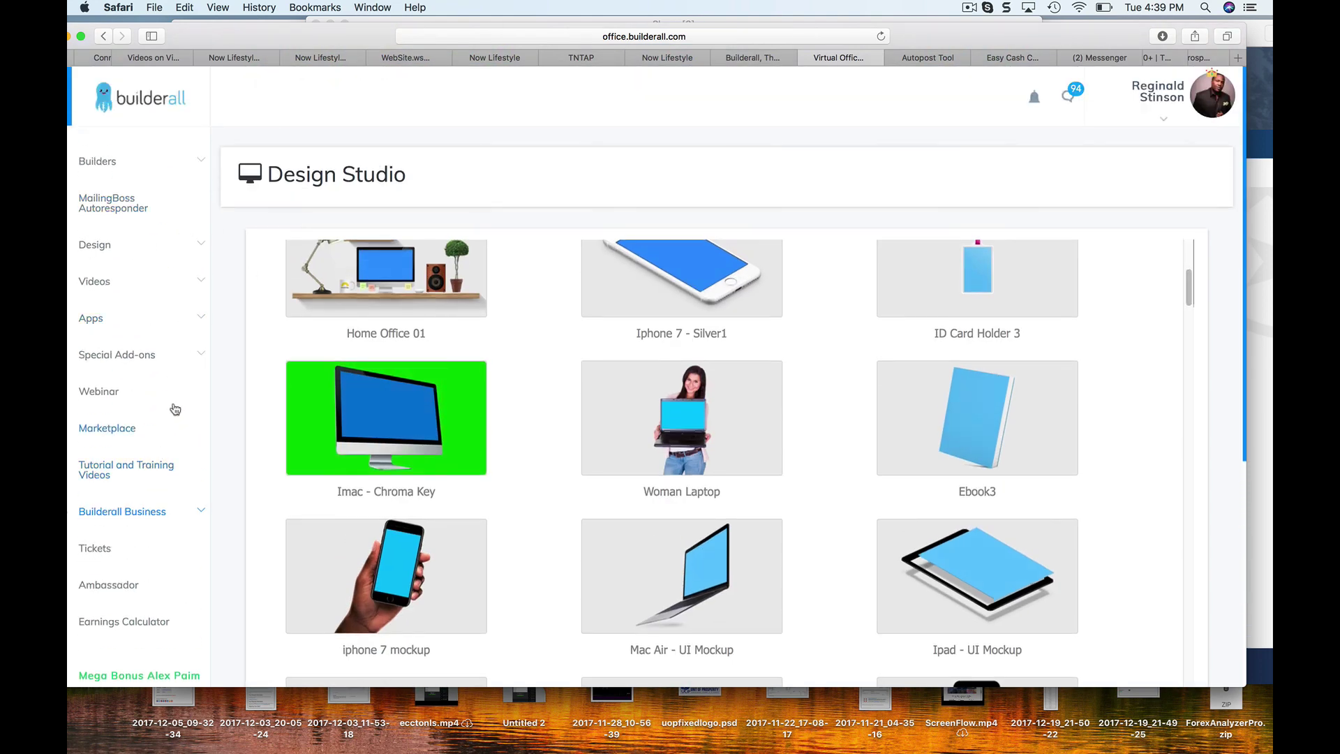
{"action": "left_click", "coordinate": [186, 324]}
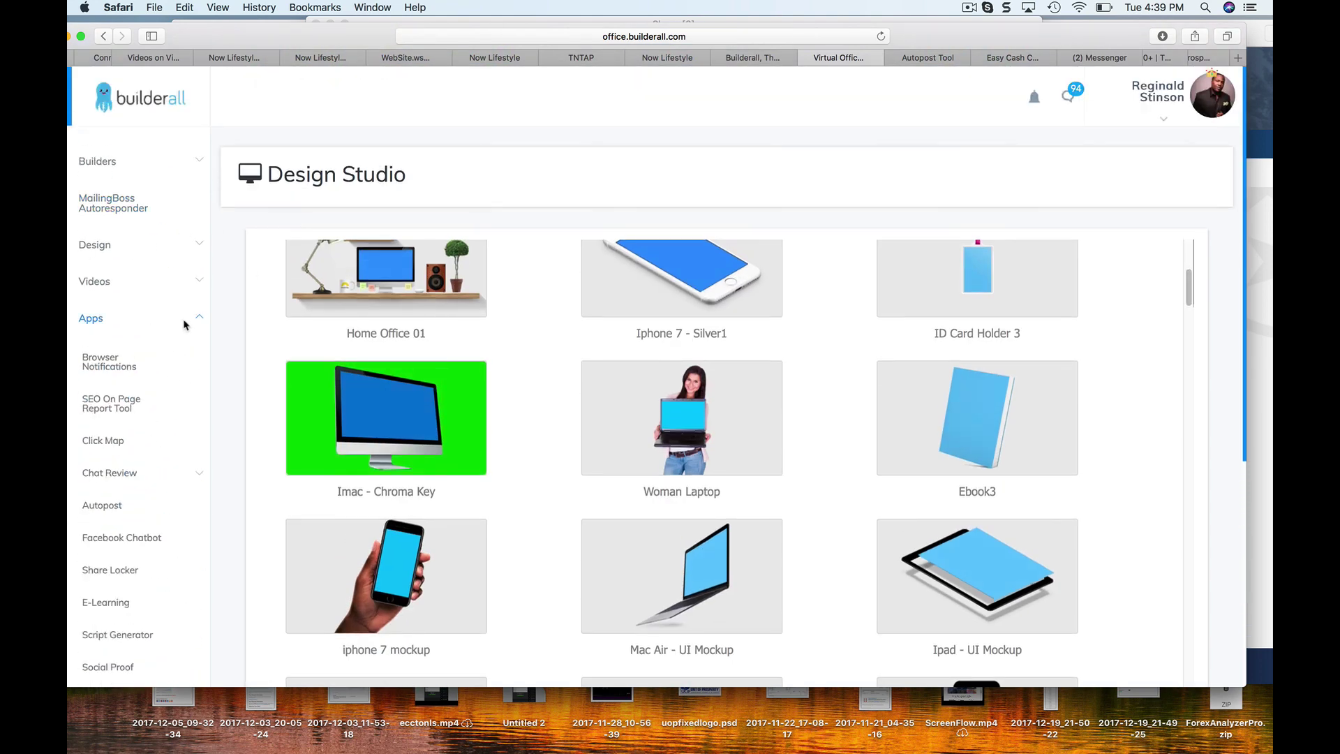
{"action": "scroll", "coordinate": [155, 512], "scroll_direction": "down", "scroll_amount": 4}
Step: Open Script Generator's My Avatar list and highlight the Stay At Home Mom avatar
{"action": "left_click", "coordinate": [133, 513]}
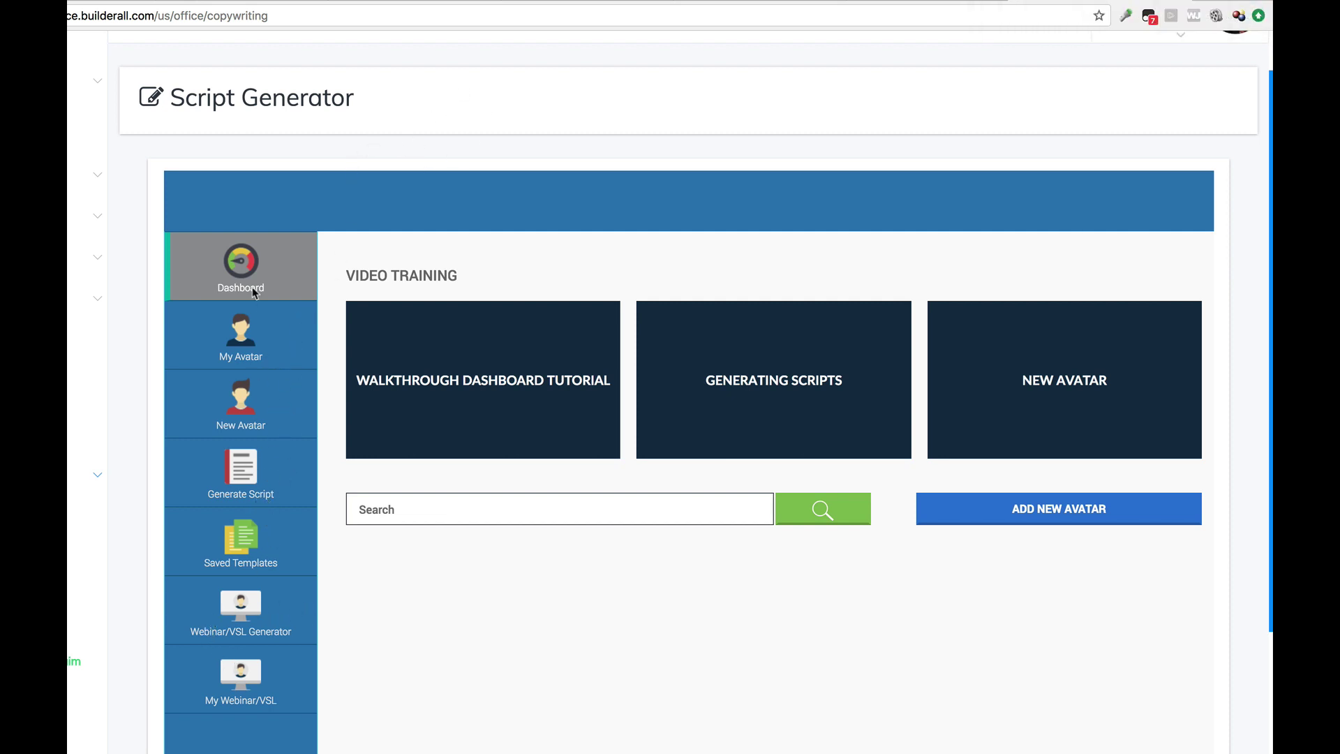
{"action": "left_click", "coordinate": [252, 365]}
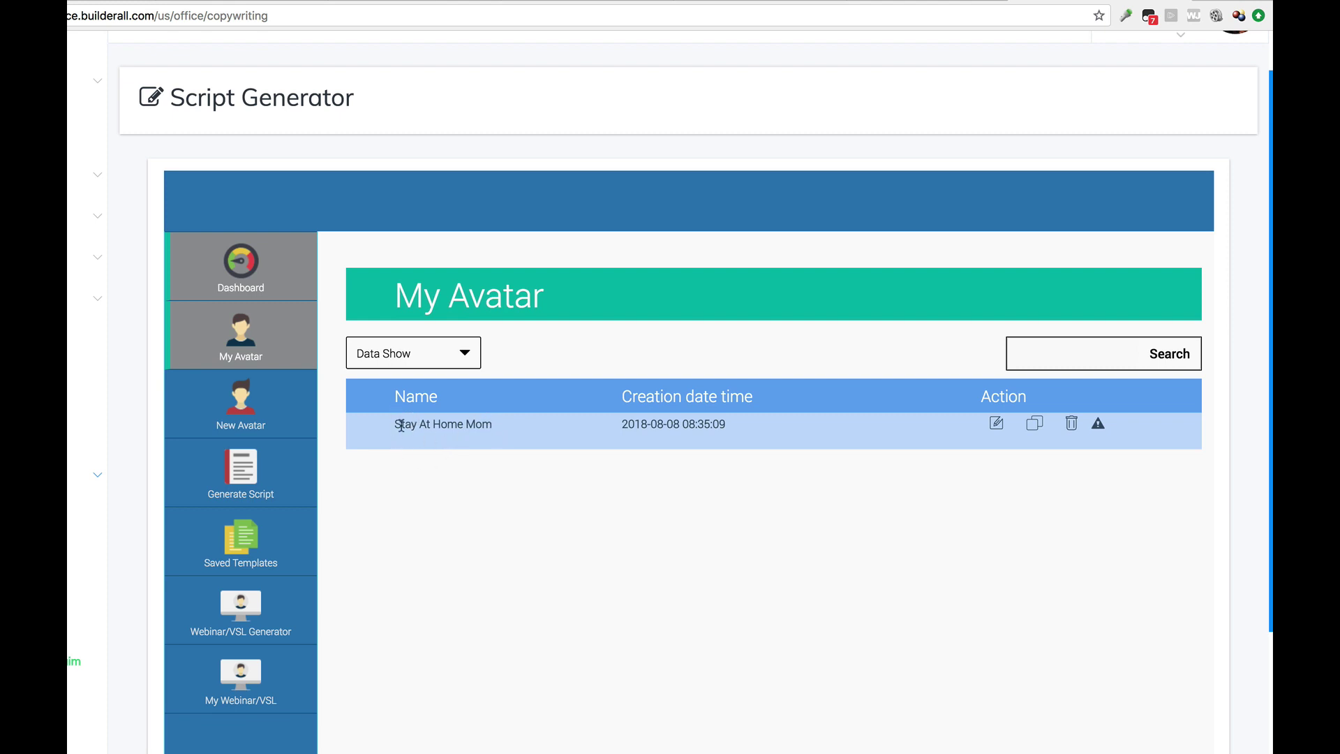
{"action": "left_click_drag", "start_coordinate": [399, 428], "coordinate": [501, 434]}
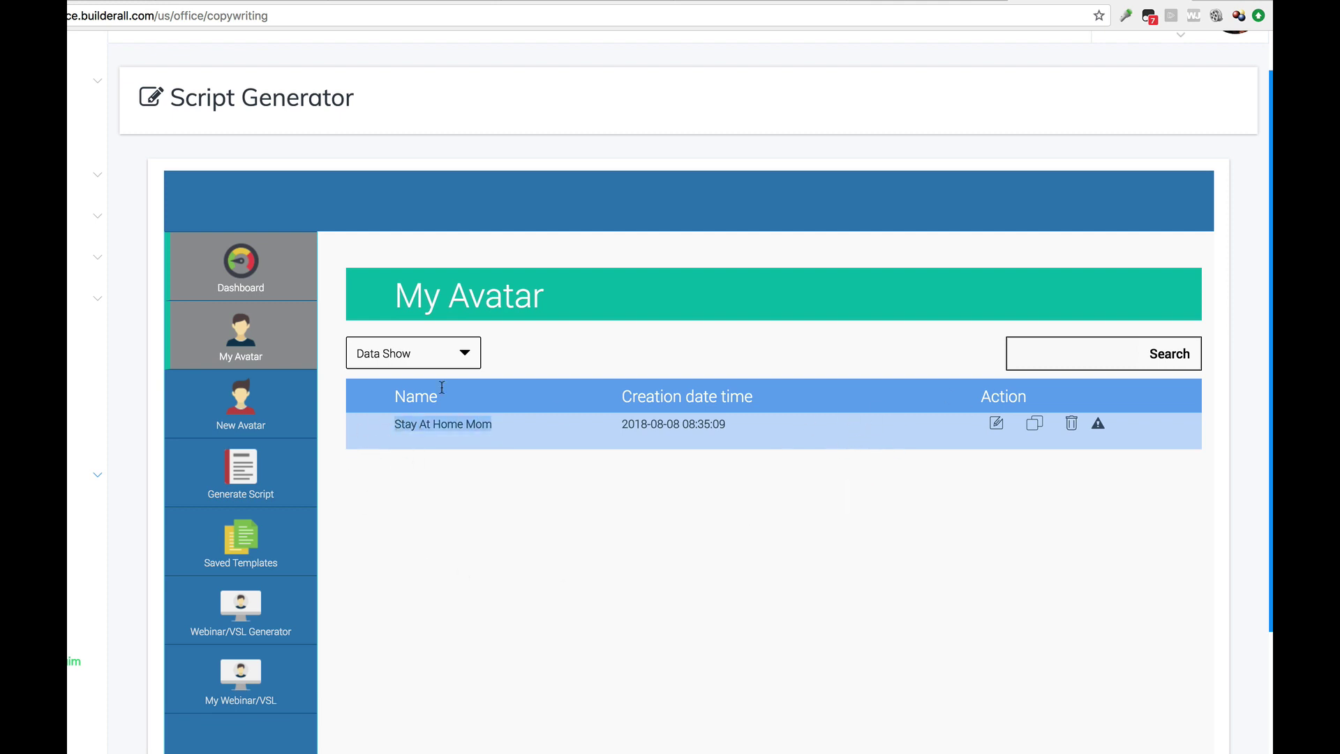
{"action": "left_click", "coordinate": [408, 423]}
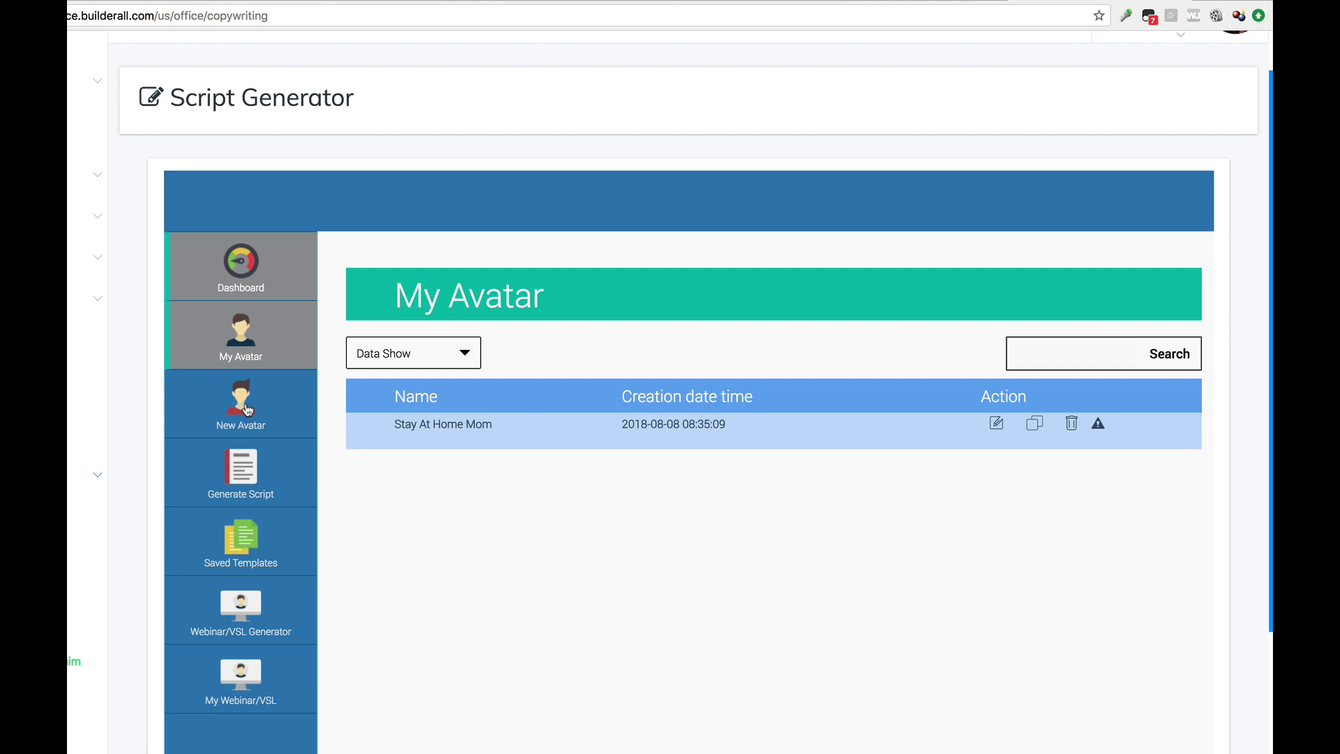
Step: Open the New Avatar form and scroll through the empty Step 1 Ideal Avatar Profile fields
{"action": "left_click", "coordinate": [248, 427]}
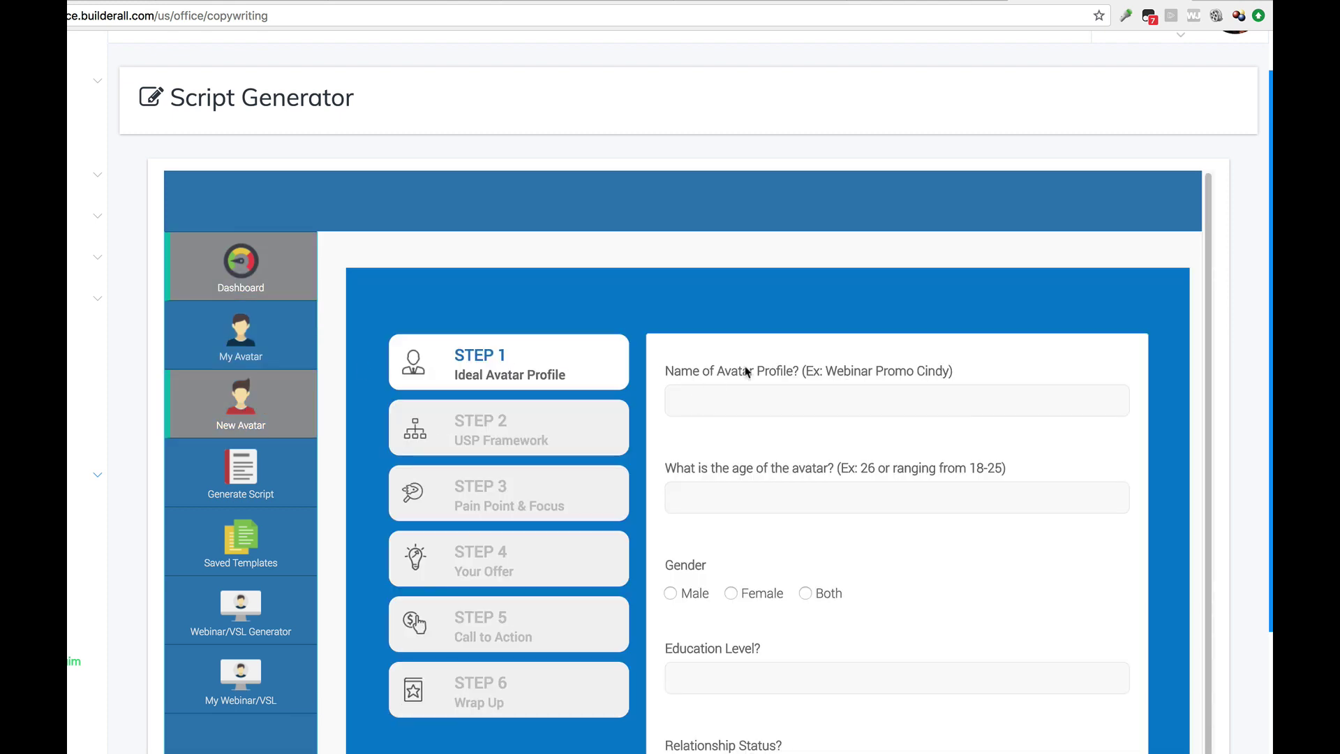
{"action": "scroll", "coordinate": [787, 429], "scroll_direction": "down", "scroll_amount": 1}
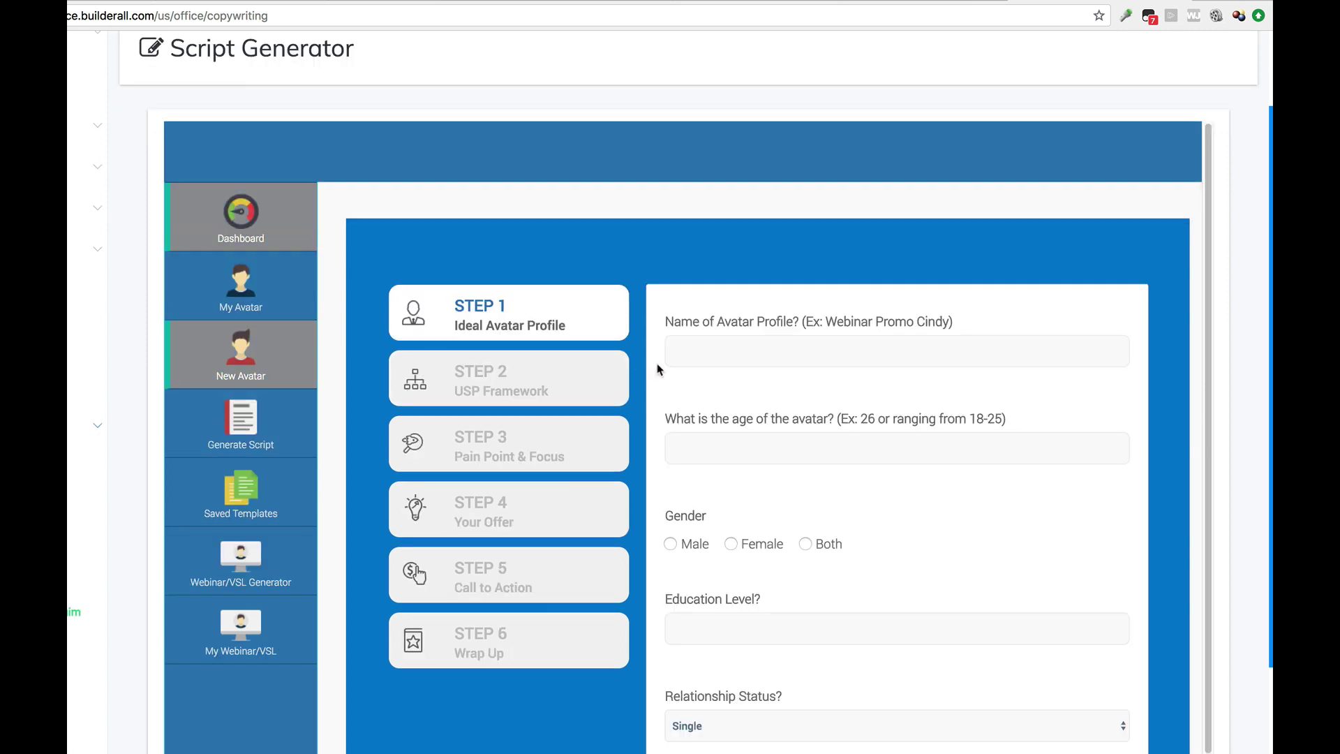
{"action": "scroll", "coordinate": [673, 369], "scroll_direction": "down", "scroll_amount": 2}
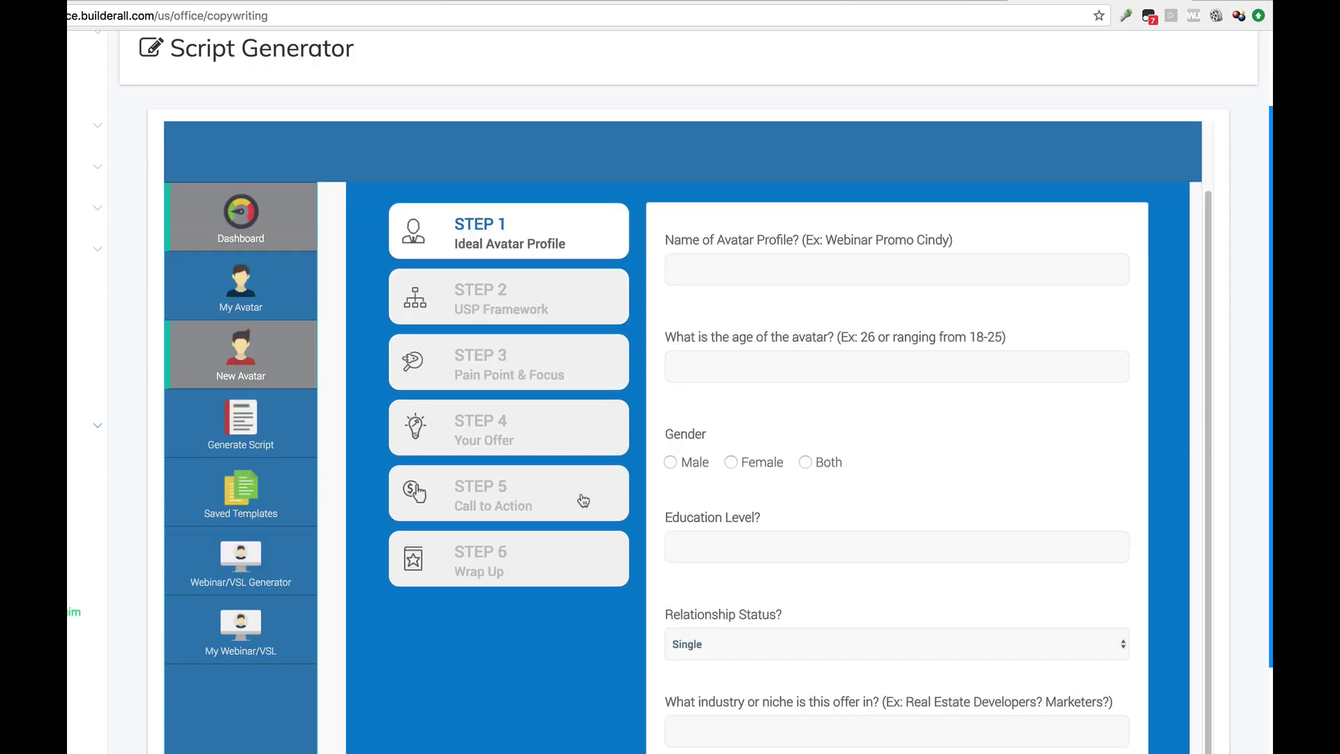
{"action": "scroll", "coordinate": [801, 582], "scroll_direction": "down", "scroll_amount": 2}
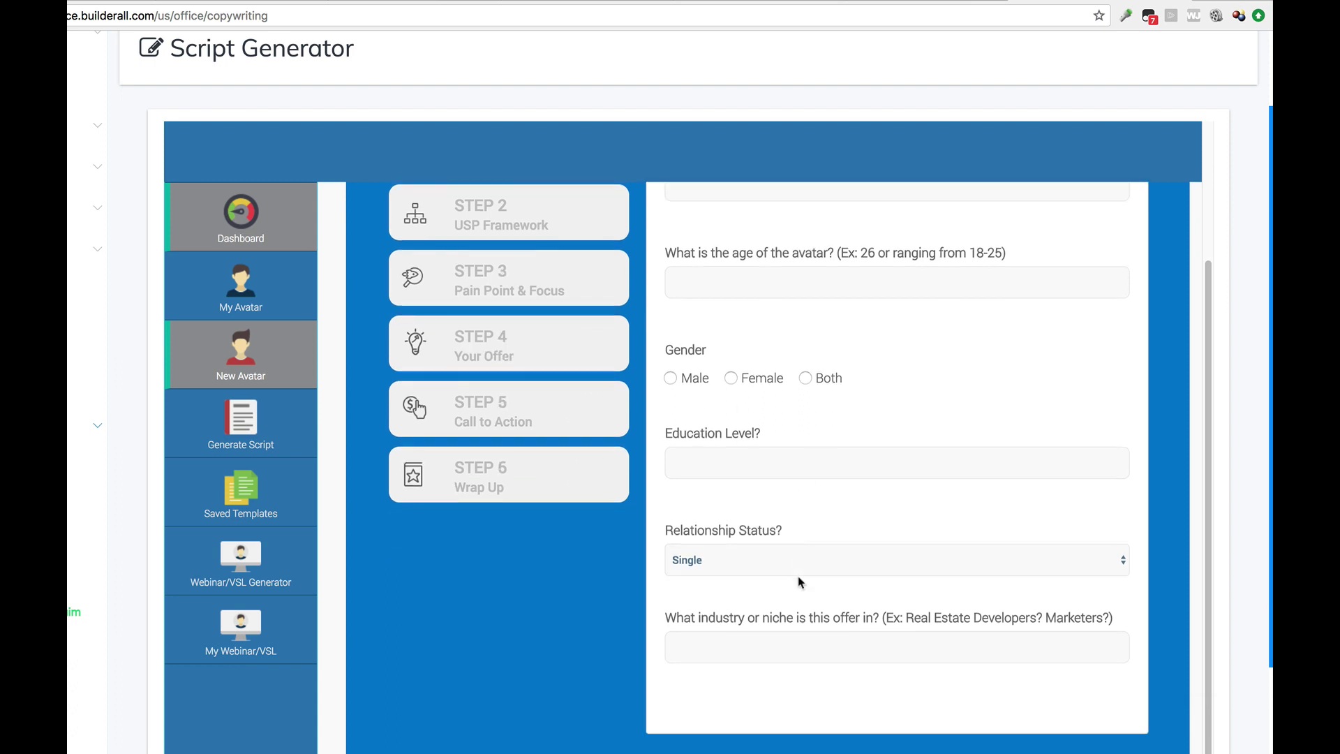
{"action": "scroll", "coordinate": [682, 509], "scroll_direction": "down", "scroll_amount": 1}
{"action": "scroll", "coordinate": [682, 509], "scroll_direction": "down", "scroll_amount": 5}
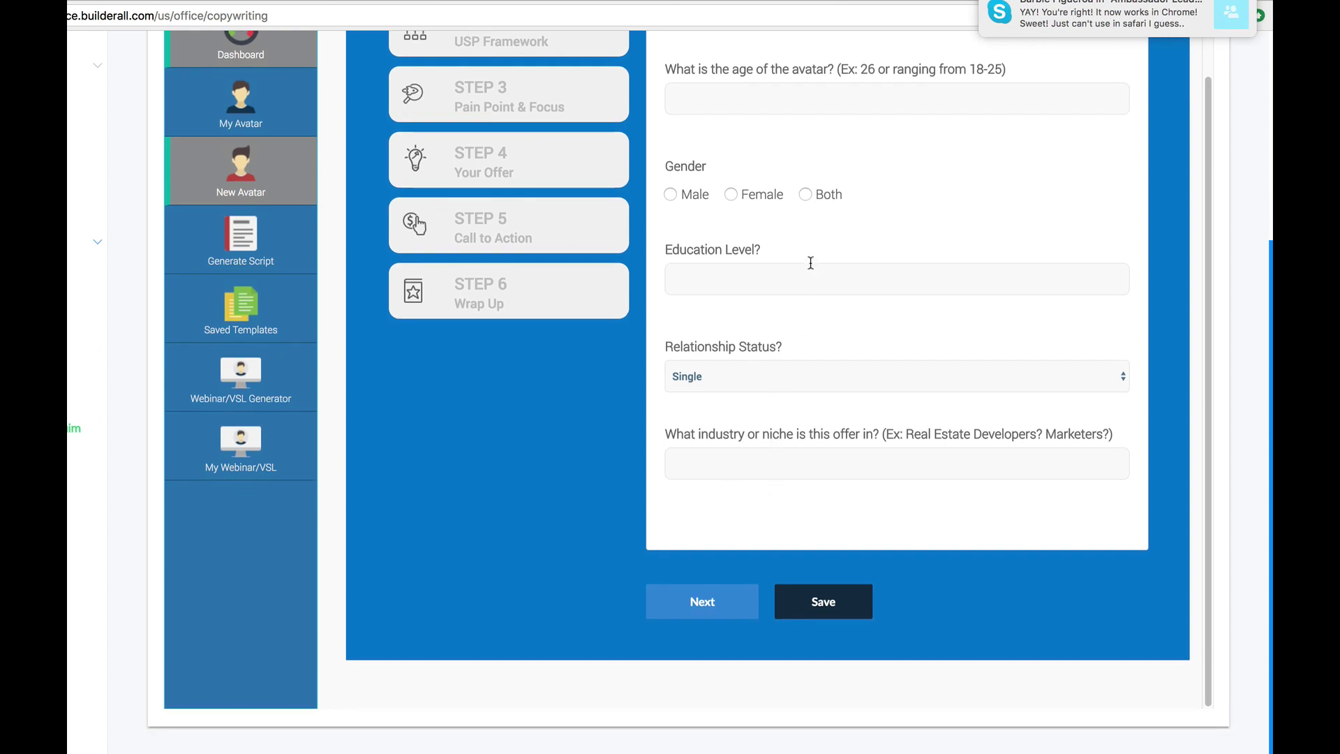
{"action": "scroll", "coordinate": [798, 185], "scroll_direction": "up", "scroll_amount": 5}
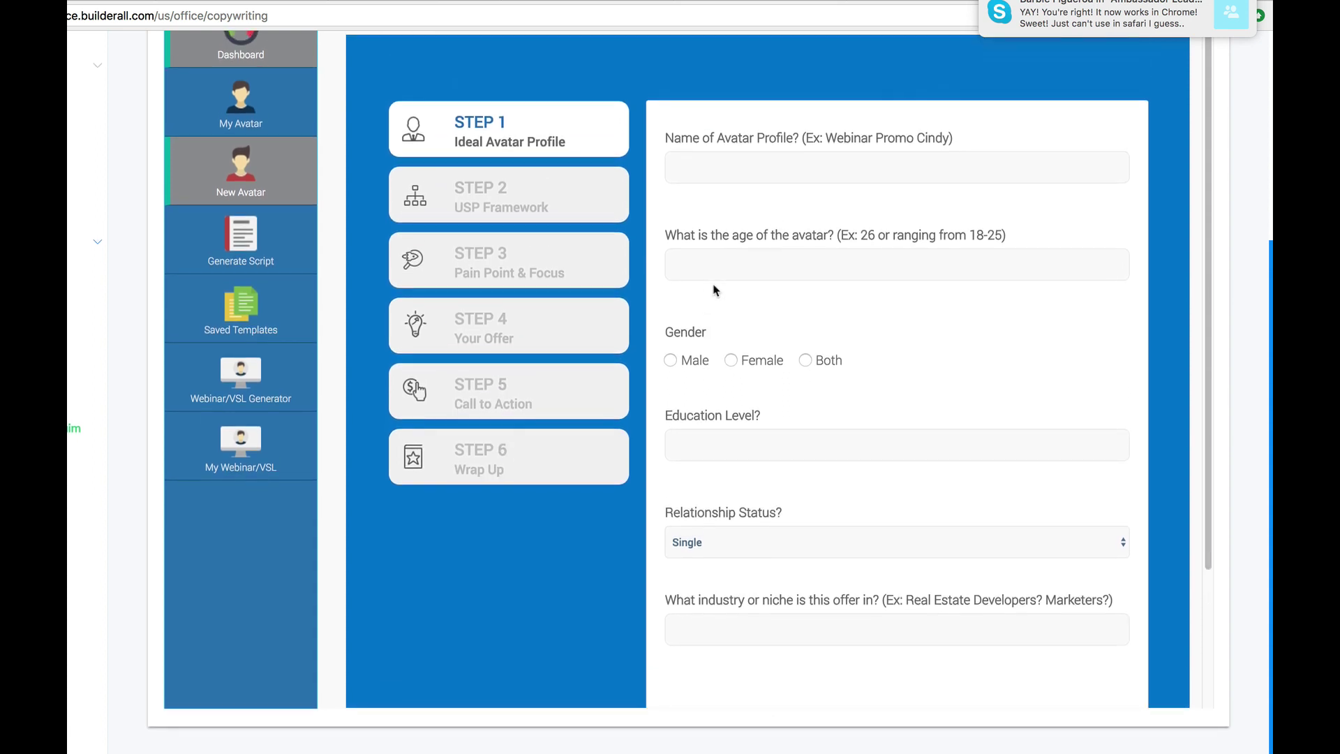
{"action": "scroll", "coordinate": [713, 289], "scroll_direction": "up", "scroll_amount": 5}
{"action": "scroll", "coordinate": [714, 290], "scroll_direction": "down", "scroll_amount": 4}
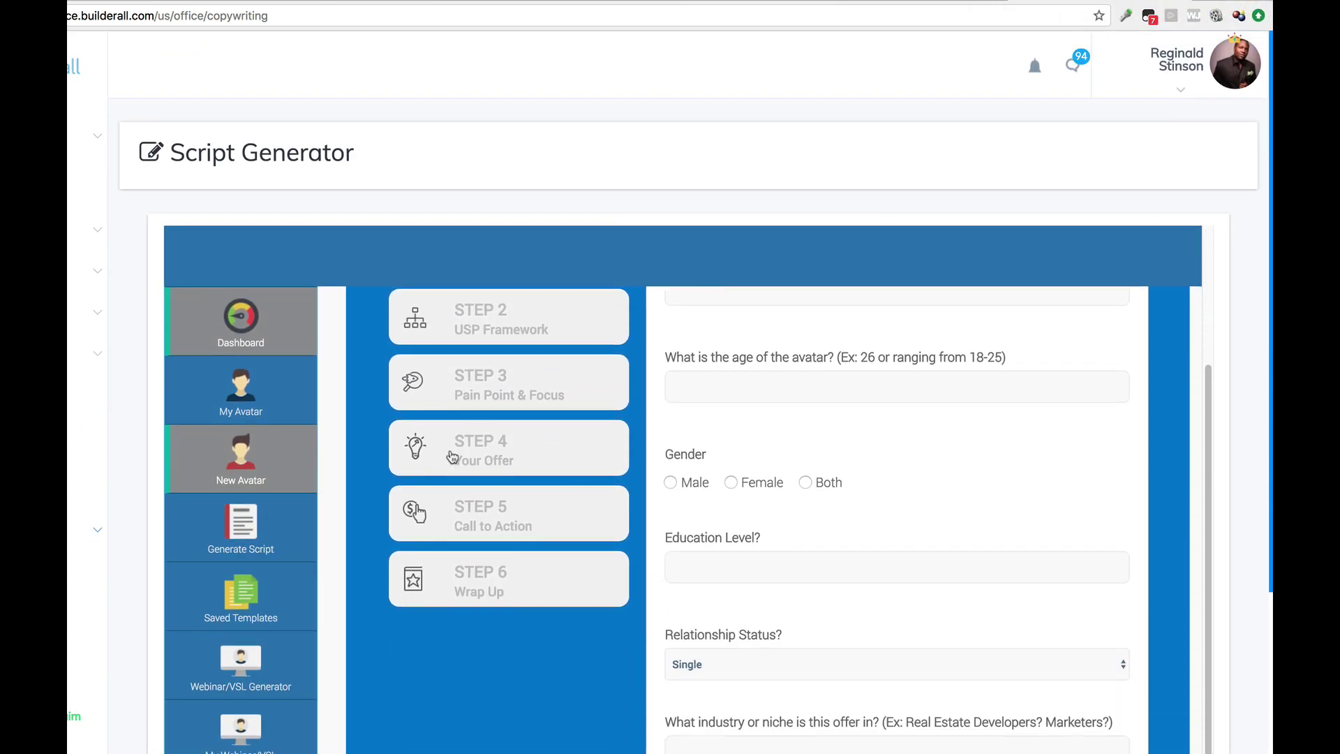
Step: Start Generate Script and choose the Story Emails niche to reach Choose Script
{"action": "left_click", "coordinate": [250, 524]}
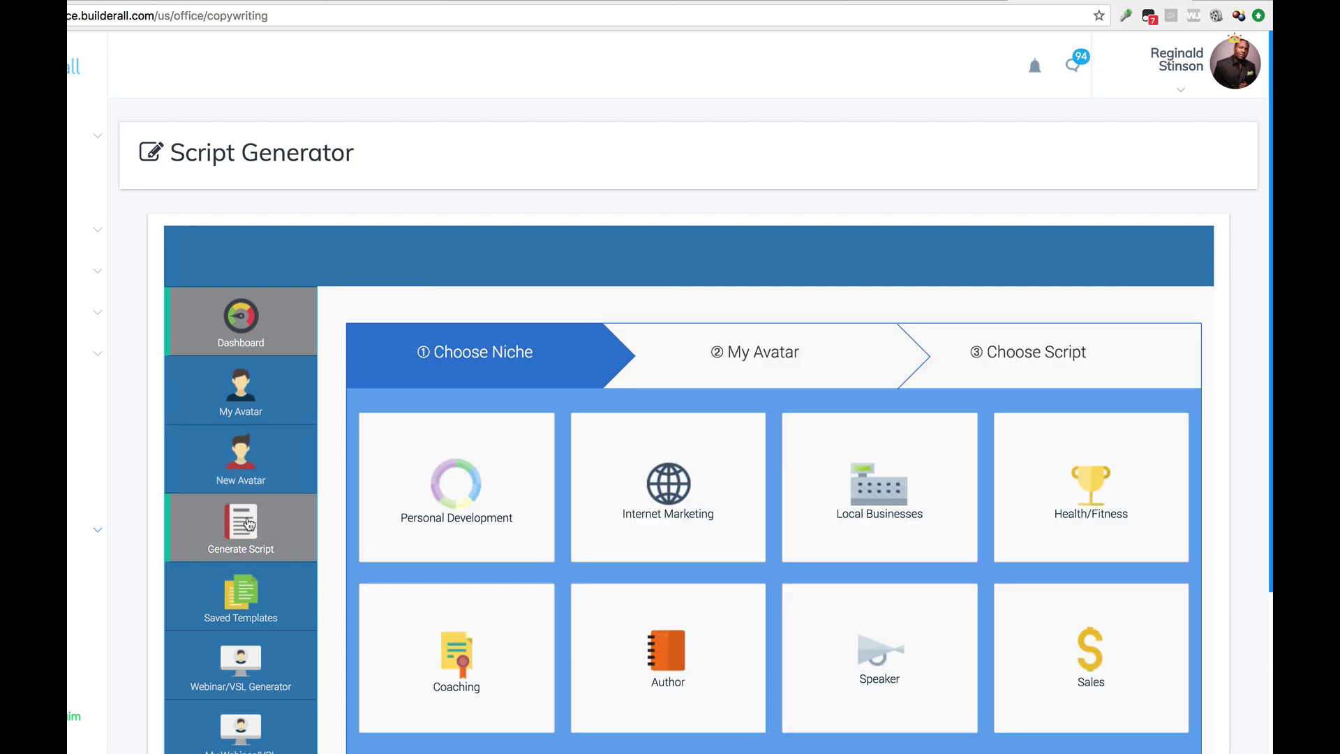
{"action": "scroll", "coordinate": [432, 607], "scroll_direction": "down", "scroll_amount": 5}
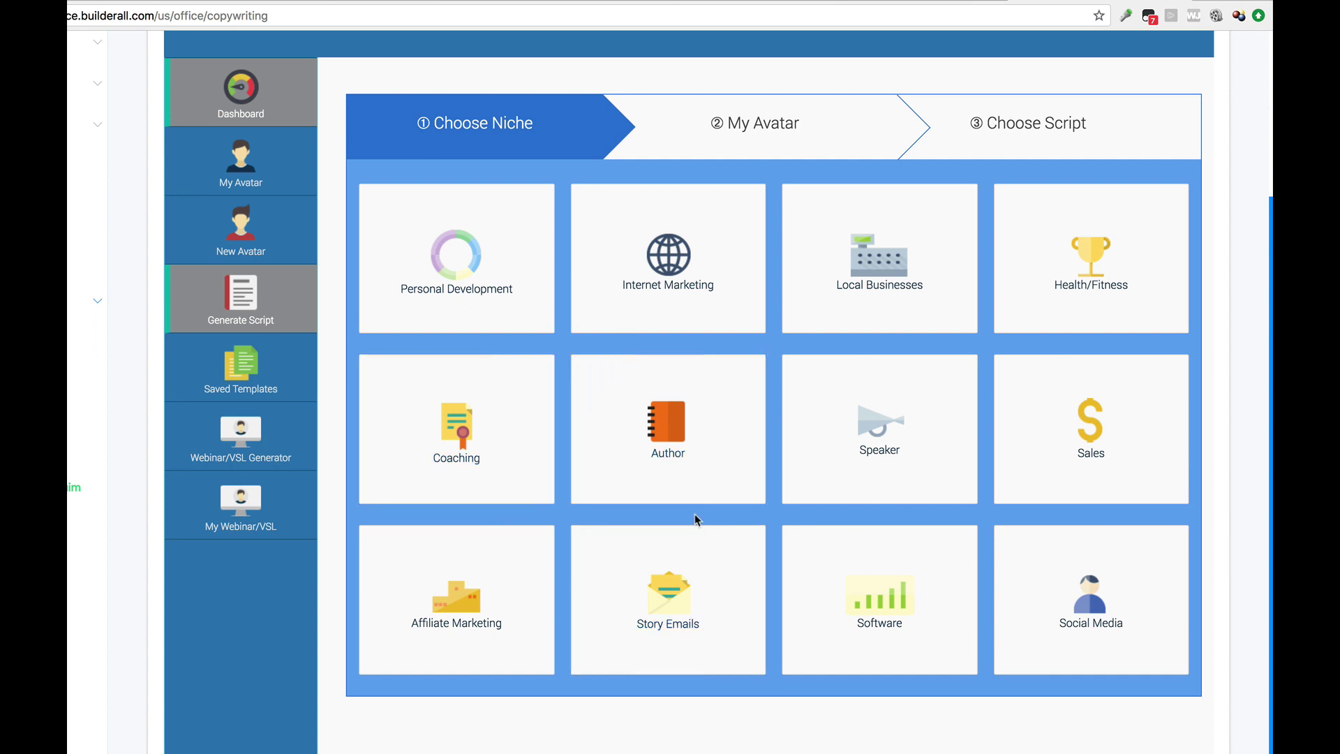
{"action": "left_click", "coordinate": [667, 598]}
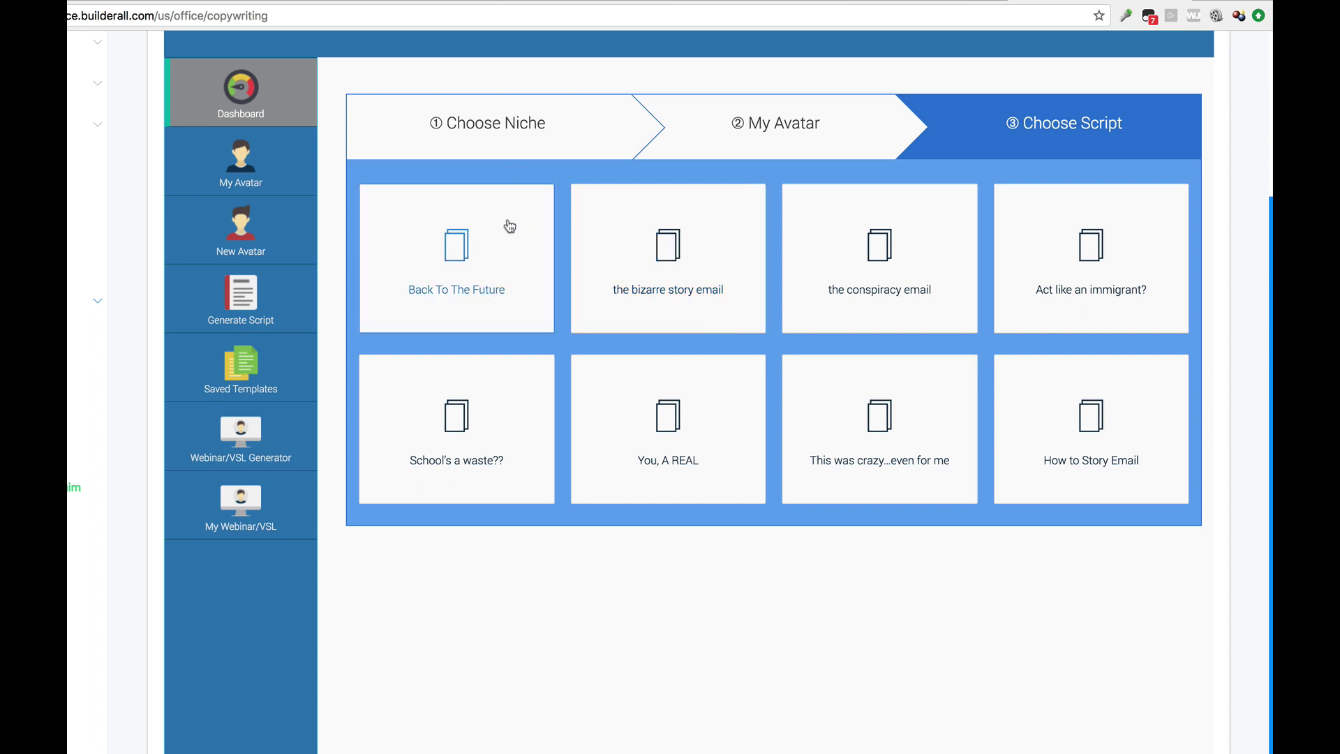
{"action": "left_click", "coordinate": [494, 260]}
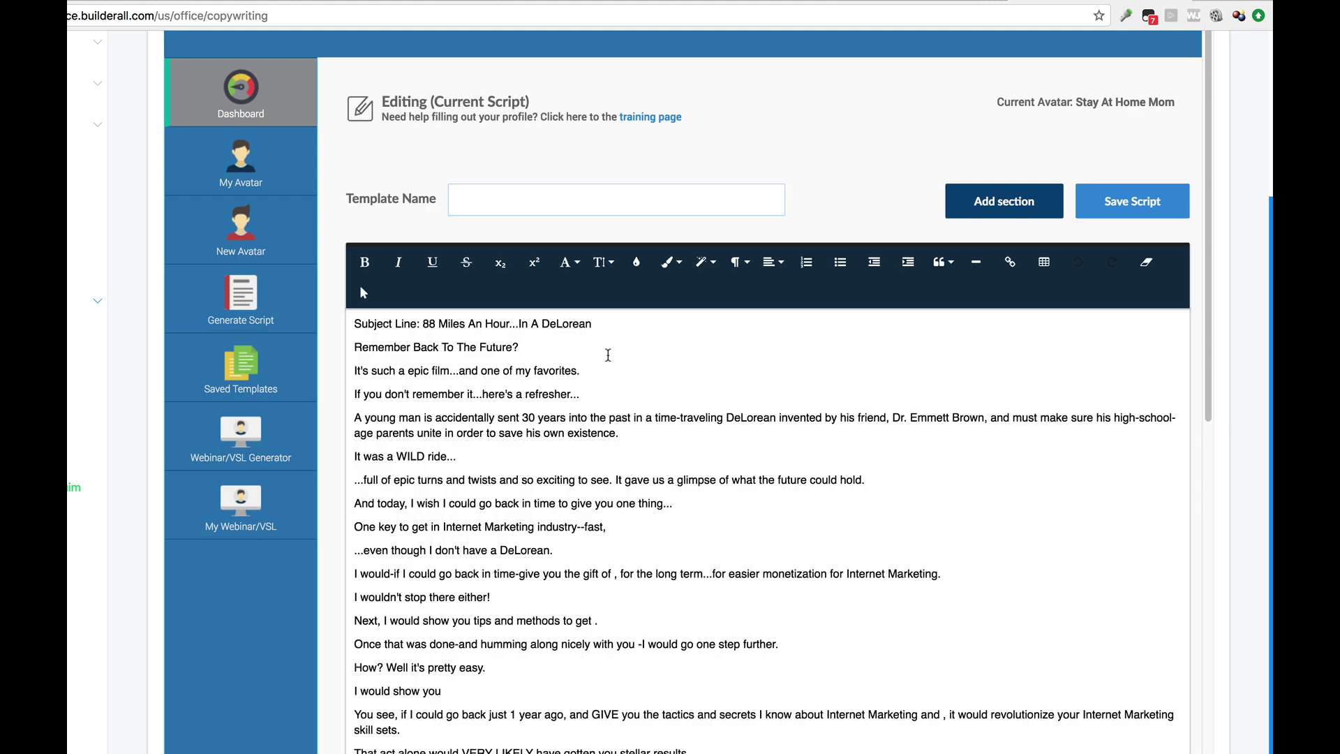
{"action": "scroll", "coordinate": [600, 445], "scroll_direction": "down", "scroll_amount": 3}
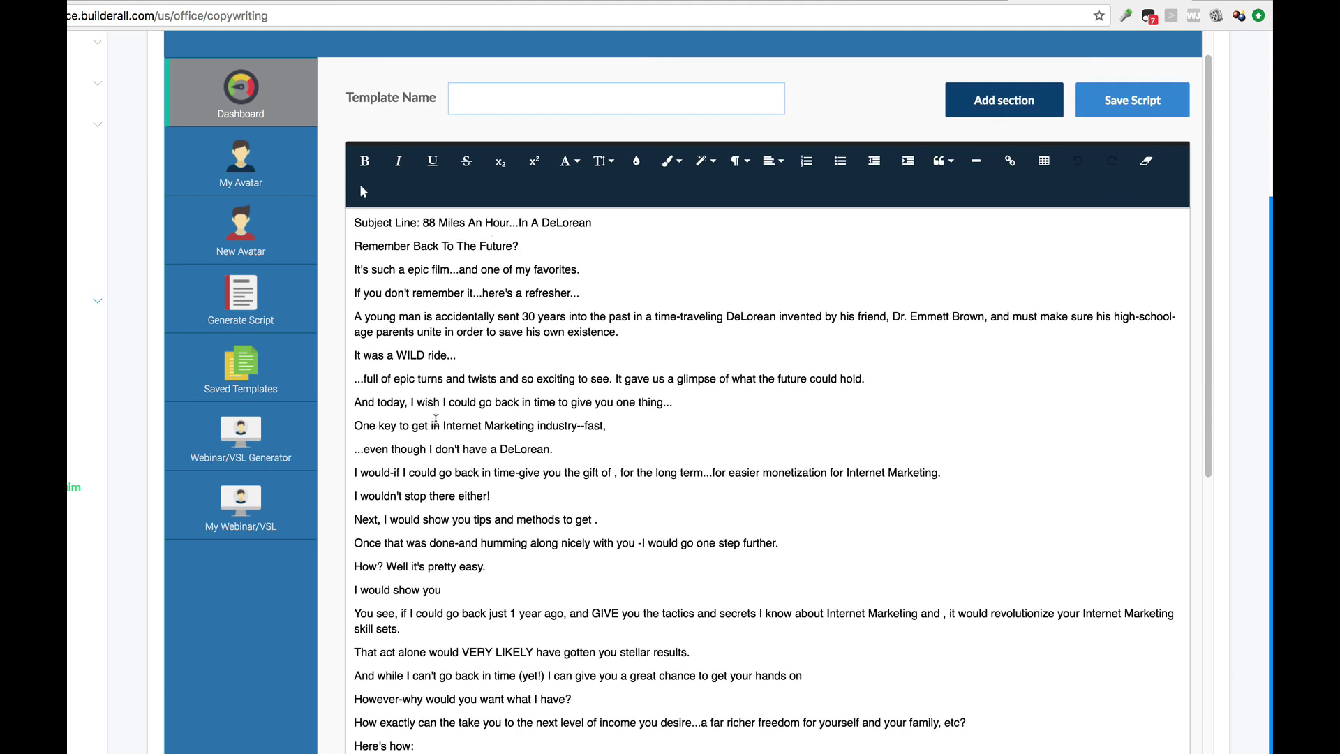
{"action": "scroll", "coordinate": [422, 415], "scroll_direction": "down", "scroll_amount": 10}
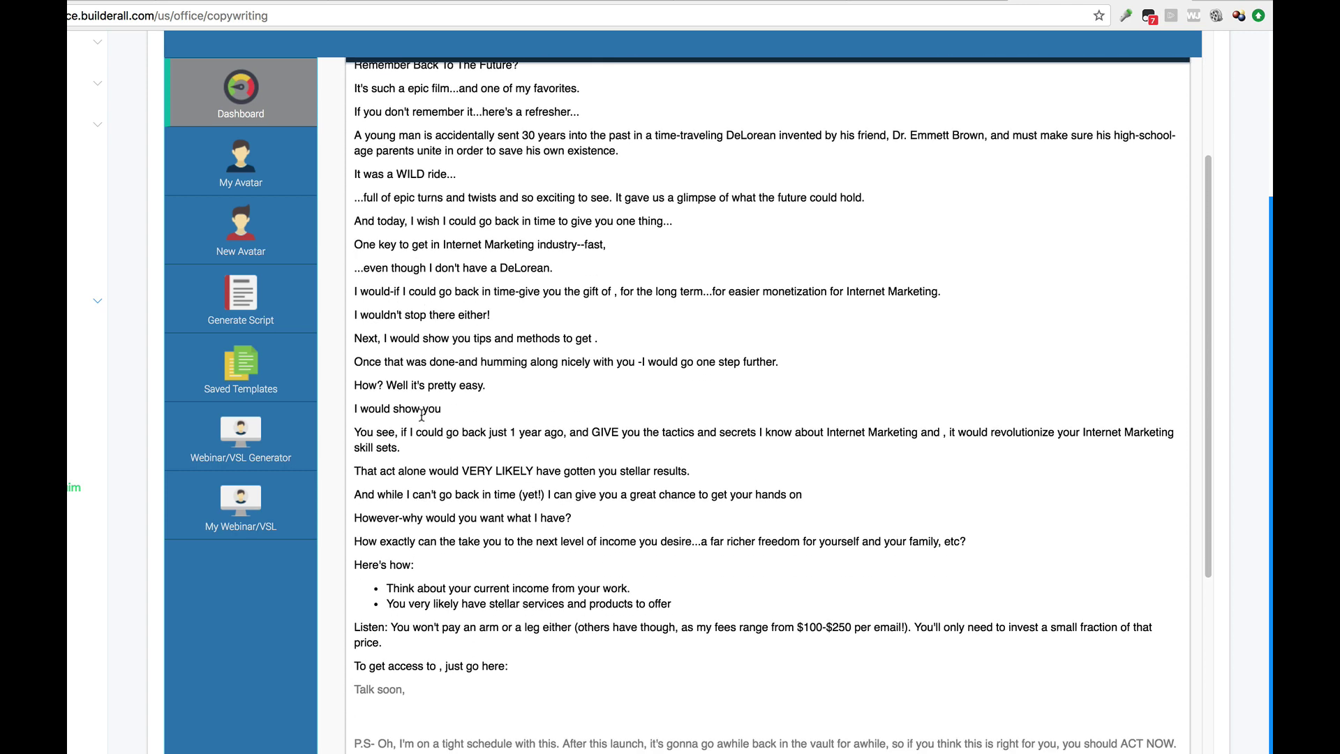
{"action": "scroll", "coordinate": [421, 416], "scroll_direction": "down", "scroll_amount": 2}
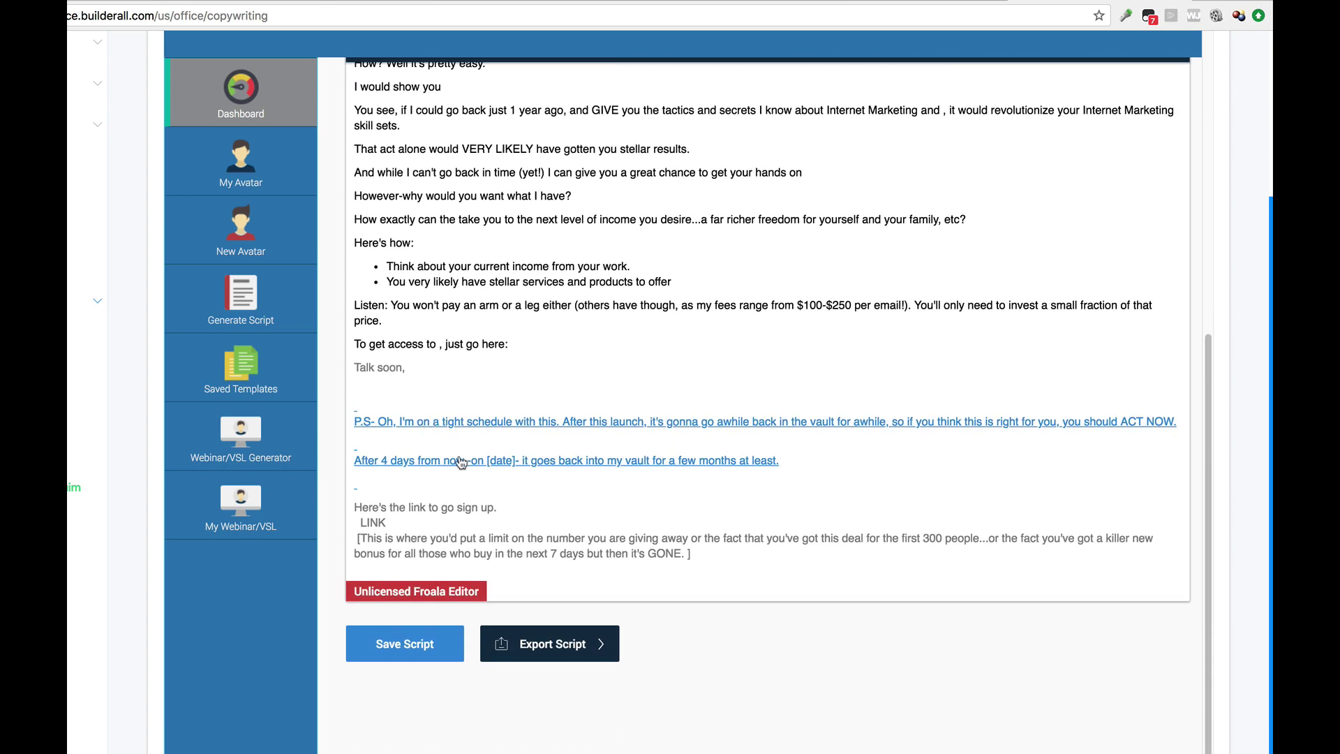
{"action": "scroll", "coordinate": [464, 475], "scroll_direction": "up", "scroll_amount": 5}
{"action": "scroll", "coordinate": [511, 438], "scroll_direction": "down", "scroll_amount": 3}
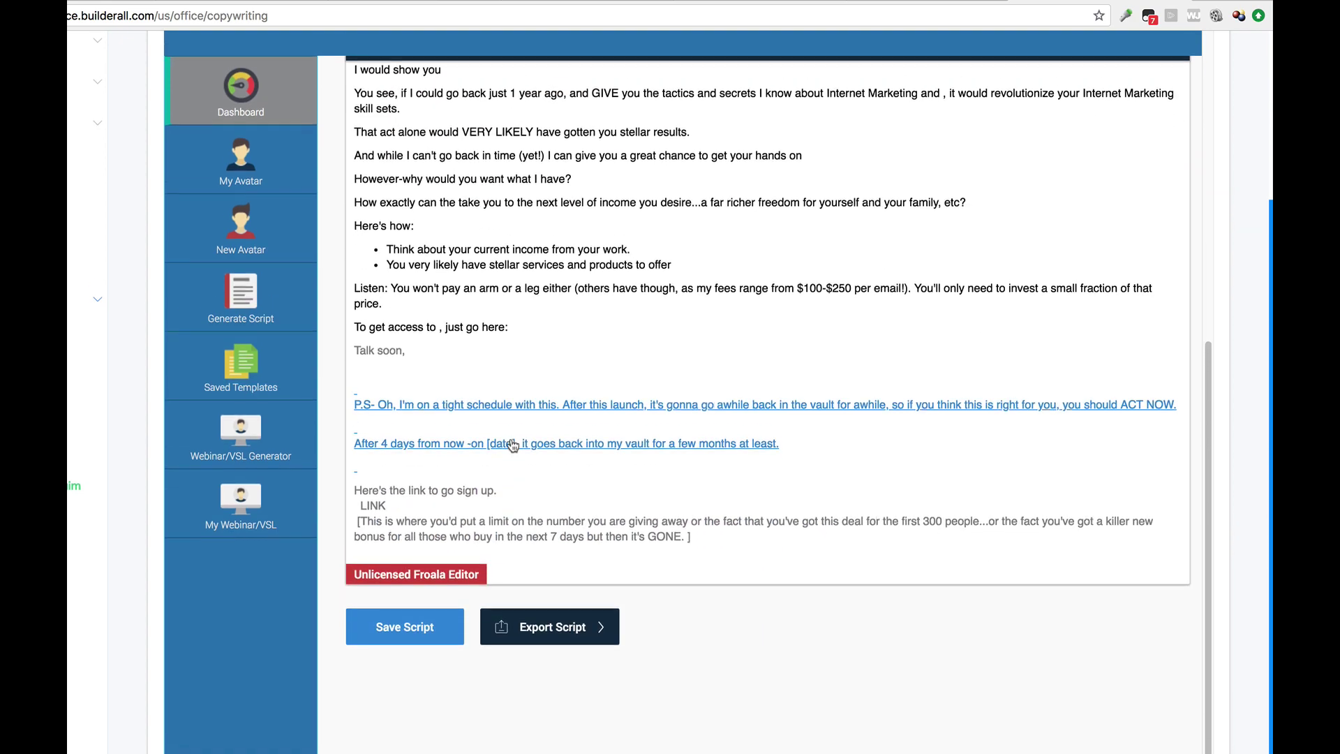
{"action": "scroll", "coordinate": [513, 444], "scroll_direction": "up", "scroll_amount": 5}
{"action": "scroll", "coordinate": [513, 445], "scroll_direction": "up", "scroll_amount": 10}
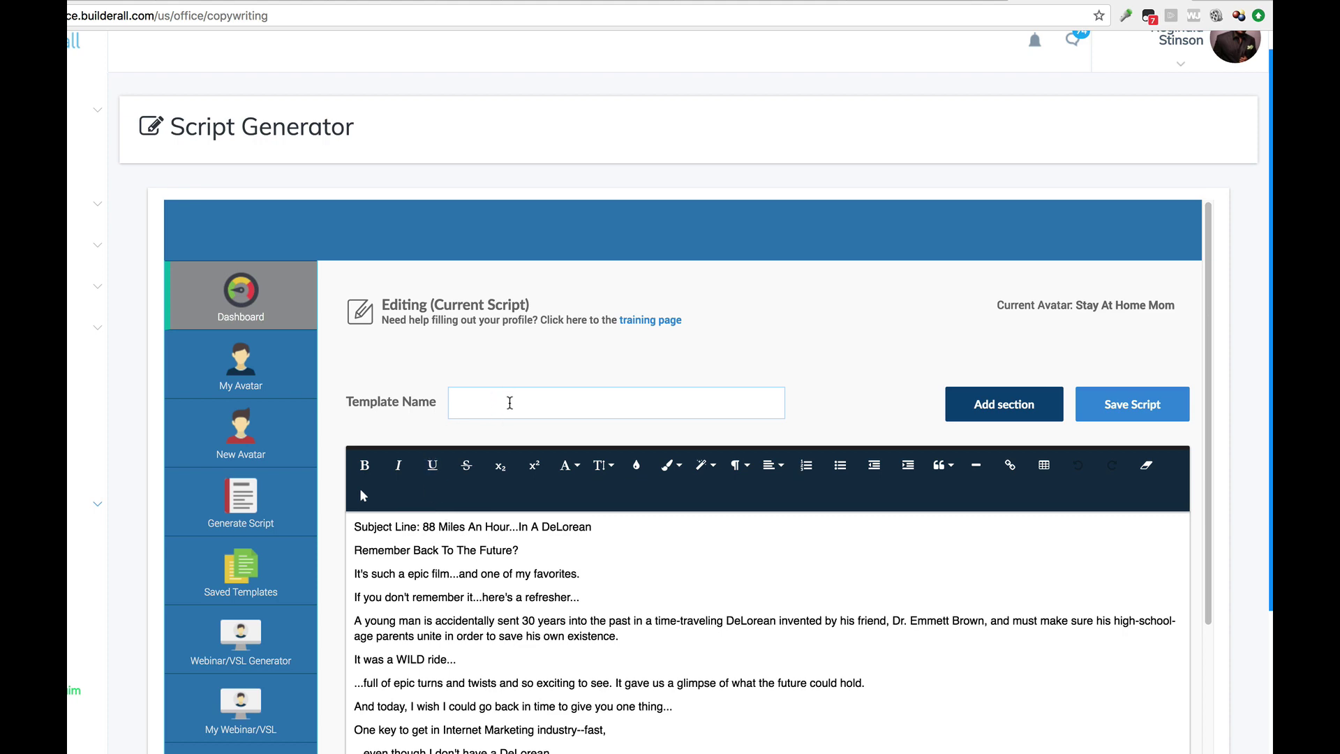
{"action": "scroll", "coordinate": [454, 404], "scroll_direction": "down", "scroll_amount": 6}
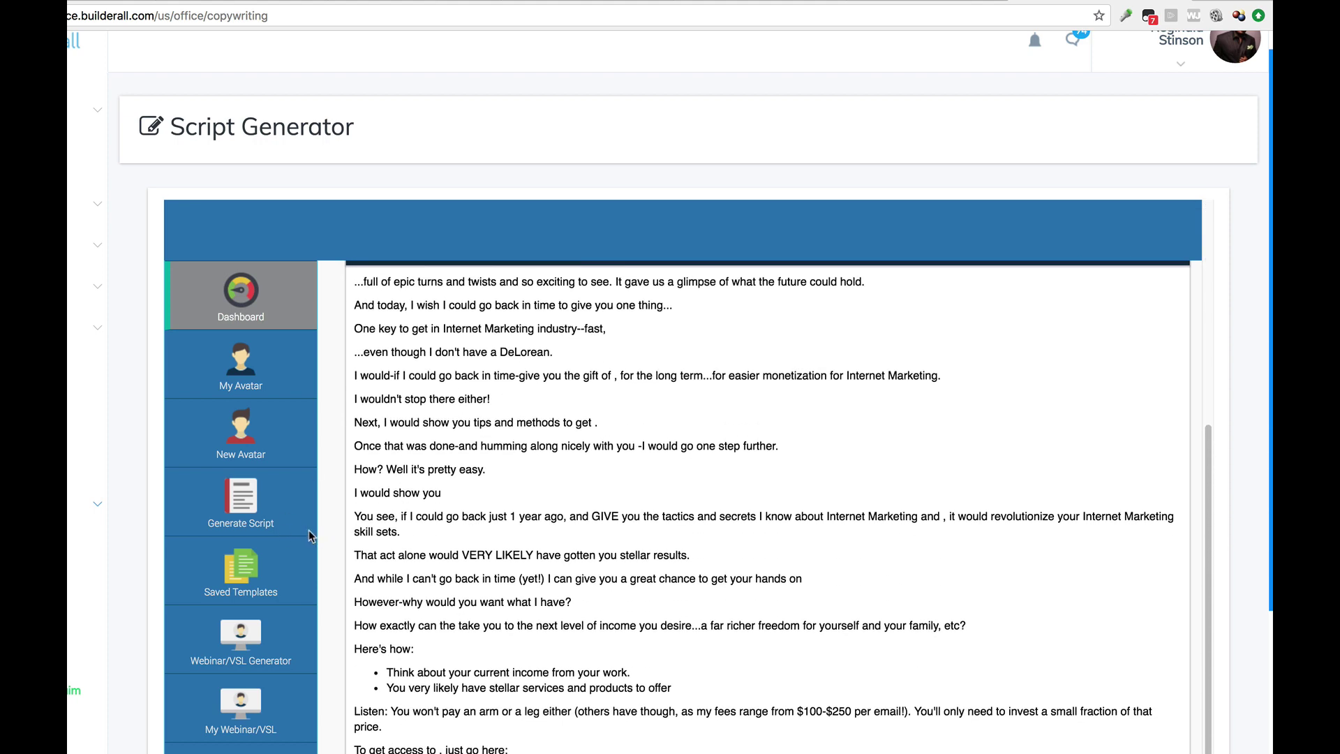
Step: Expand Webinar/VSL Generator and open the empty My Webinar/VSL list
{"action": "left_click", "coordinate": [243, 634]}
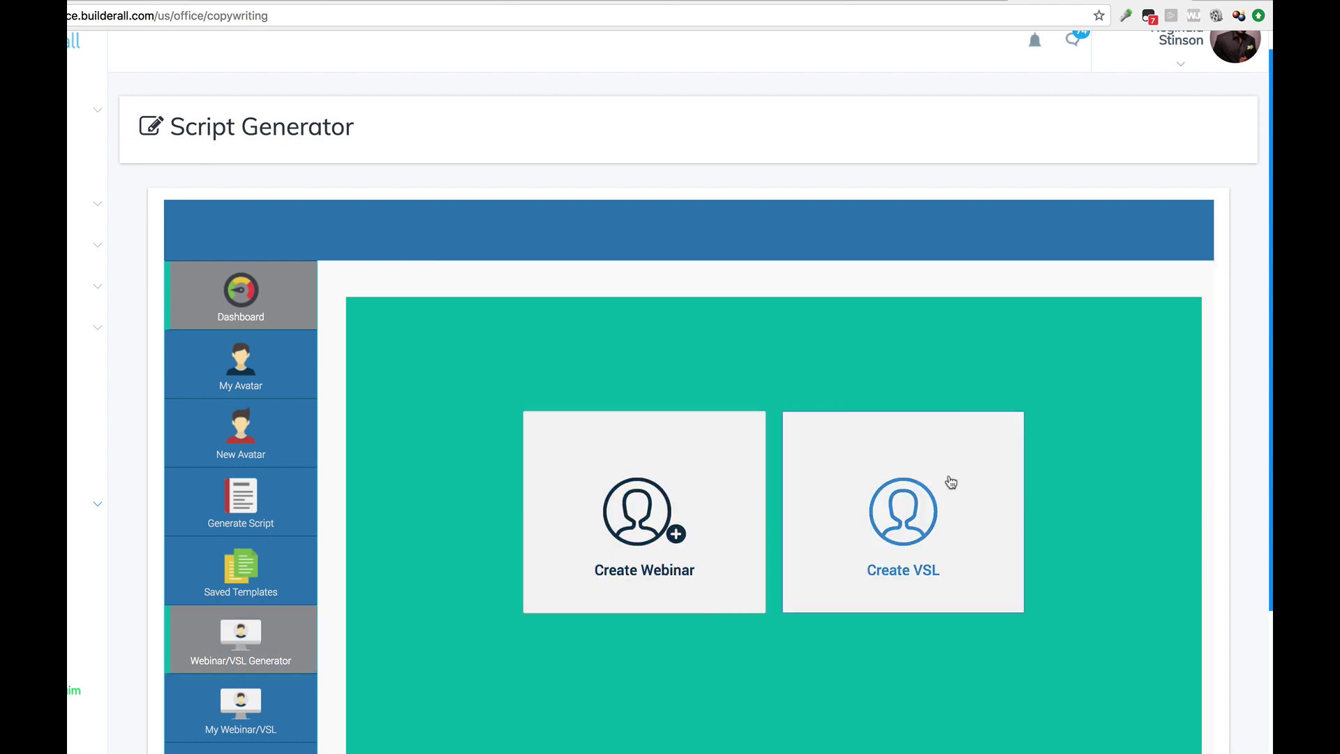
{"action": "scroll", "coordinate": [559, 627], "scroll_direction": "down", "scroll_amount": 3}
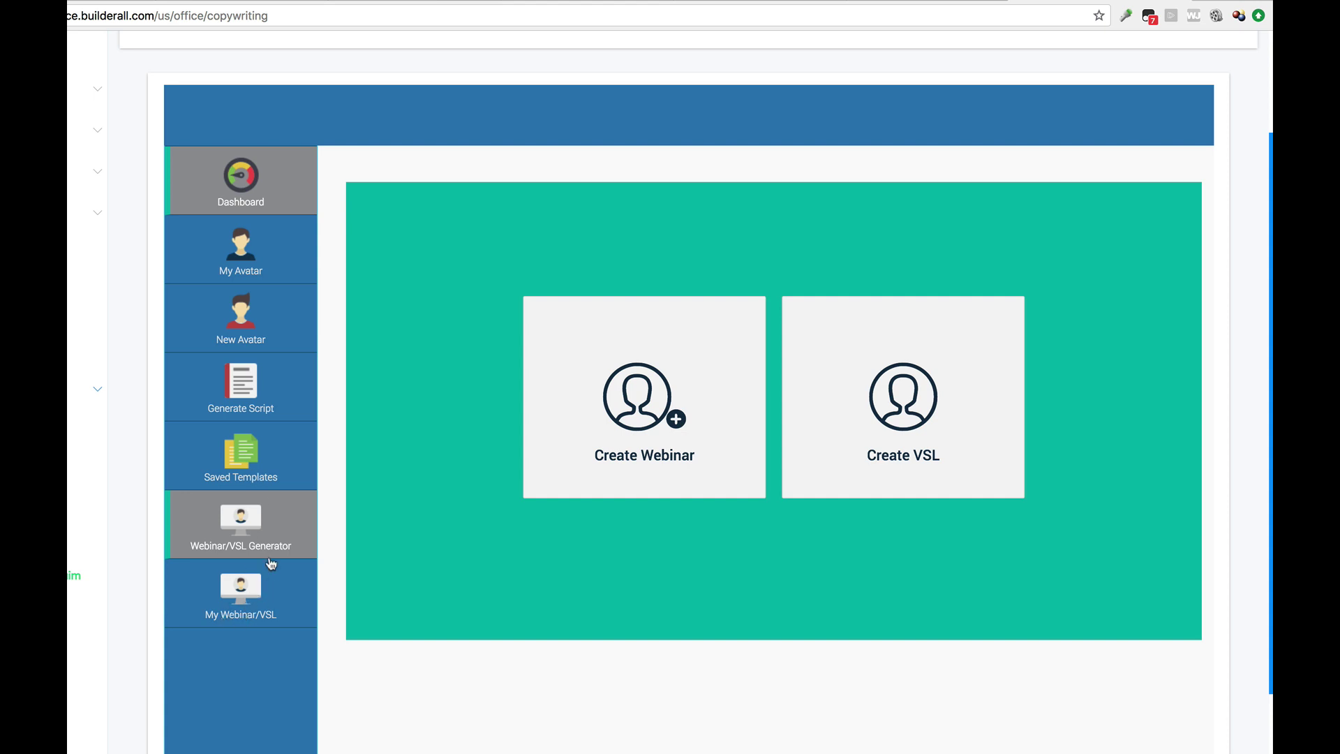
{"action": "left_click", "coordinate": [243, 588]}
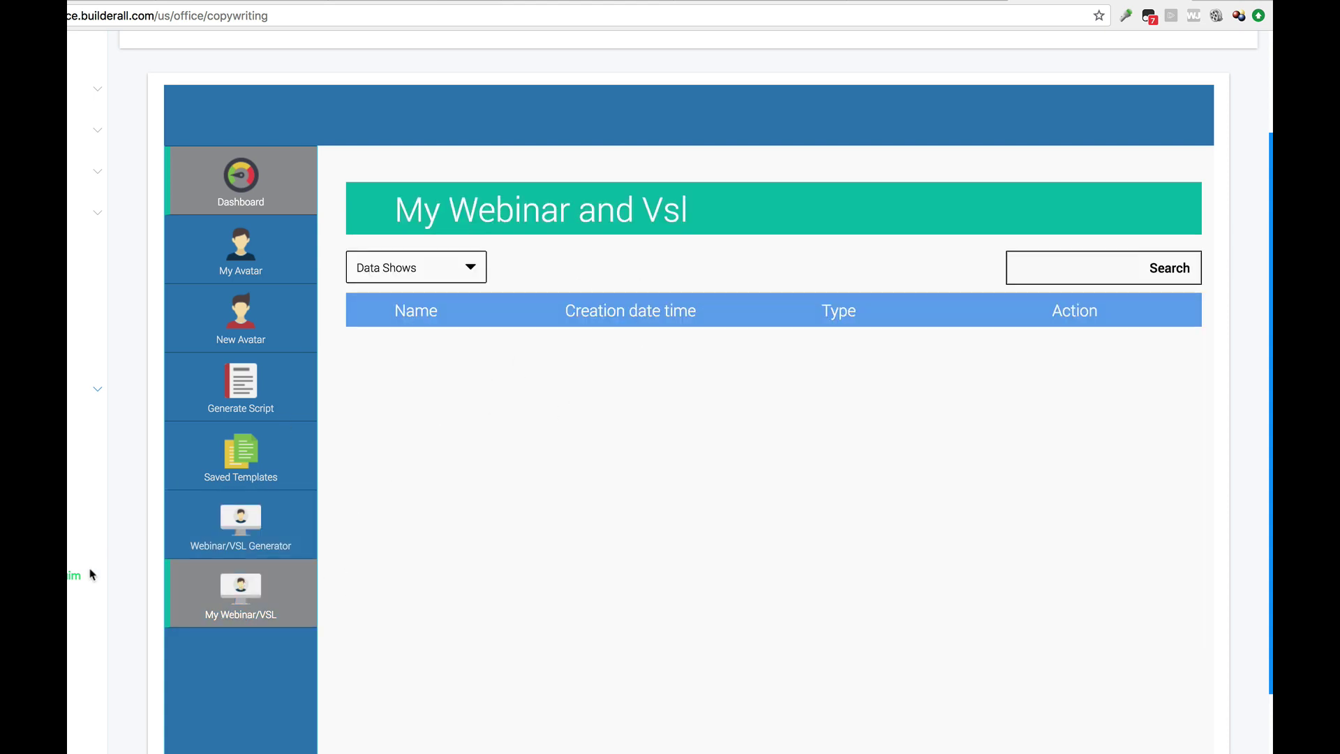
Step: Generate a new script with a niche, Advertising Scripts, and the Fb Ad Scripts template
{"action": "left_click", "coordinate": [307, 367]}
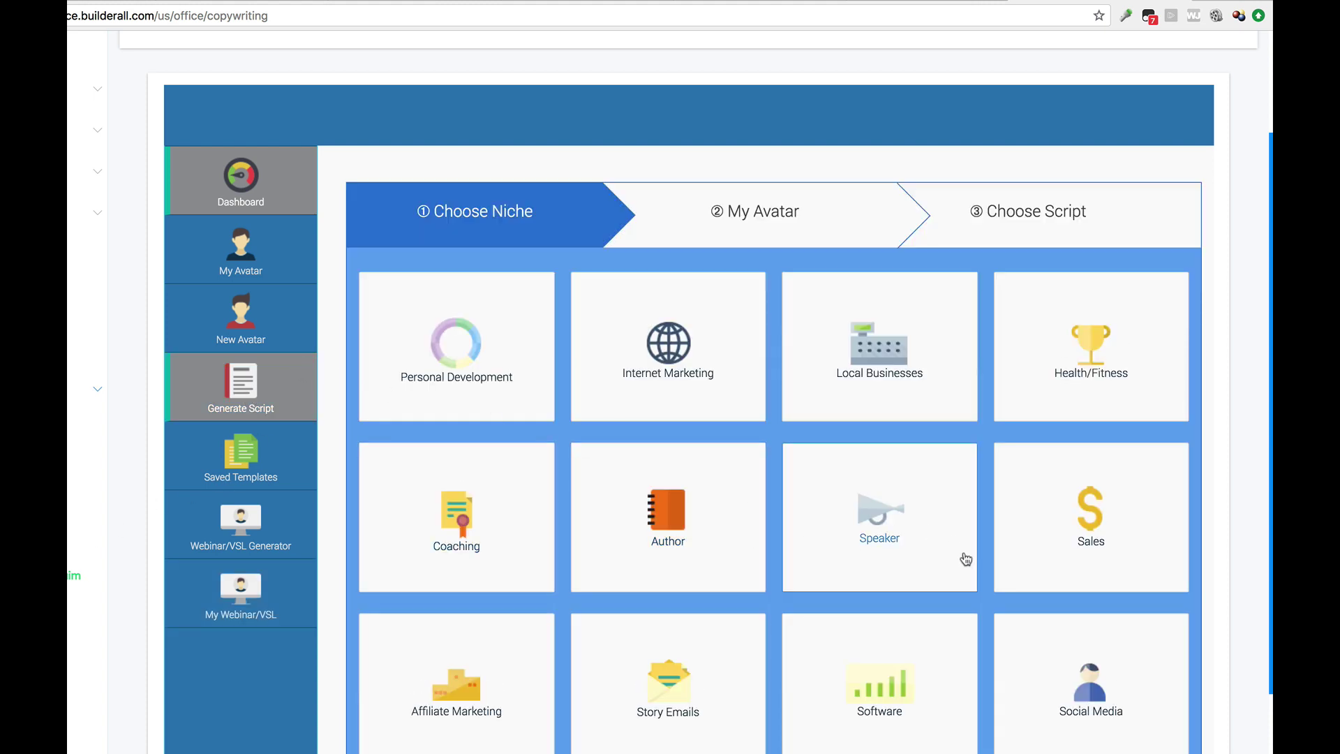
{"action": "left_click", "coordinate": [1068, 680]}
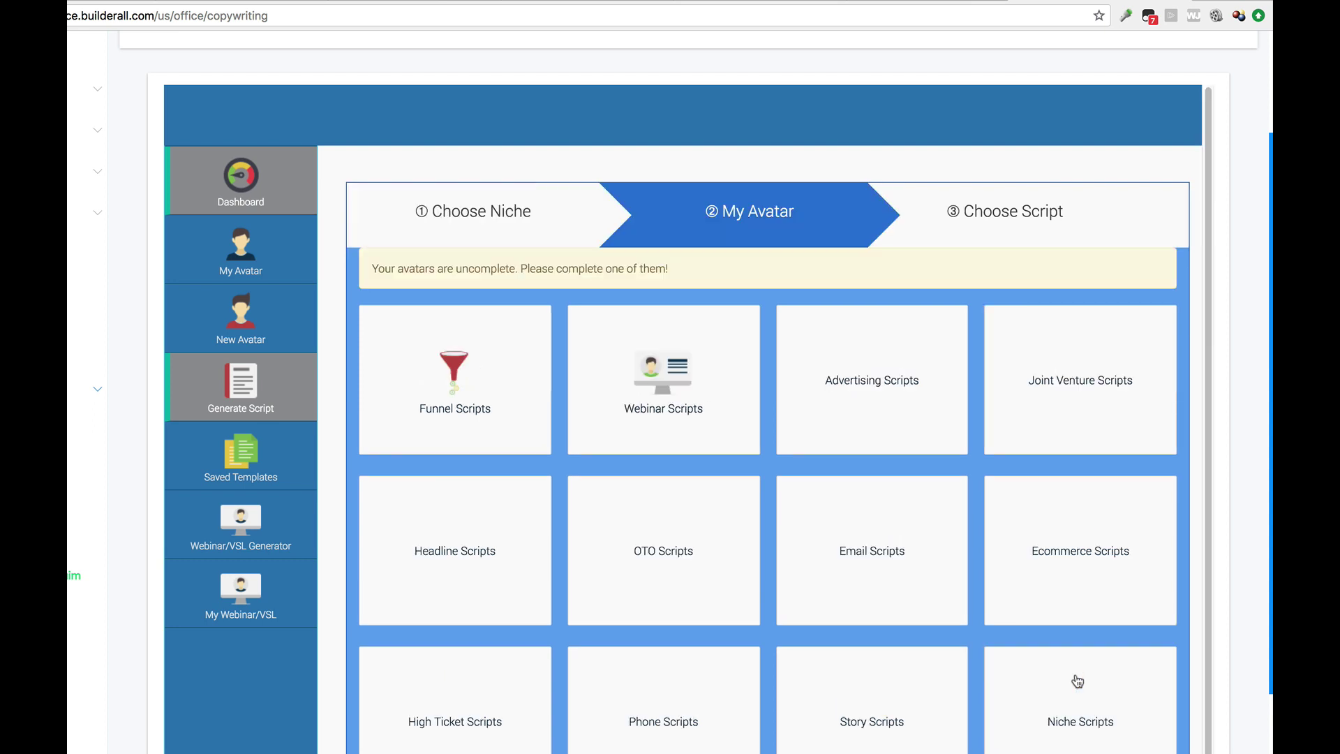
{"action": "scroll", "coordinate": [608, 468], "scroll_direction": "down", "scroll_amount": 1}
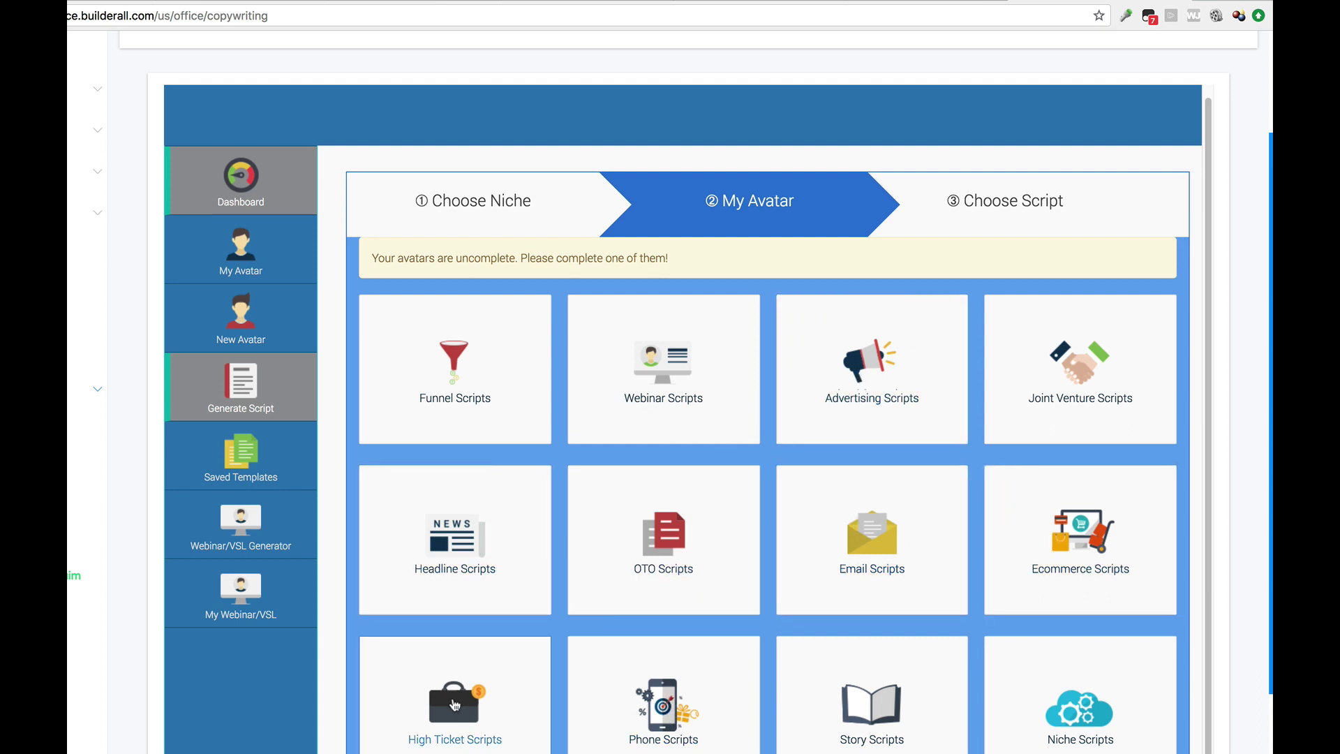
{"action": "left_click", "coordinate": [874, 403]}
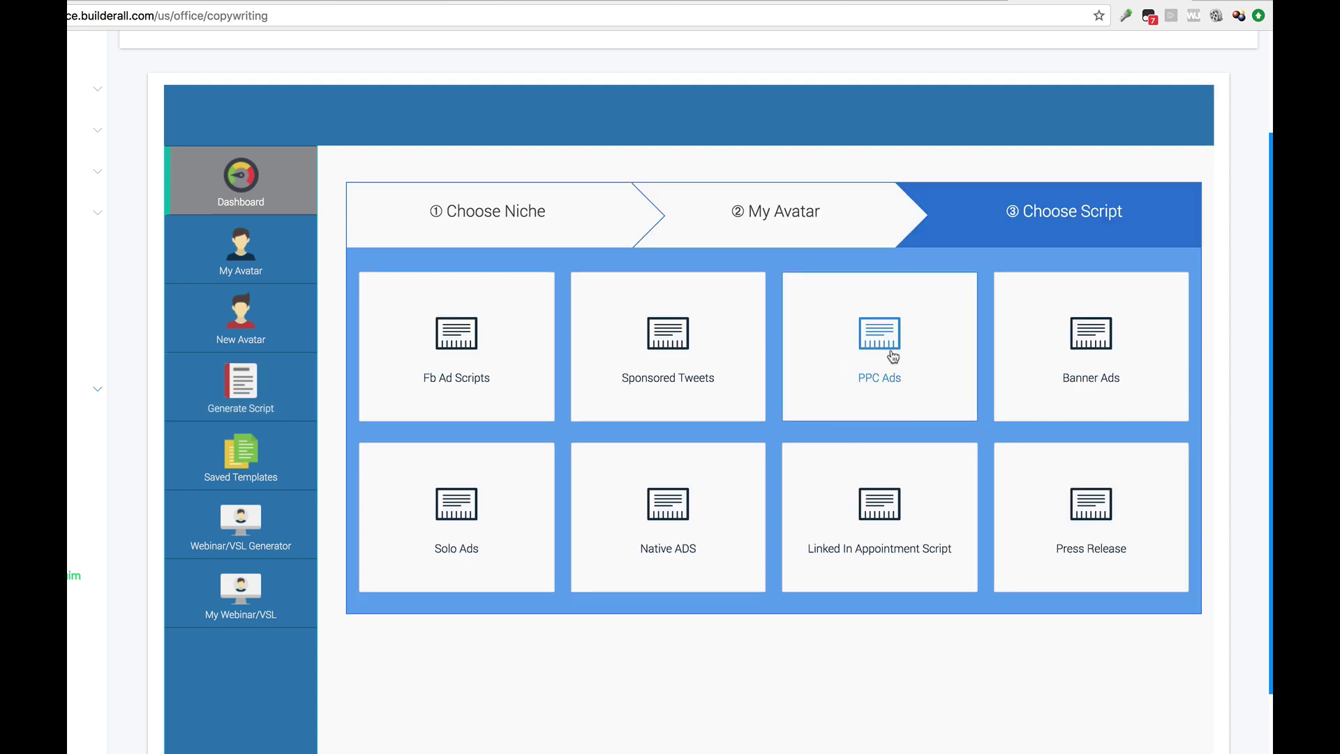
{"action": "left_click", "coordinate": [460, 347]}
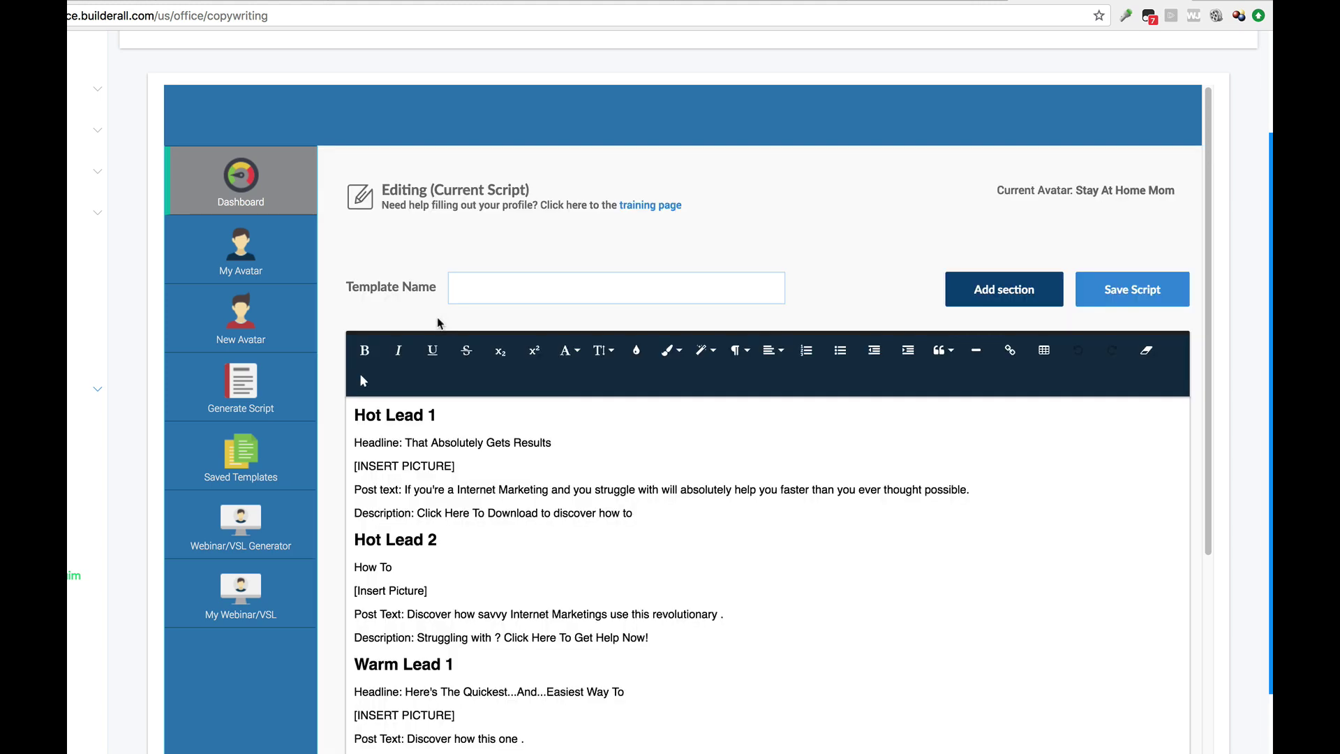
Step: Scroll through the Hot, Warm and Cold Lead sections of the ad script
{"action": "scroll", "coordinate": [479, 466], "scroll_direction": "down", "scroll_amount": 2}
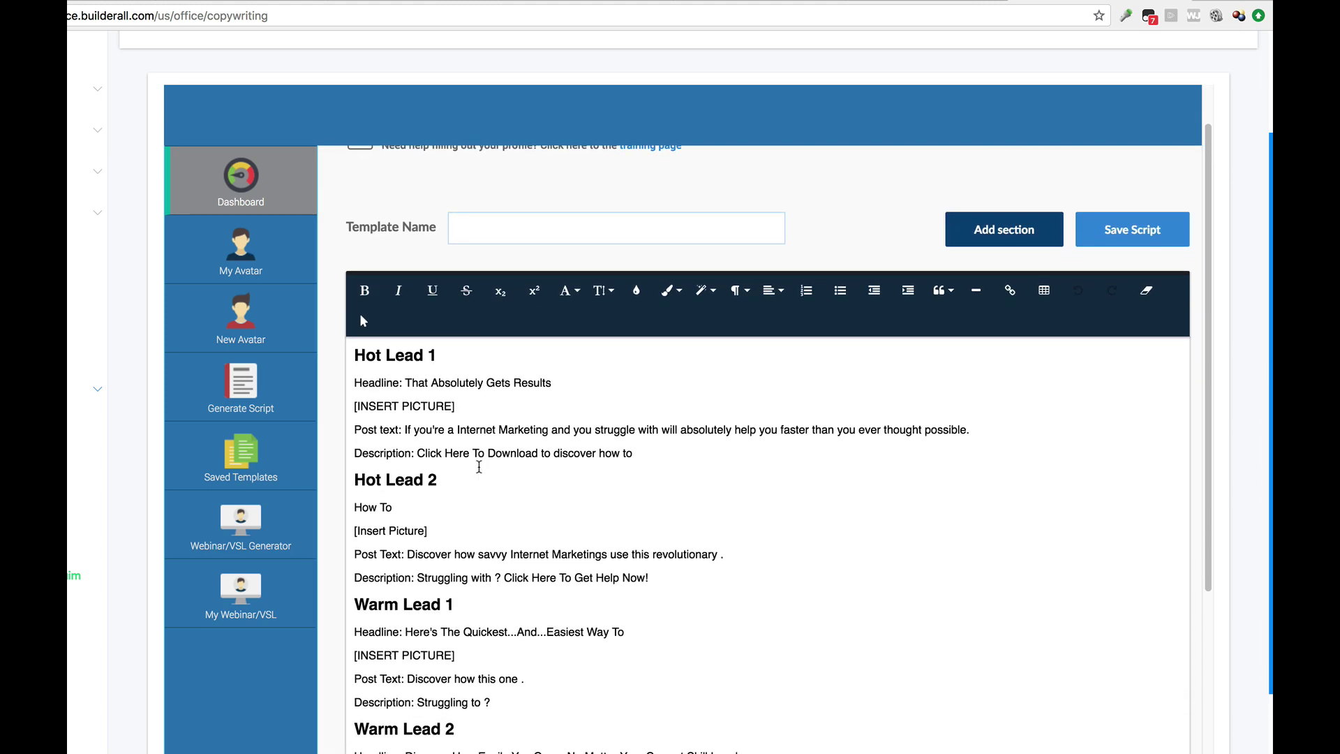
{"action": "scroll", "coordinate": [479, 466], "scroll_direction": "down", "scroll_amount": 4}
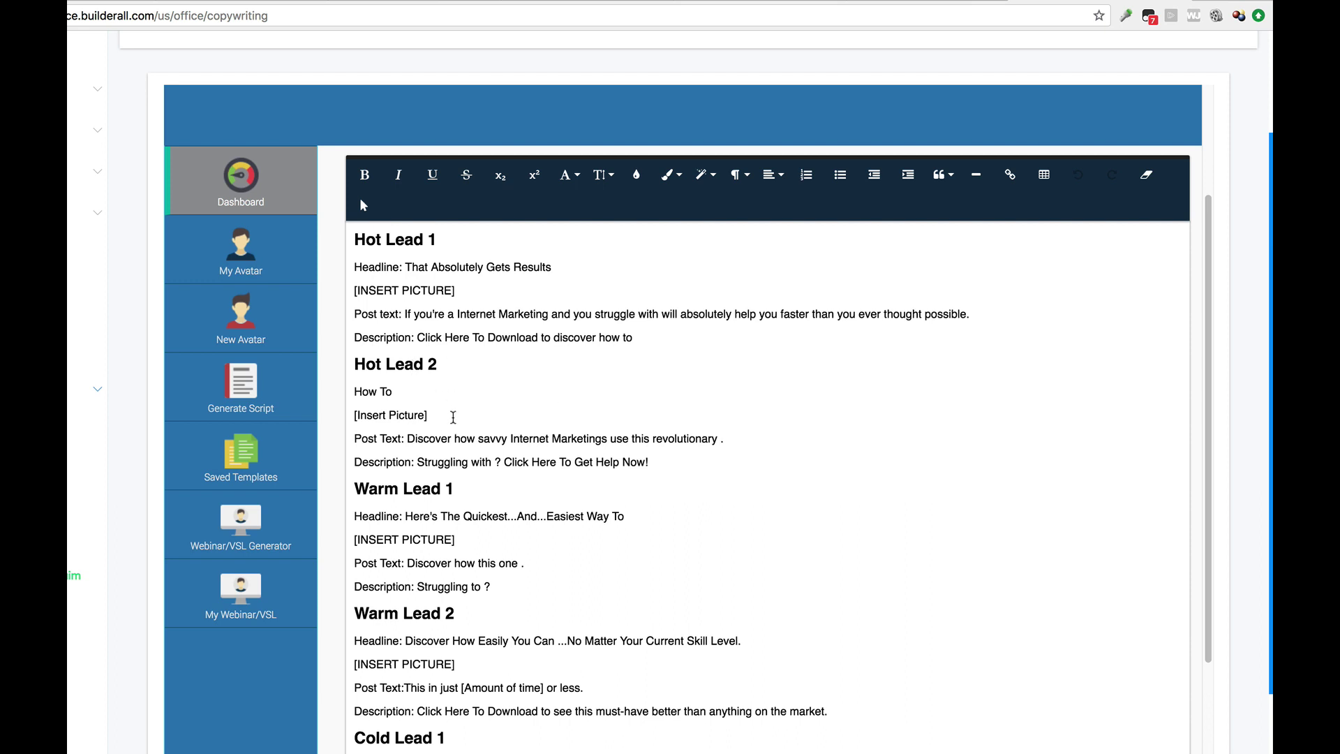
{"action": "scroll", "coordinate": [487, 468], "scroll_direction": "down", "scroll_amount": 1}
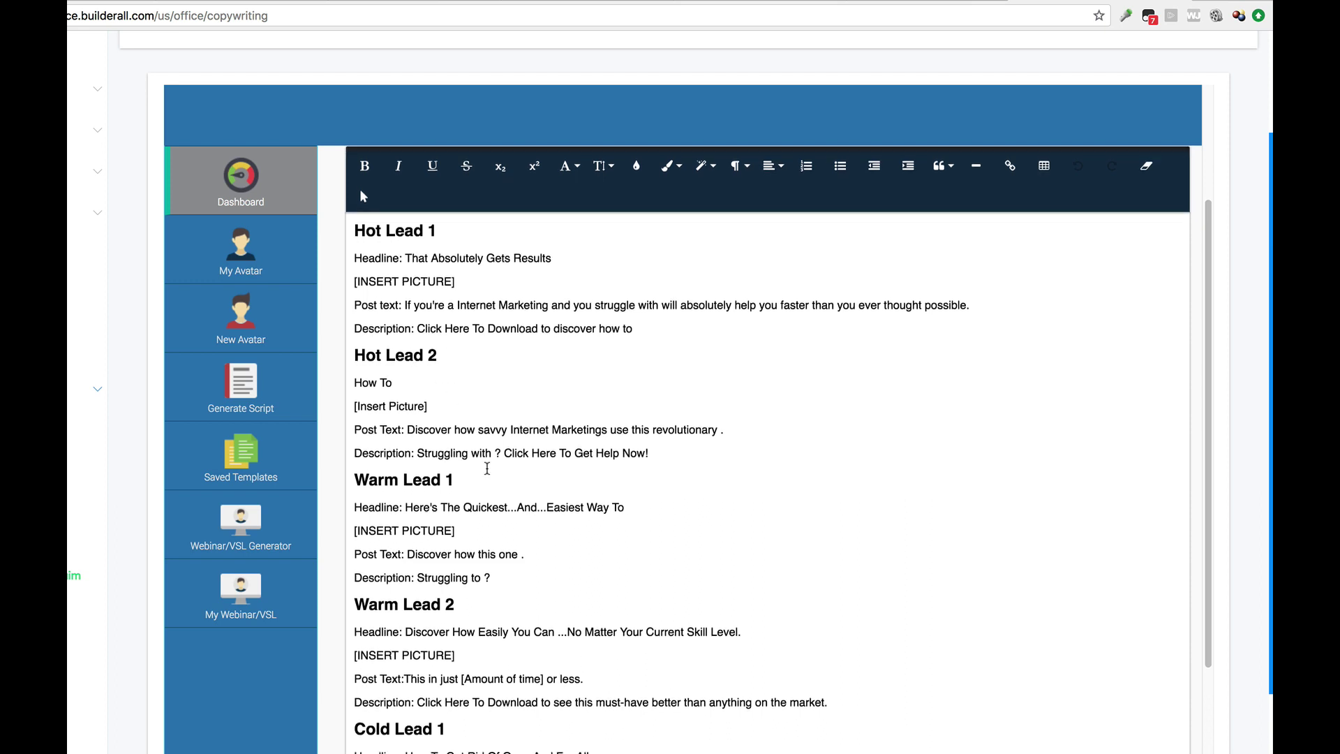
{"action": "scroll", "coordinate": [487, 467], "scroll_direction": "down", "scroll_amount": 1}
{"action": "scroll", "coordinate": [487, 468], "scroll_direction": "up", "scroll_amount": 5}
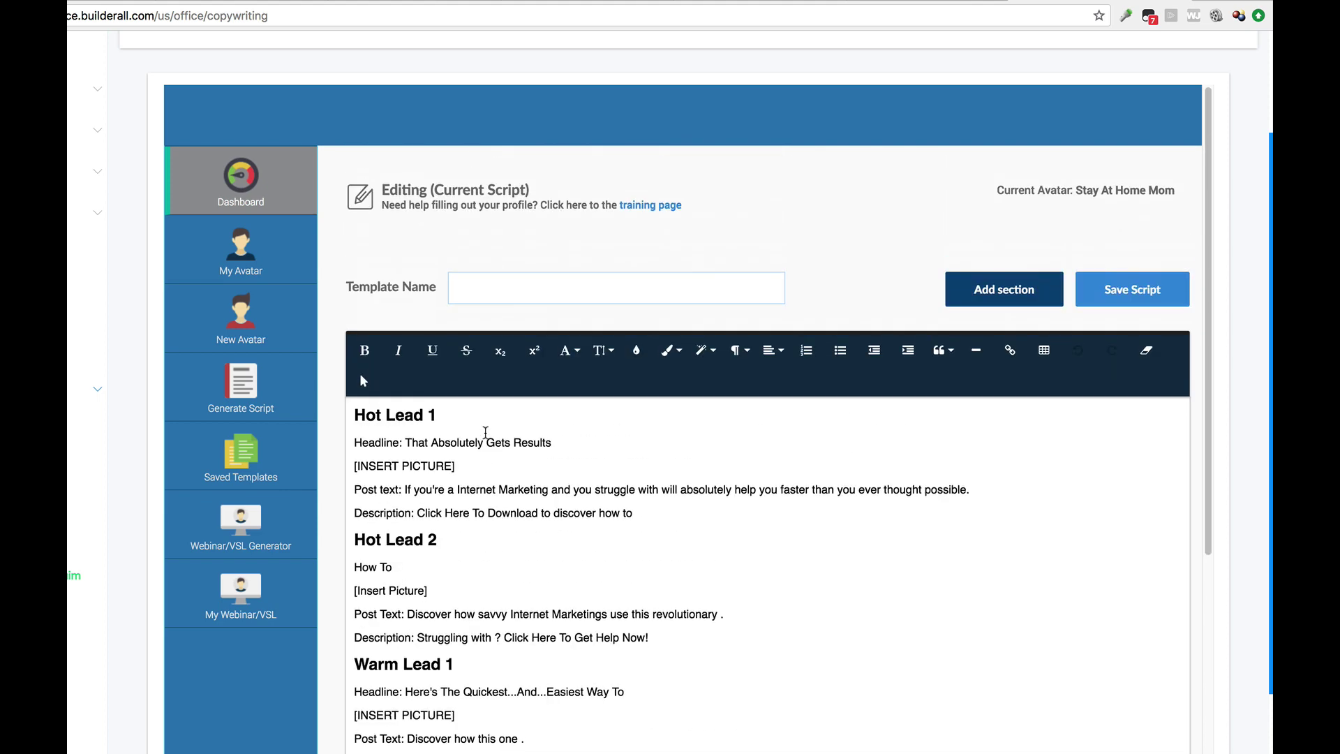
{"action": "scroll", "coordinate": [477, 474], "scroll_direction": "down", "scroll_amount": 1}
{"action": "scroll", "coordinate": [477, 474], "scroll_direction": "down", "scroll_amount": 3}
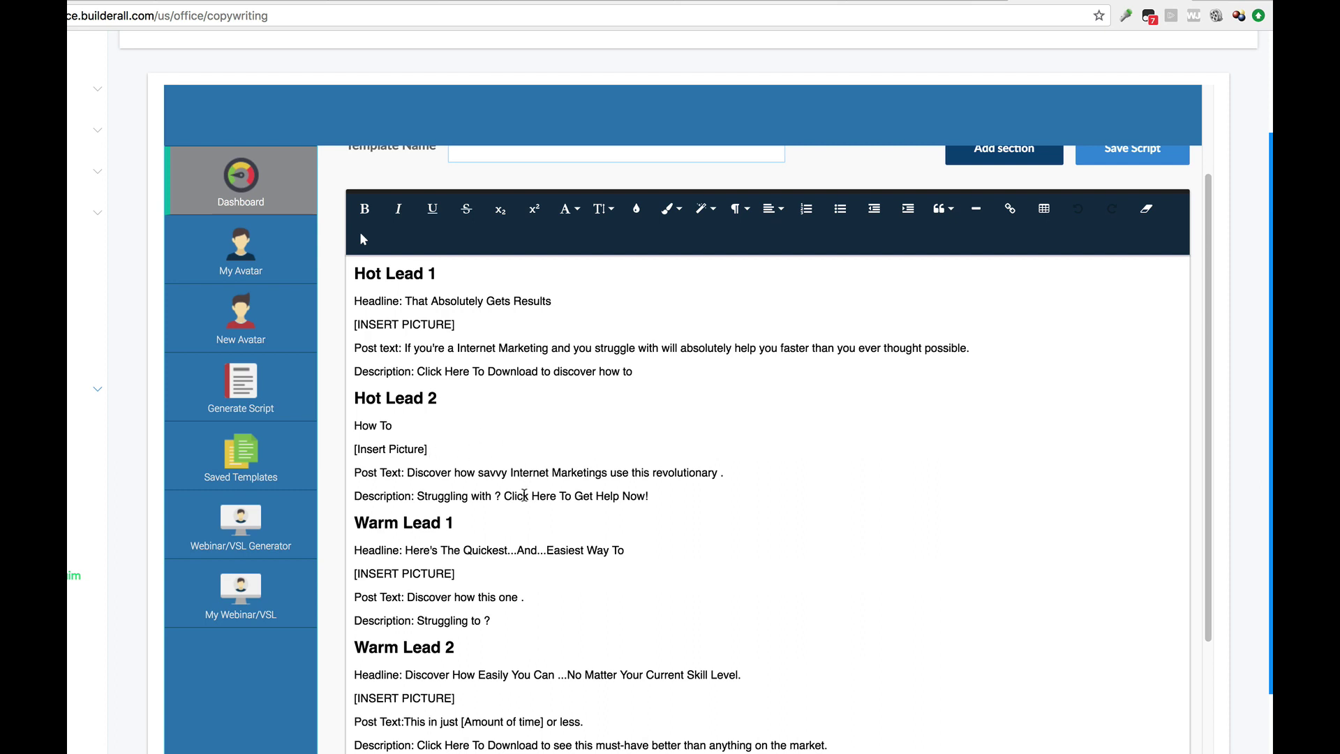
{"action": "scroll", "coordinate": [488, 468], "scroll_direction": "down", "scroll_amount": 1}
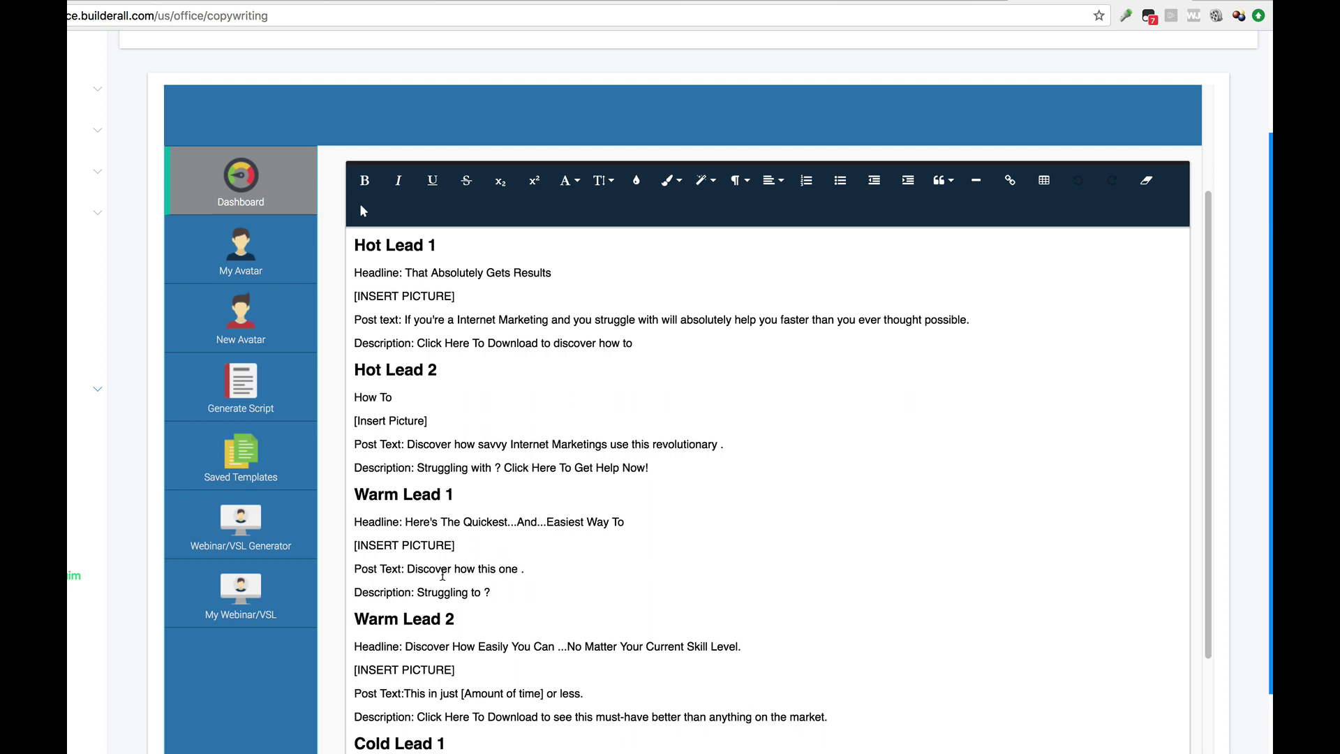
{"action": "scroll", "coordinate": [471, 554], "scroll_direction": "down", "scroll_amount": 4}
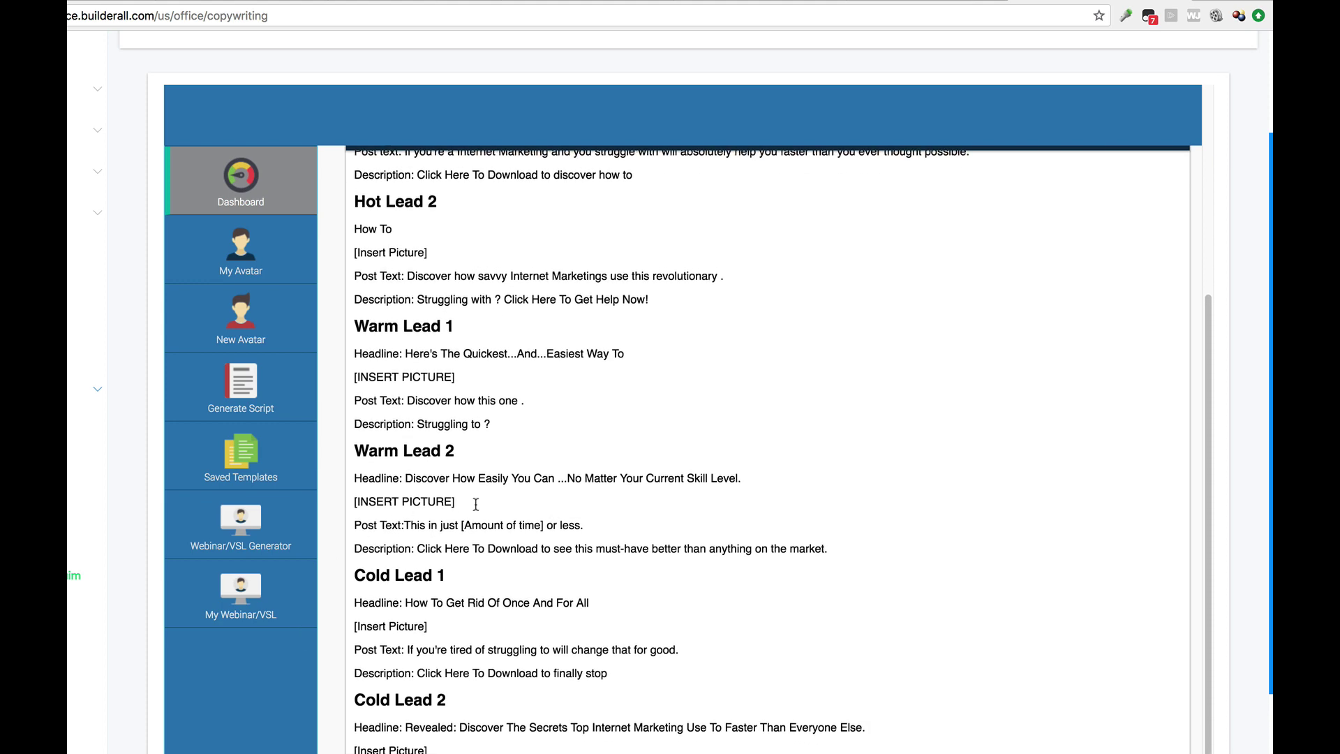
{"action": "scroll", "coordinate": [534, 489], "scroll_direction": "down", "scroll_amount": 1}
{"action": "scroll", "coordinate": [538, 493], "scroll_direction": "up", "scroll_amount": 6}
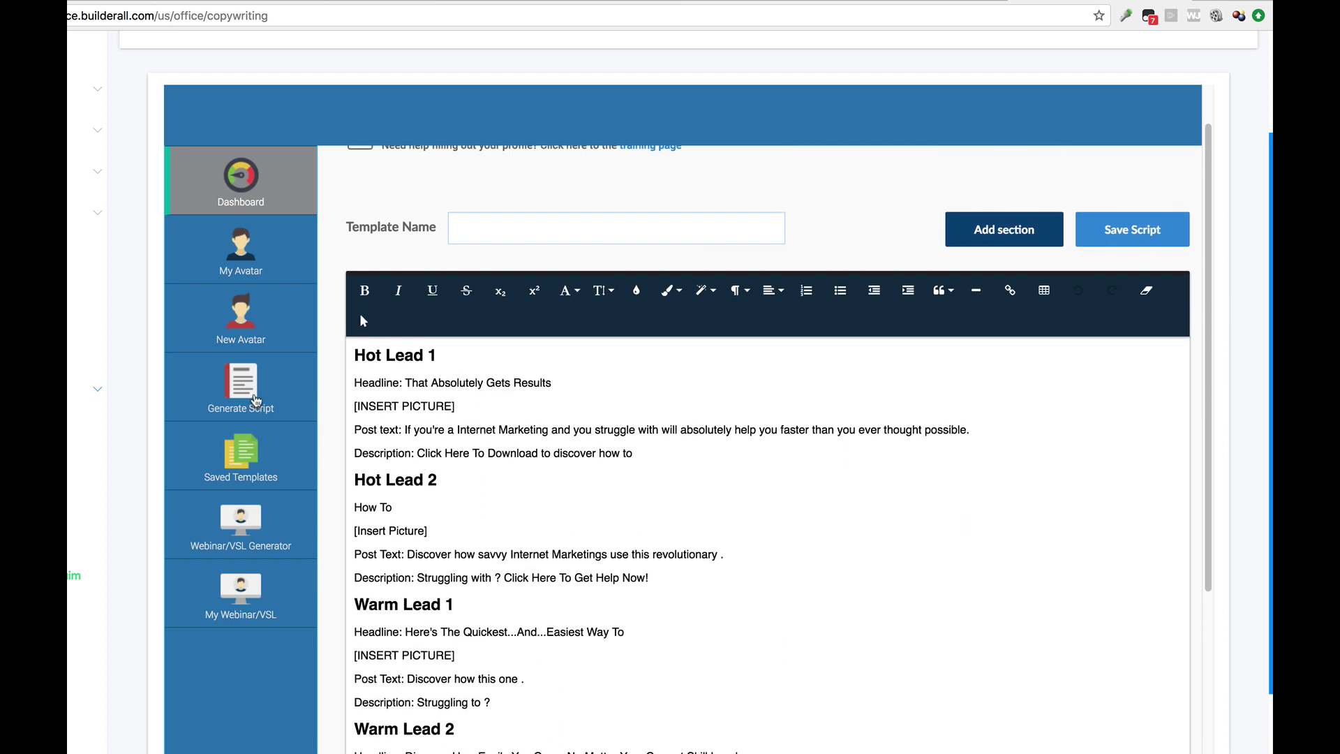
{"action": "left_click", "coordinate": [251, 395]}
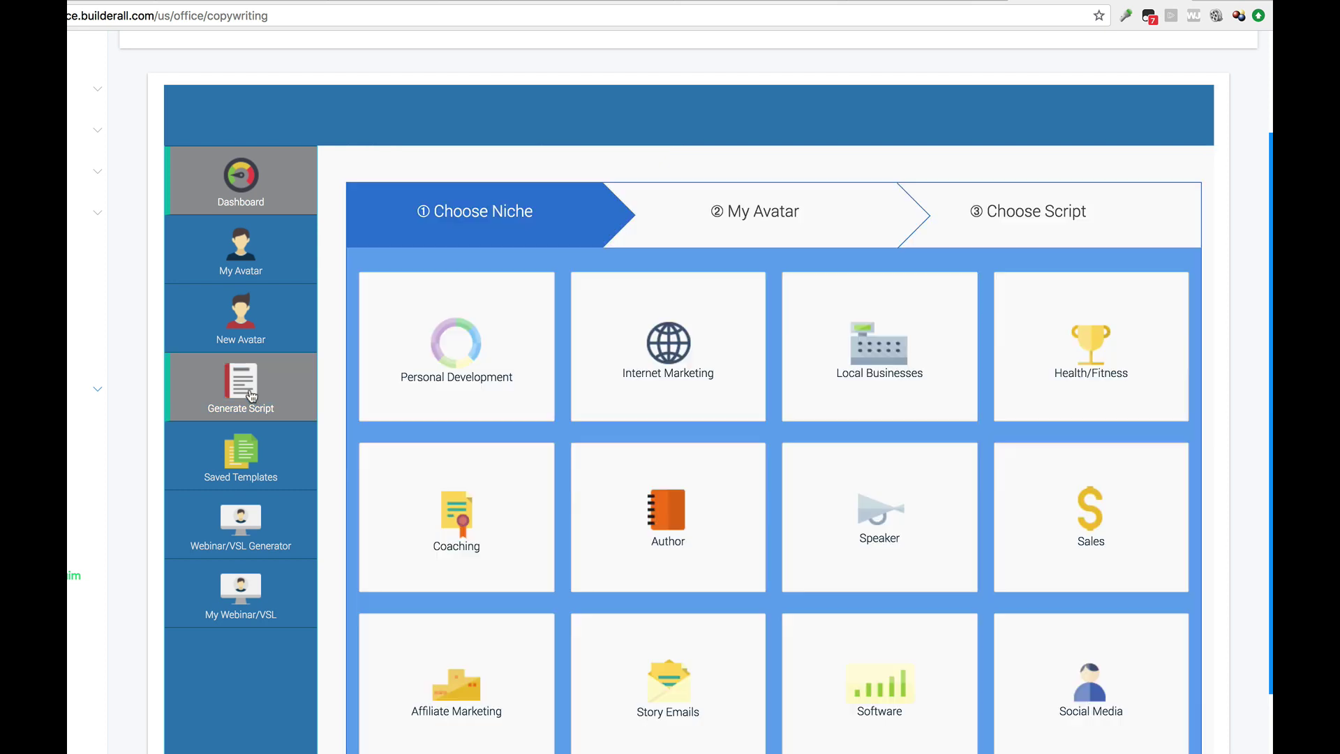
{"action": "scroll", "coordinate": [763, 535], "scroll_direction": "down", "scroll_amount": 3}
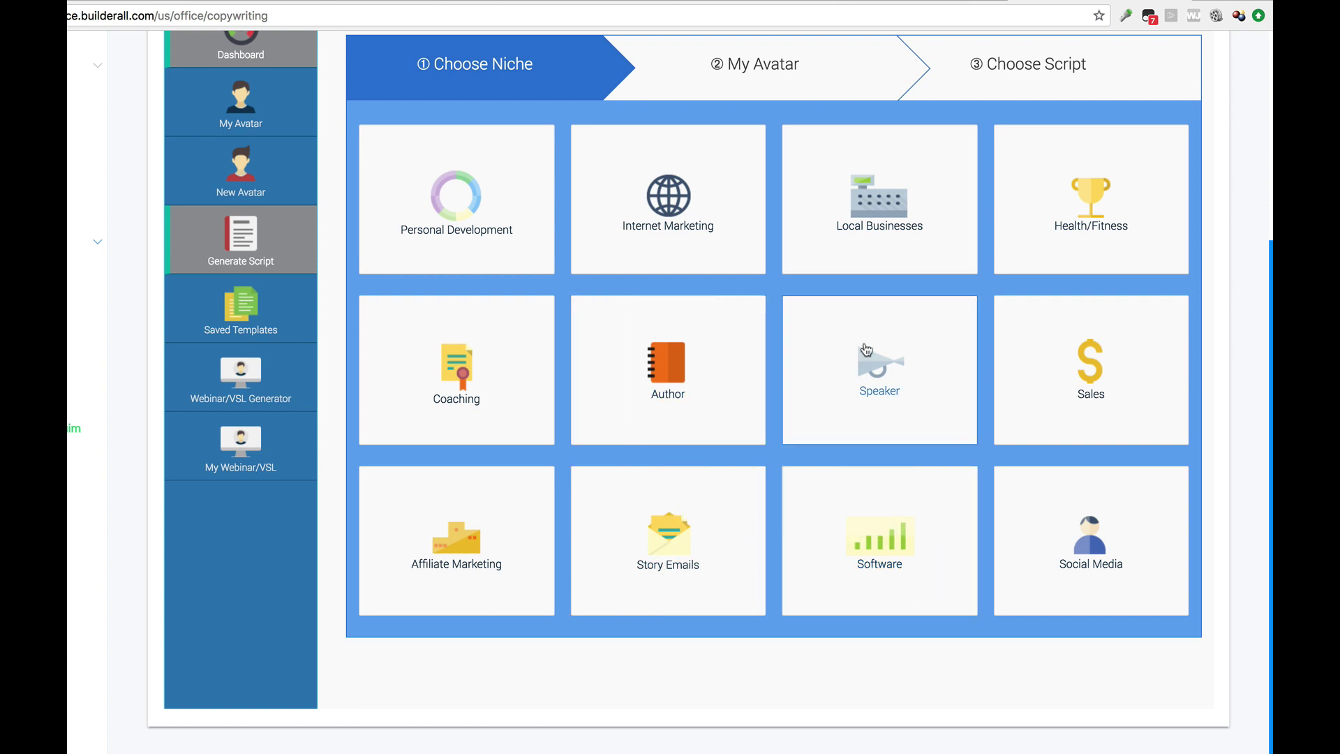
{"action": "left_click", "coordinate": [1091, 371]}
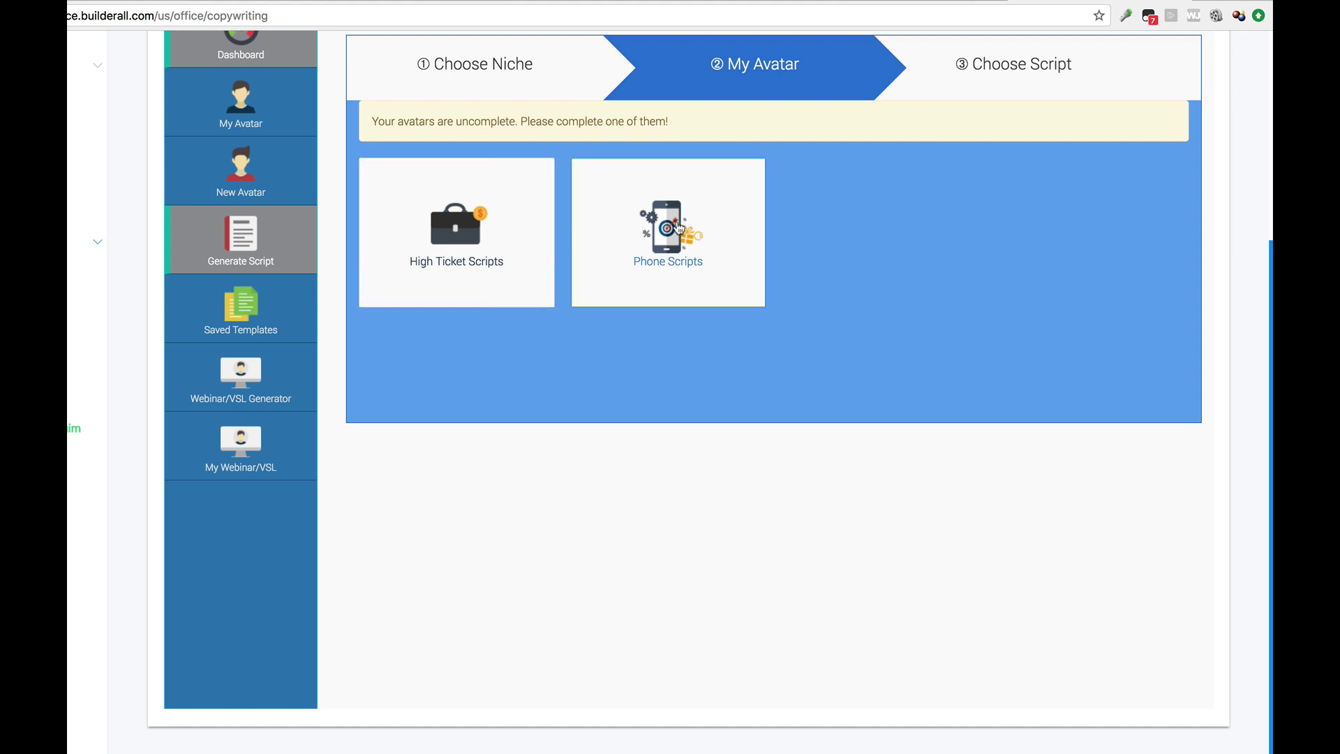
{"action": "left_click", "coordinate": [679, 229]}
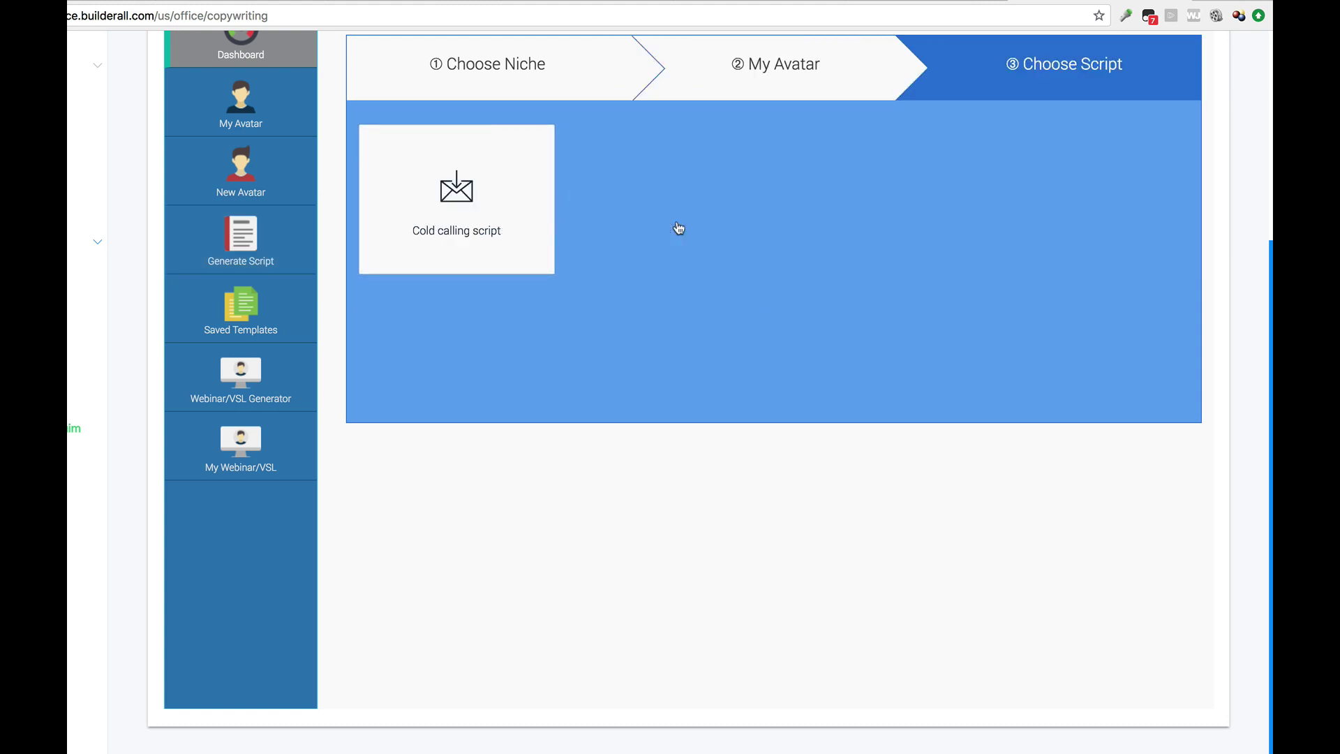
{"action": "left_click", "coordinate": [470, 227]}
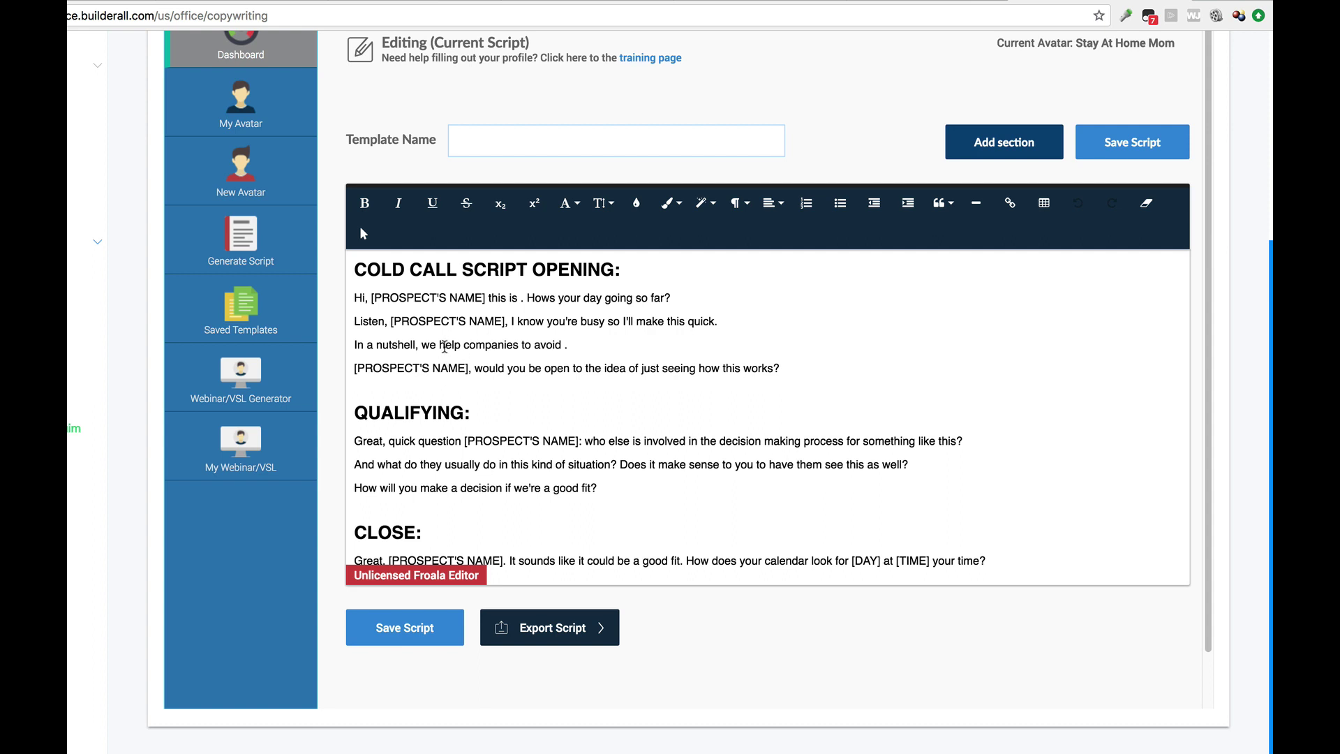
{"action": "left_click_drag", "start_coordinate": [363, 298], "coordinate": [385, 381]}
{"action": "left_click", "coordinate": [385, 381]}
{"action": "scroll", "coordinate": [685, 489], "scroll_direction": "down", "scroll_amount": 2}
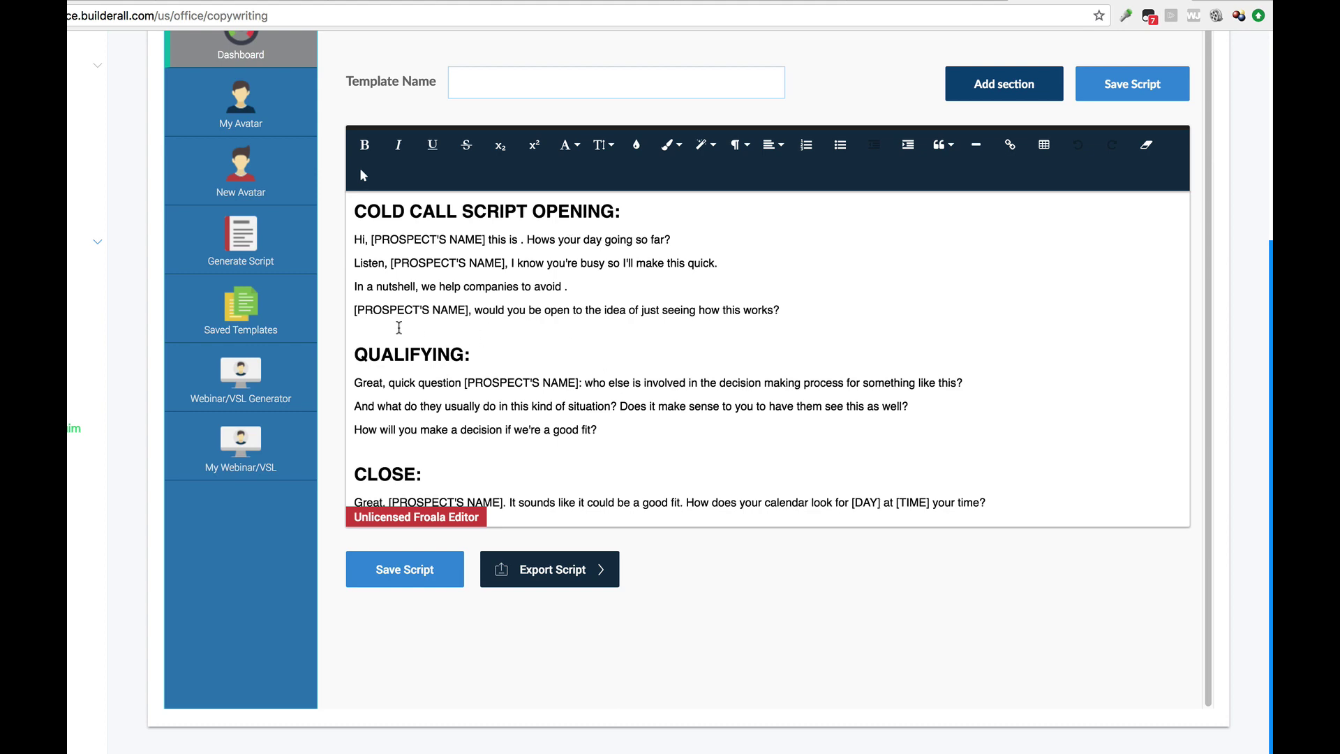
{"action": "scroll", "coordinate": [398, 328], "scroll_direction": "up", "scroll_amount": 2}
{"action": "scroll", "coordinate": [399, 327], "scroll_direction": "up", "scroll_amount": 5}
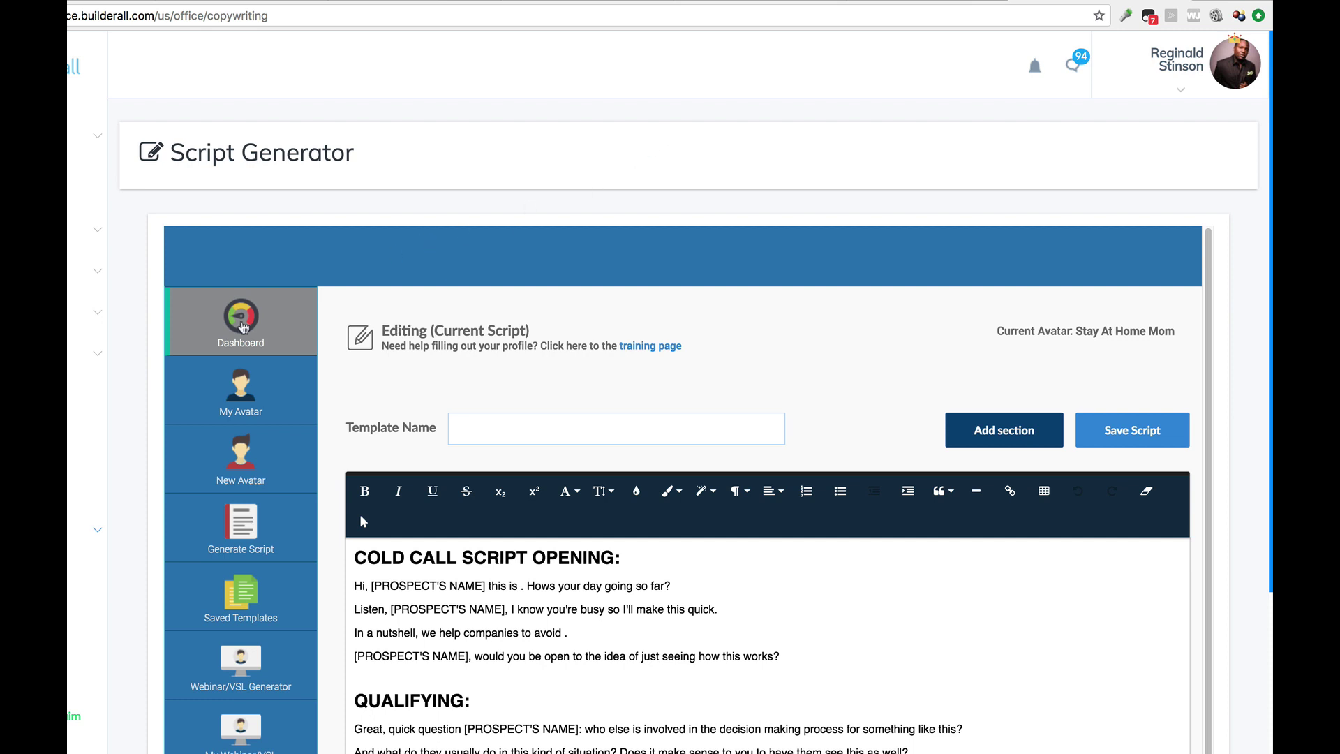
Step: Scroll the Script Generator panel down to the email and password login form
{"action": "scroll", "coordinate": [251, 362], "scroll_direction": "down", "scroll_amount": 2}
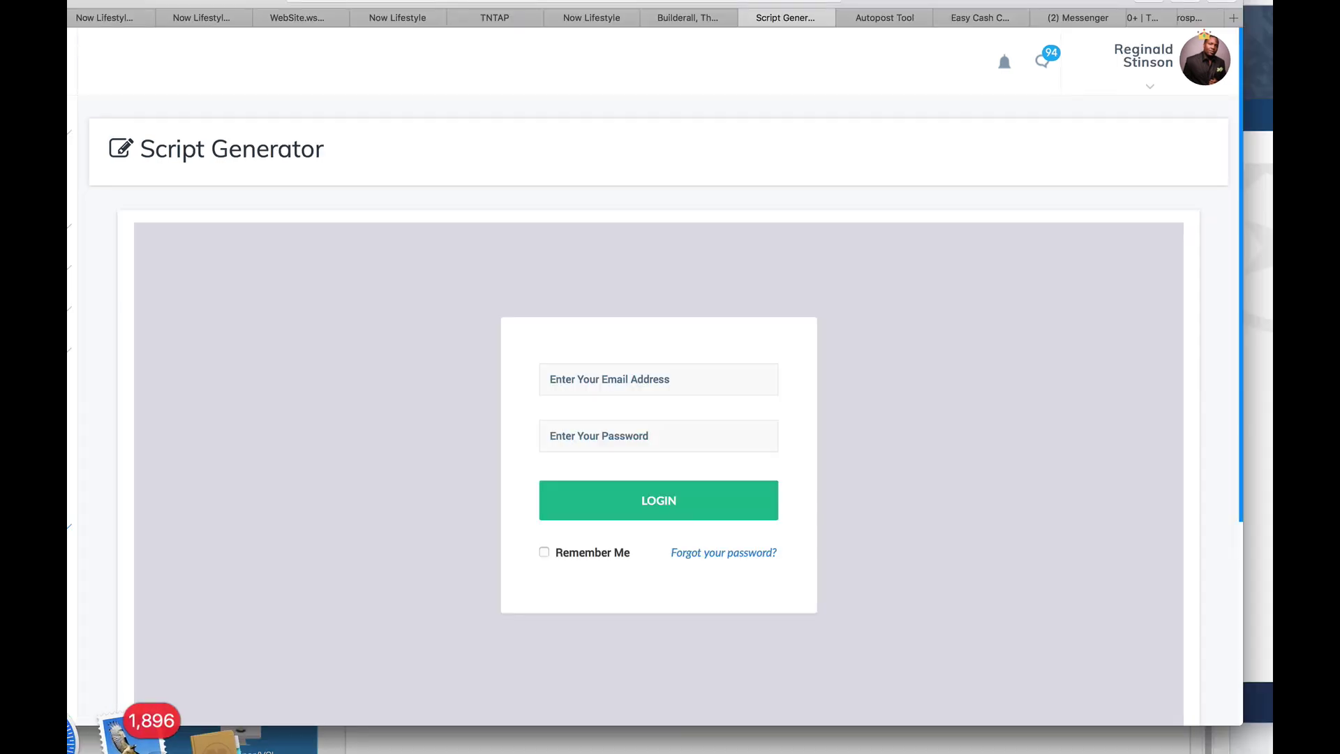
Step: Log in to the Easy Cash Code back office with the saved autofill account, then return to Builderall
{"action": "left_click", "coordinate": [977, 20]}
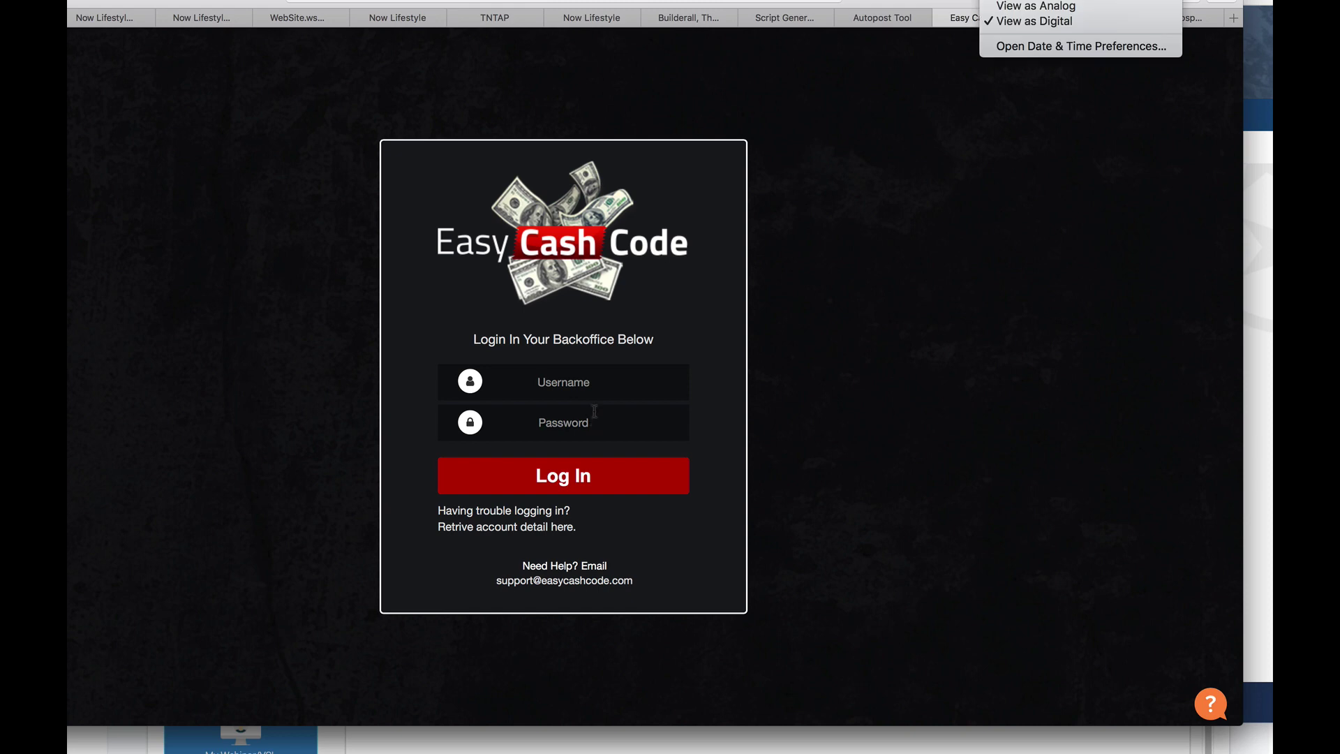
{"action": "left_click", "coordinate": [604, 376]}
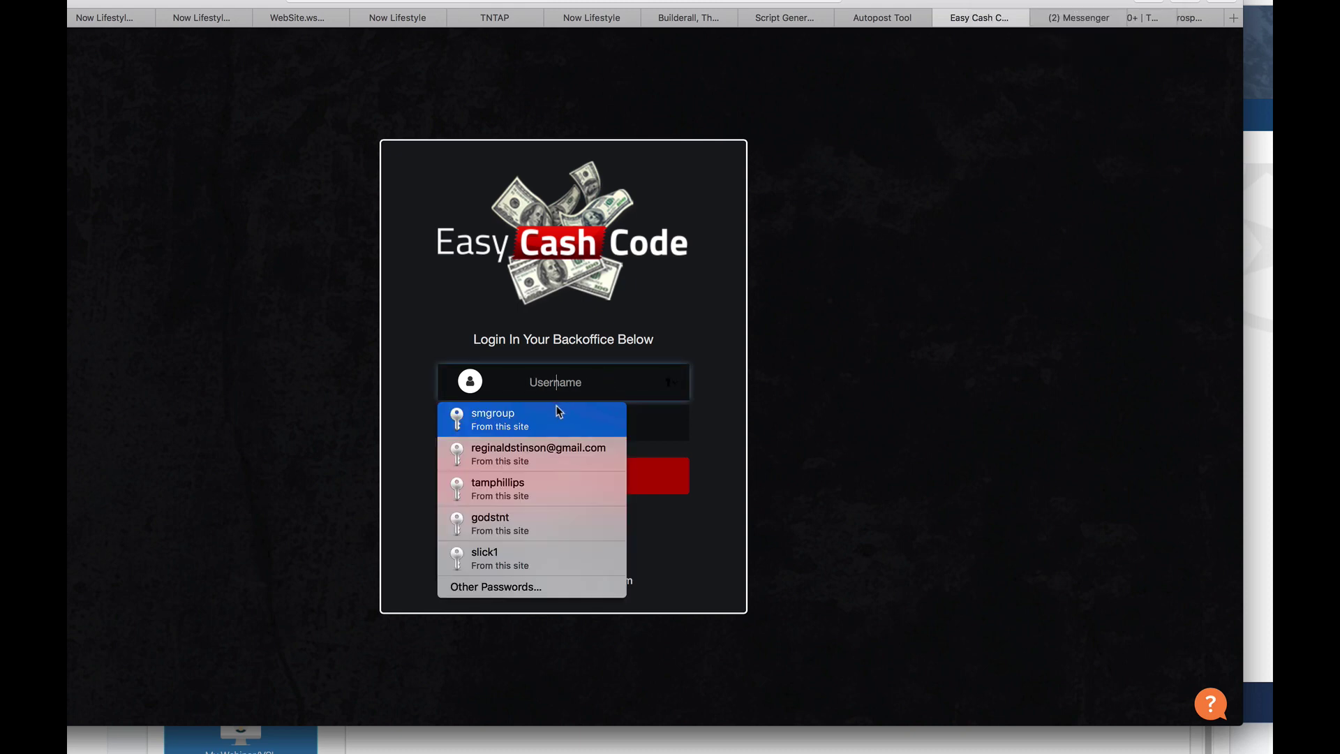
{"action": "left_click", "coordinate": [558, 413]}
{"action": "left_click", "coordinate": [548, 477]}
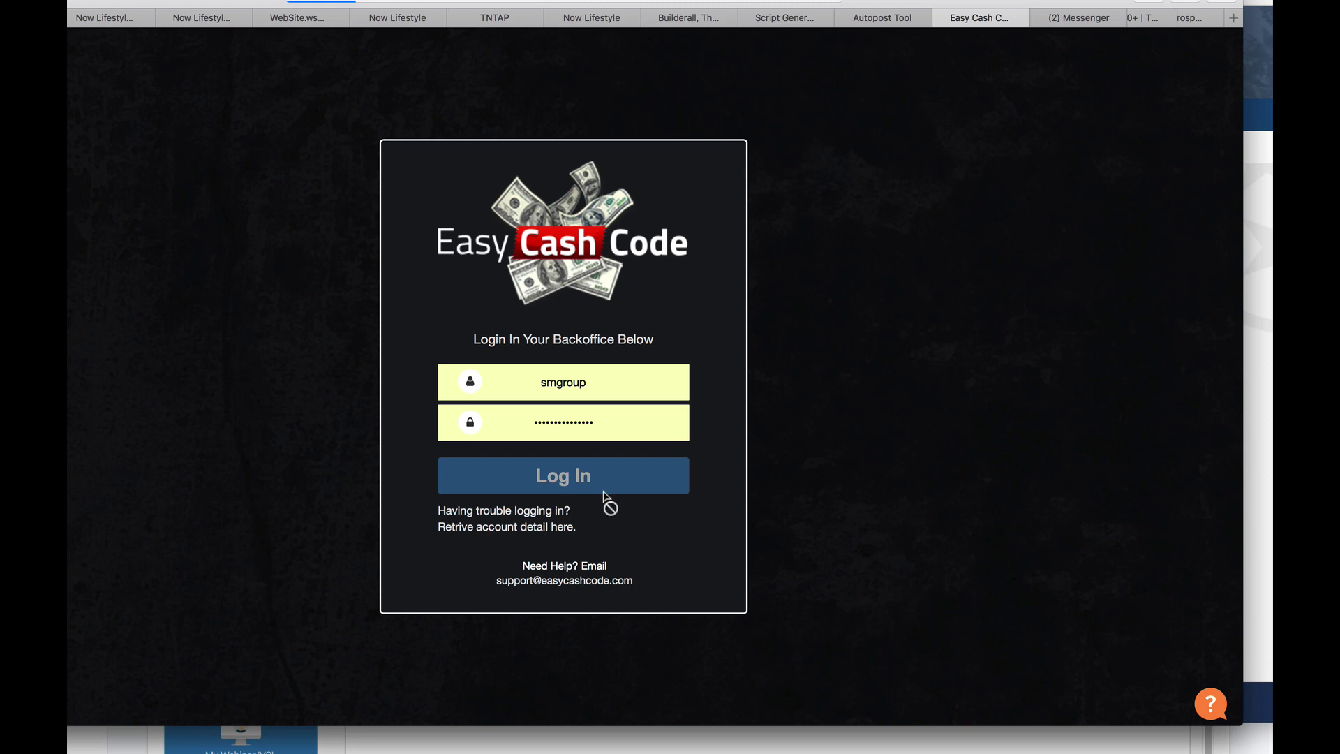
{"action": "left_click", "coordinate": [463, 732]}
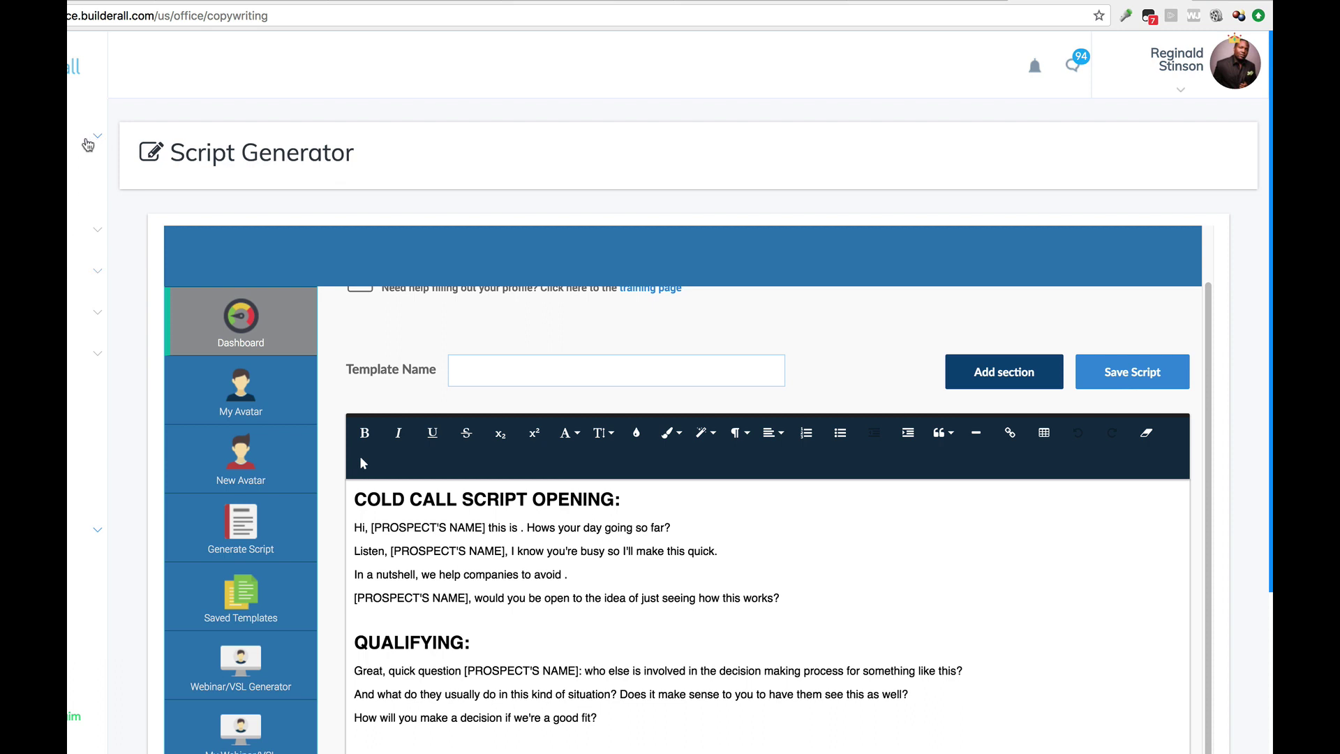
Step: Expand a Builderall sidebar section, then bring the Easy Cash Code back-office window forward
{"action": "left_click", "coordinate": [85, 144]}
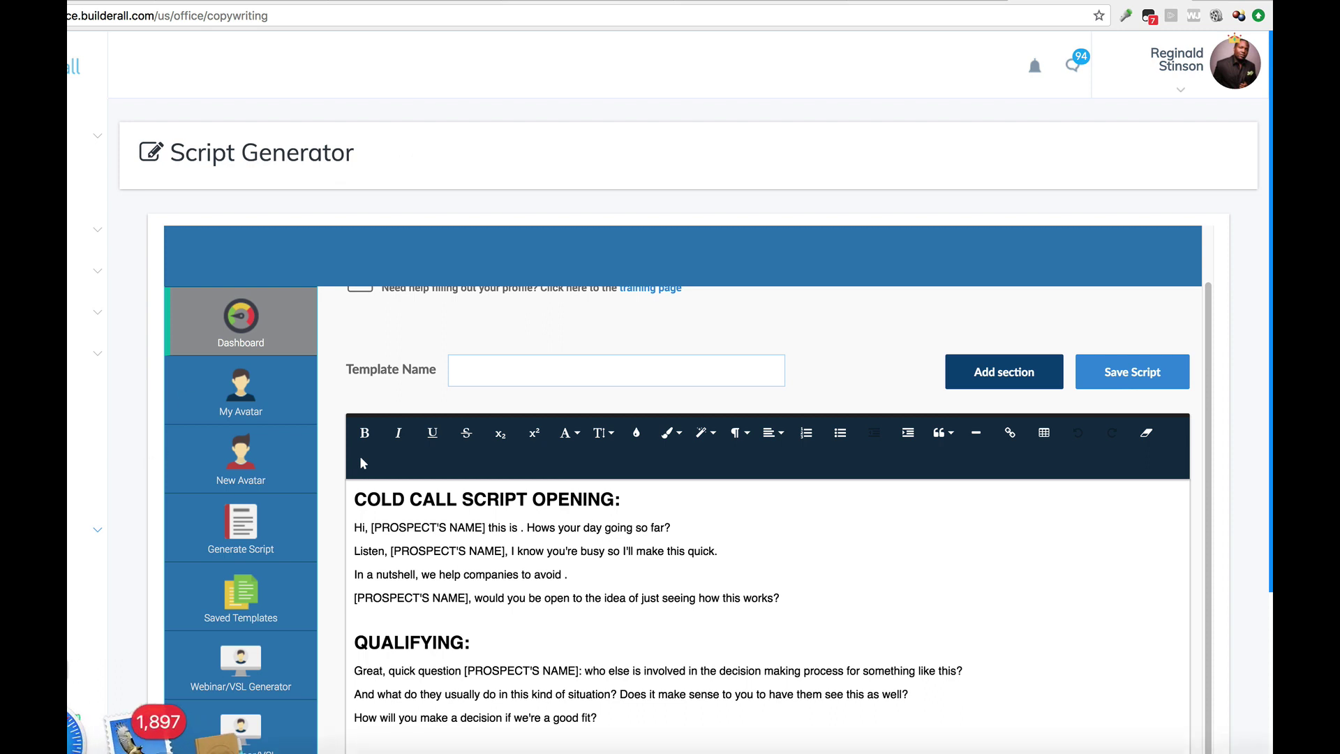
{"action": "key", "text": "super+Tab"}
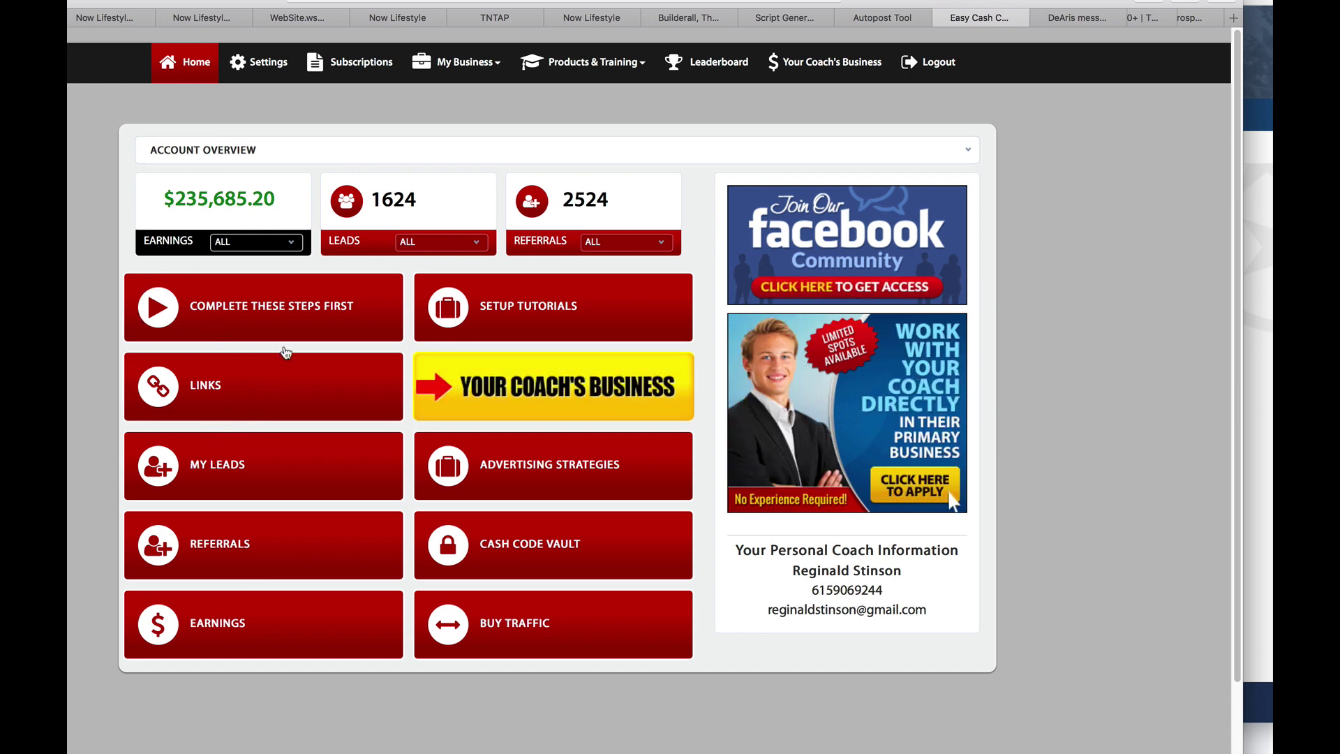
Step: Under My Business, show the Products & Training list: ECC Membership, Passive Profit Formula, Cash Code Vault, and more
{"action": "left_click", "coordinate": [464, 62]}
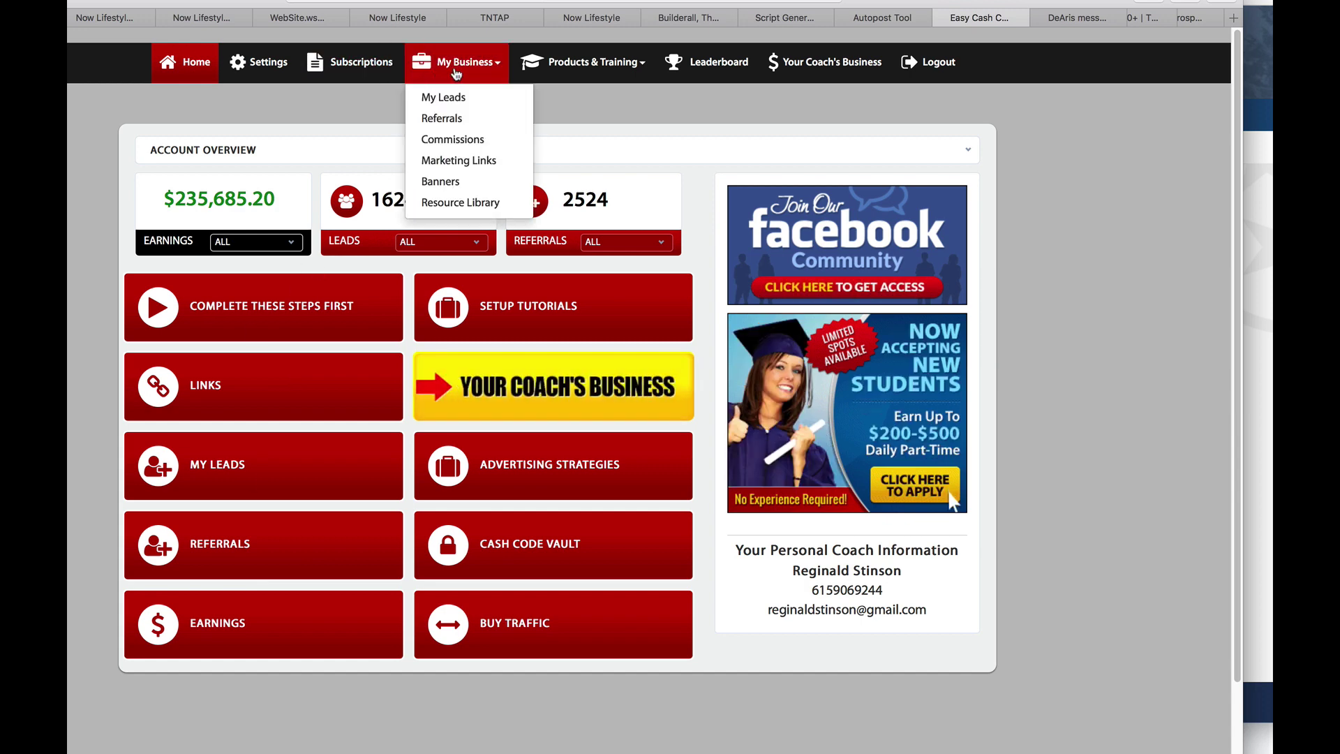
{"action": "left_click", "coordinate": [576, 70]}
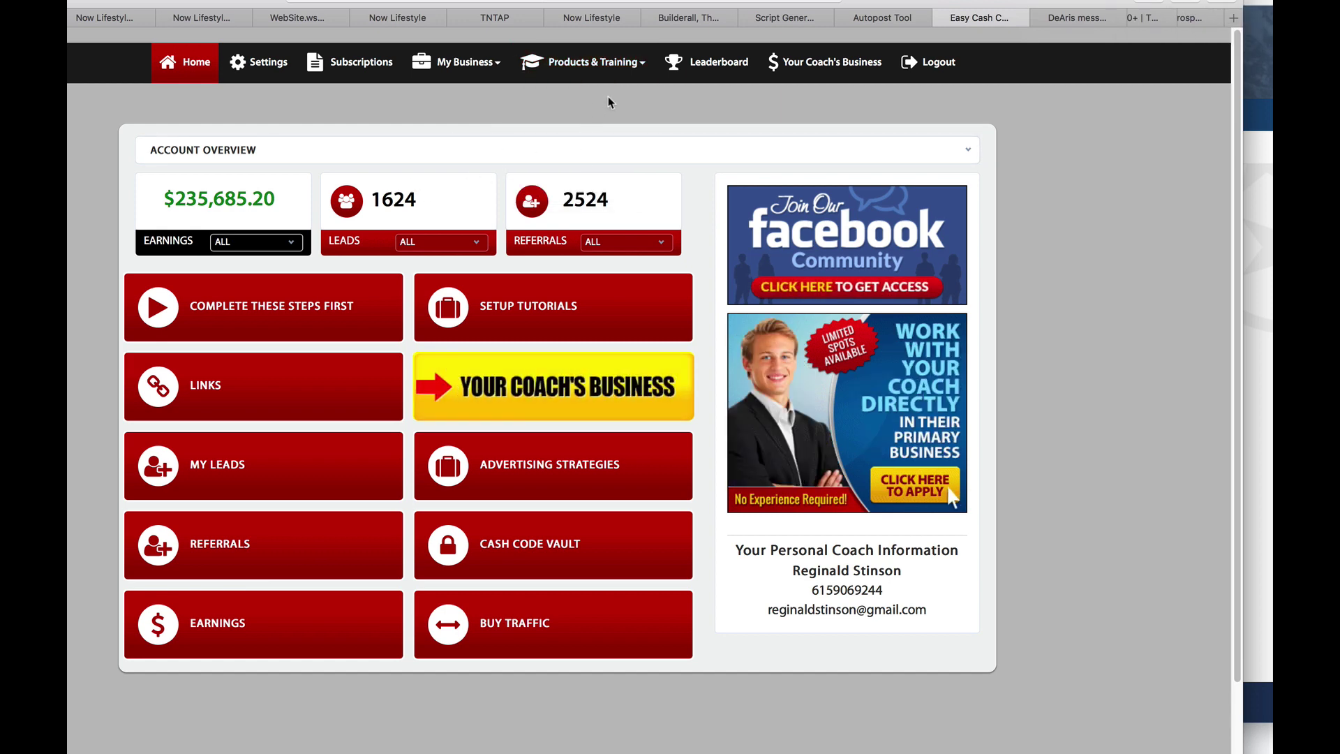
{"action": "mouse_move", "coordinate": [585, 75]}
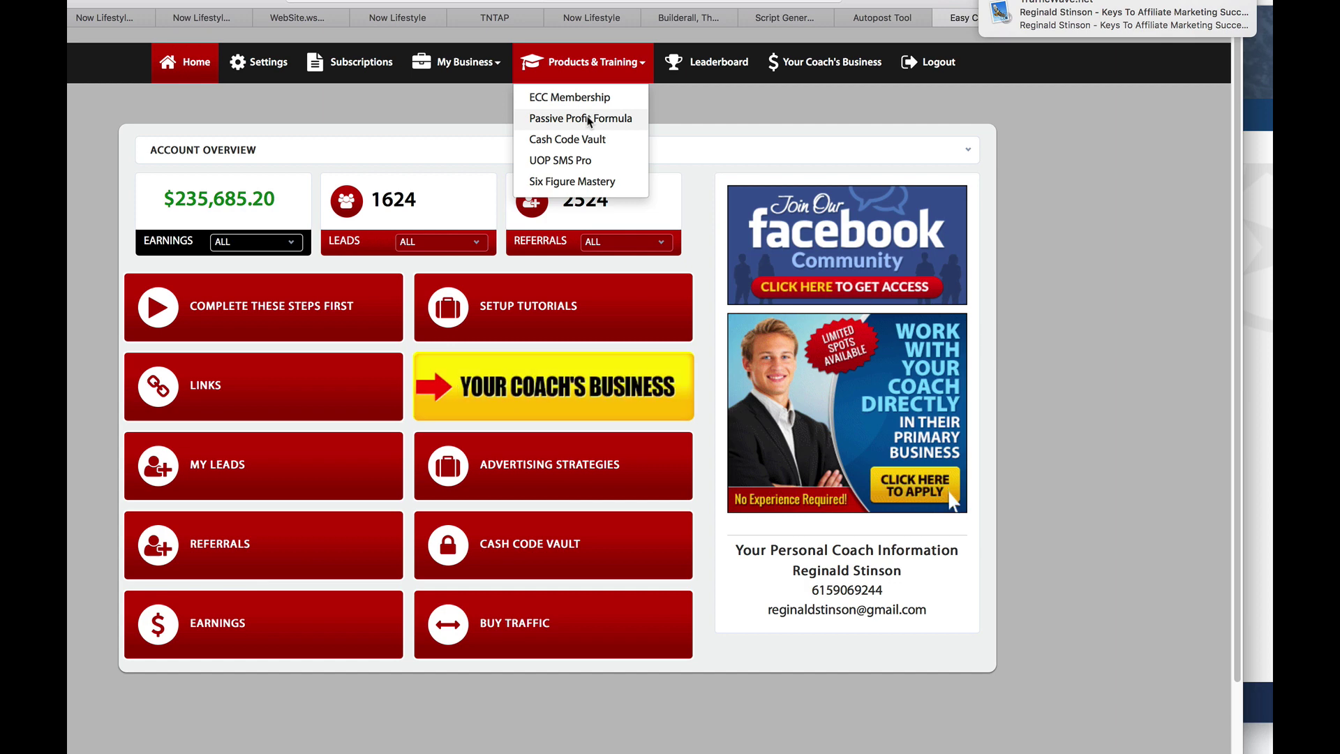
Step: Try Passive Profit Formula, then open ECC Membership's Training Library with its Setup Tutorials
{"action": "left_click", "coordinate": [588, 120]}
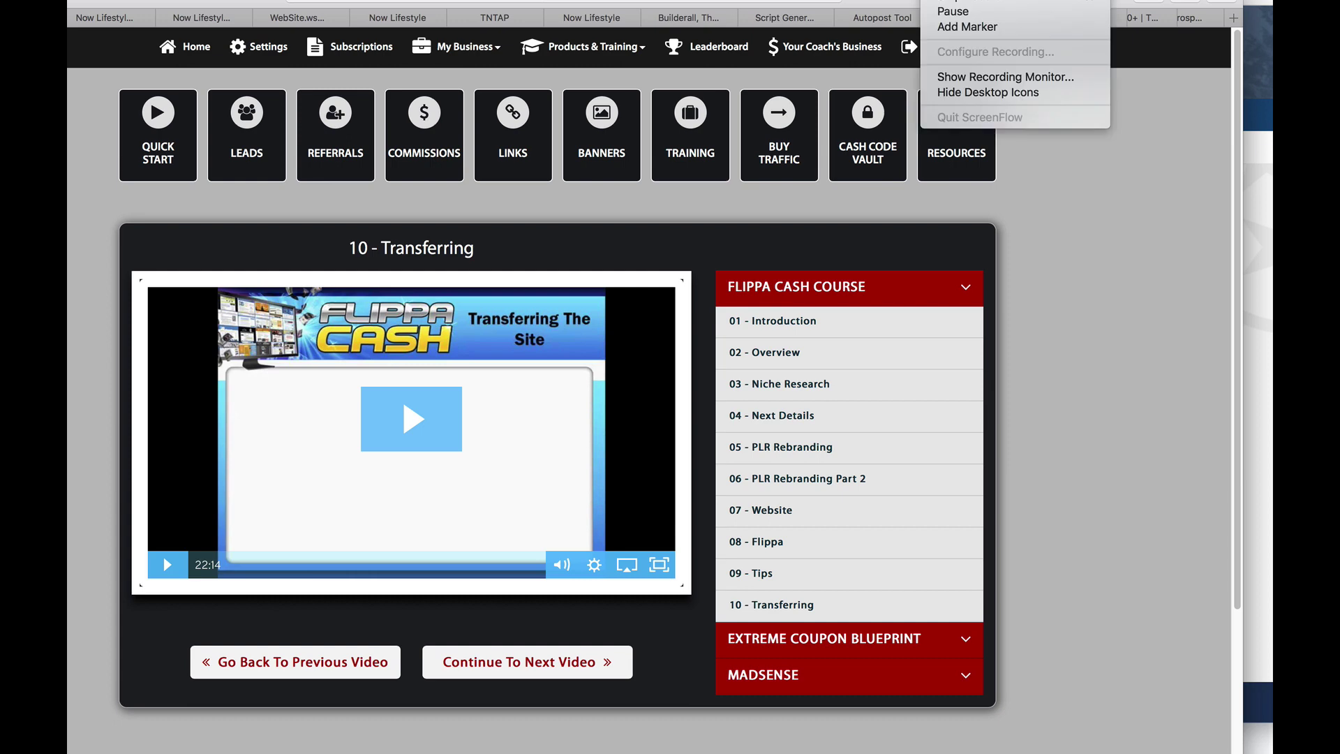
{"action": "key", "text": "Escape"}
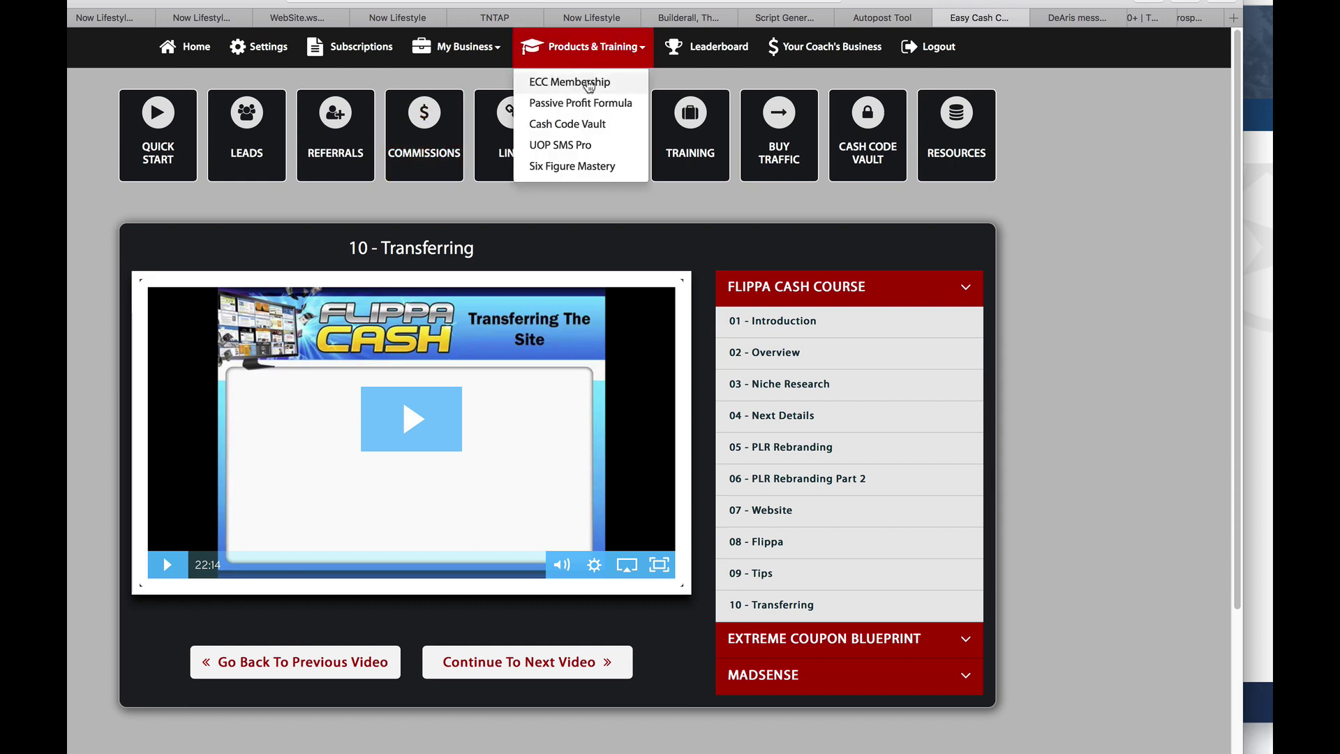
{"action": "left_click", "coordinate": [589, 83]}
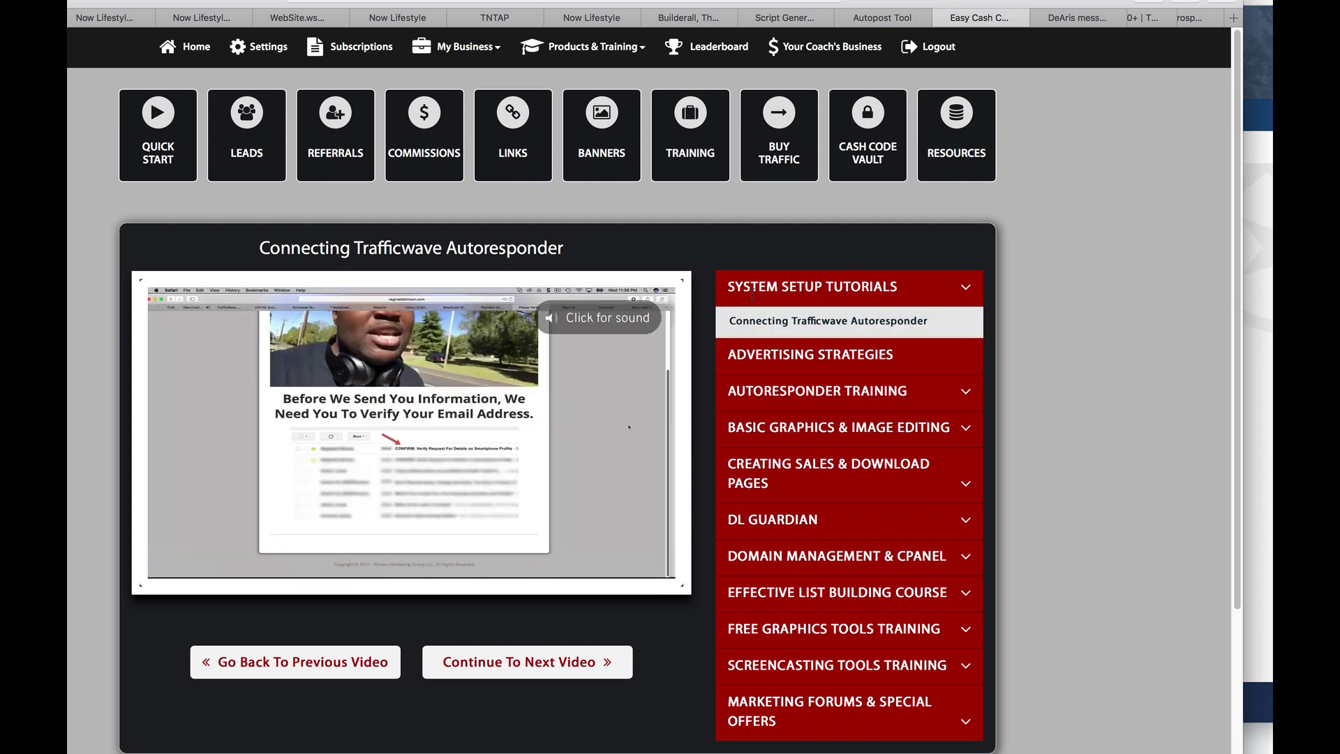
{"action": "left_click", "coordinate": [672, 154]}
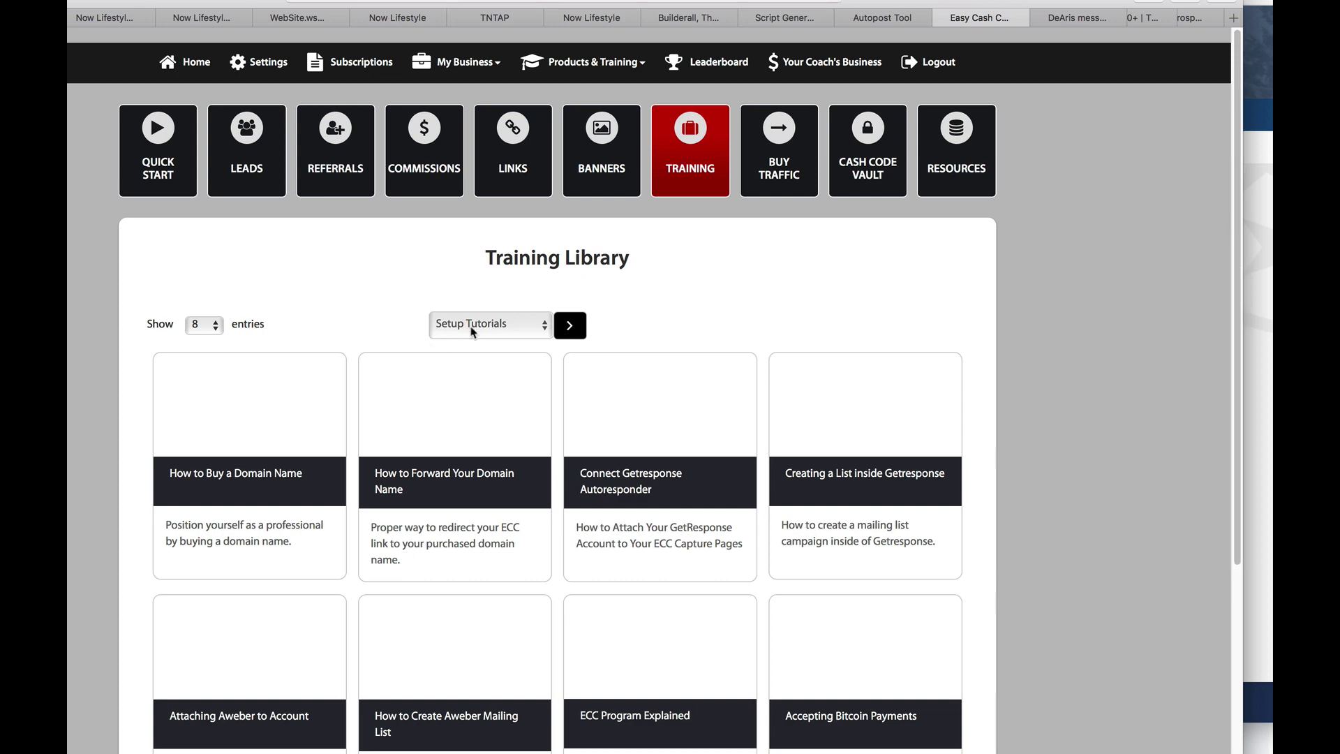
Step: Filter the Training Library to Marketing Strategies videos, browse them, and bring up the Write a Message form
{"action": "left_click", "coordinate": [473, 330]}
{"action": "left_click", "coordinate": [481, 342]}
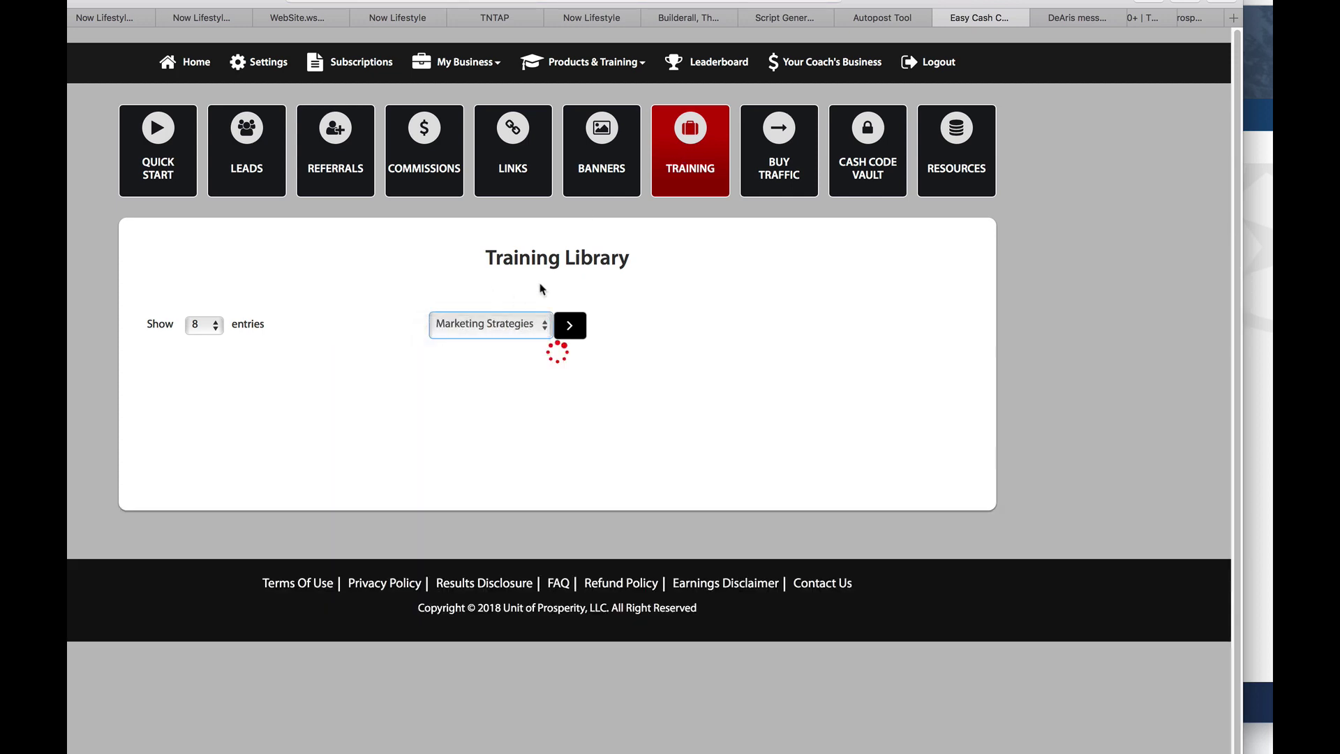
{"action": "scroll", "coordinate": [628, 314], "scroll_direction": "down", "scroll_amount": 5}
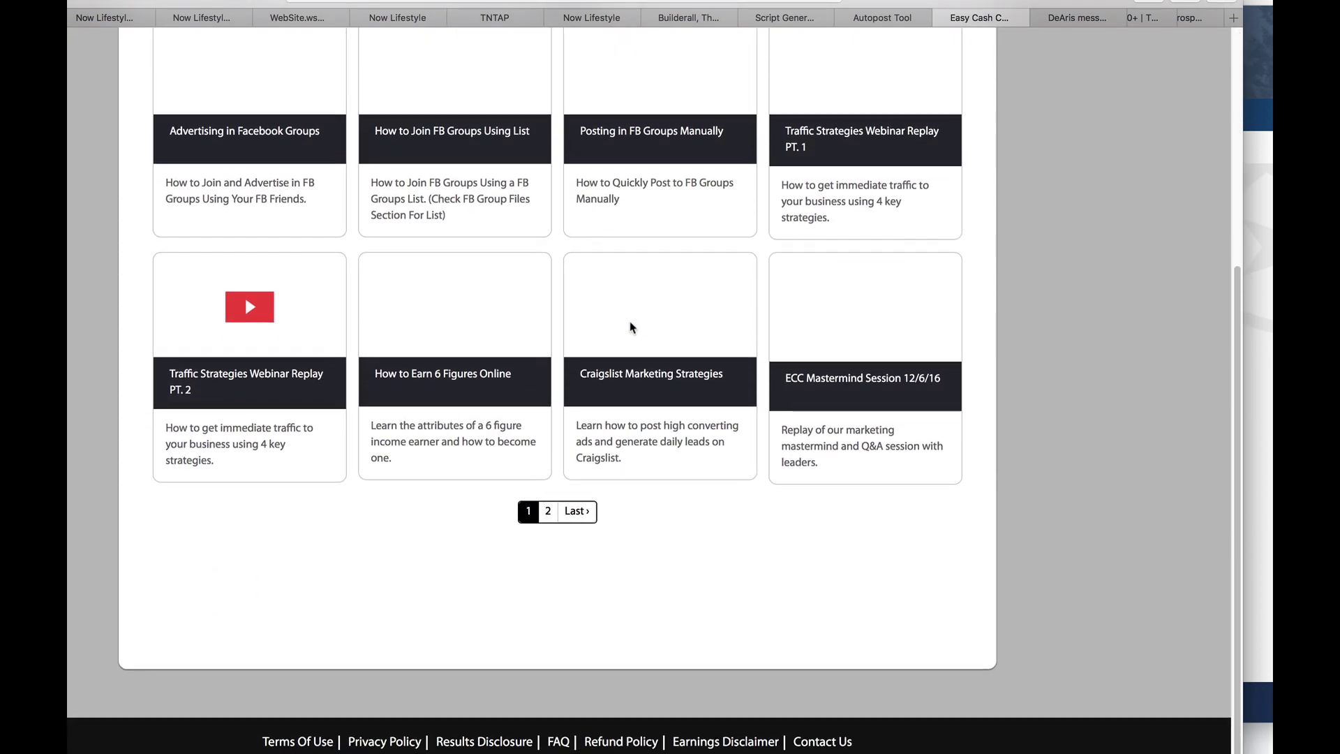
{"action": "scroll", "coordinate": [630, 327], "scroll_direction": "up", "scroll_amount": 5}
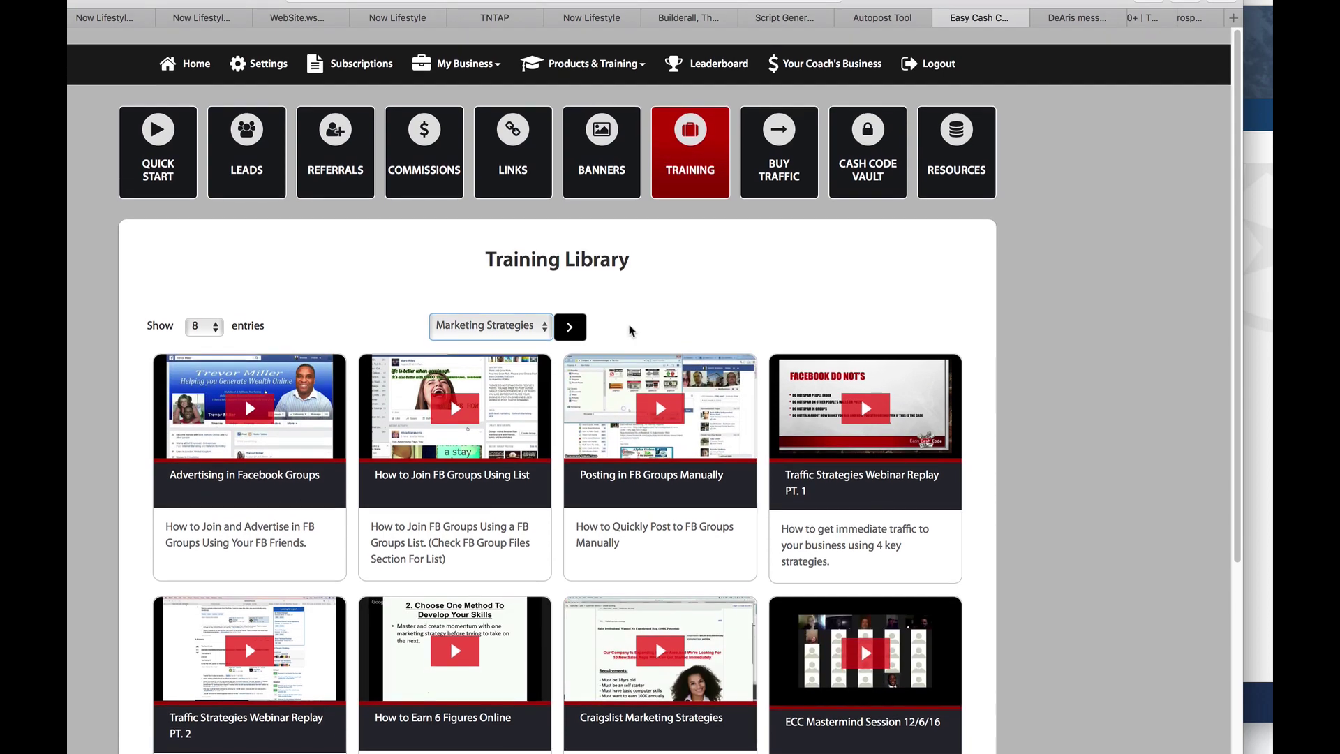
{"action": "scroll", "coordinate": [787, 276], "scroll_direction": "down", "scroll_amount": 5}
{"action": "scroll", "coordinate": [788, 276], "scroll_direction": "up", "scroll_amount": 5}
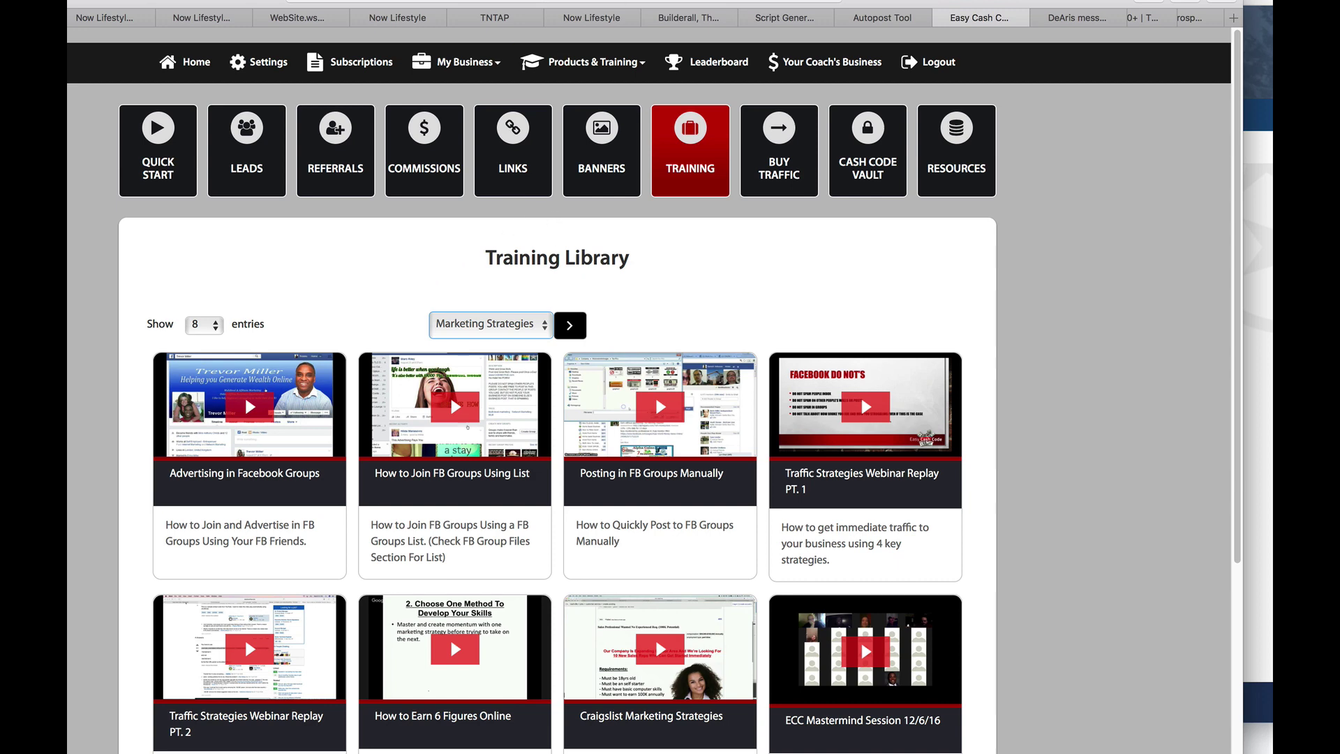
{"action": "mouse_move", "coordinate": [611, 65]}
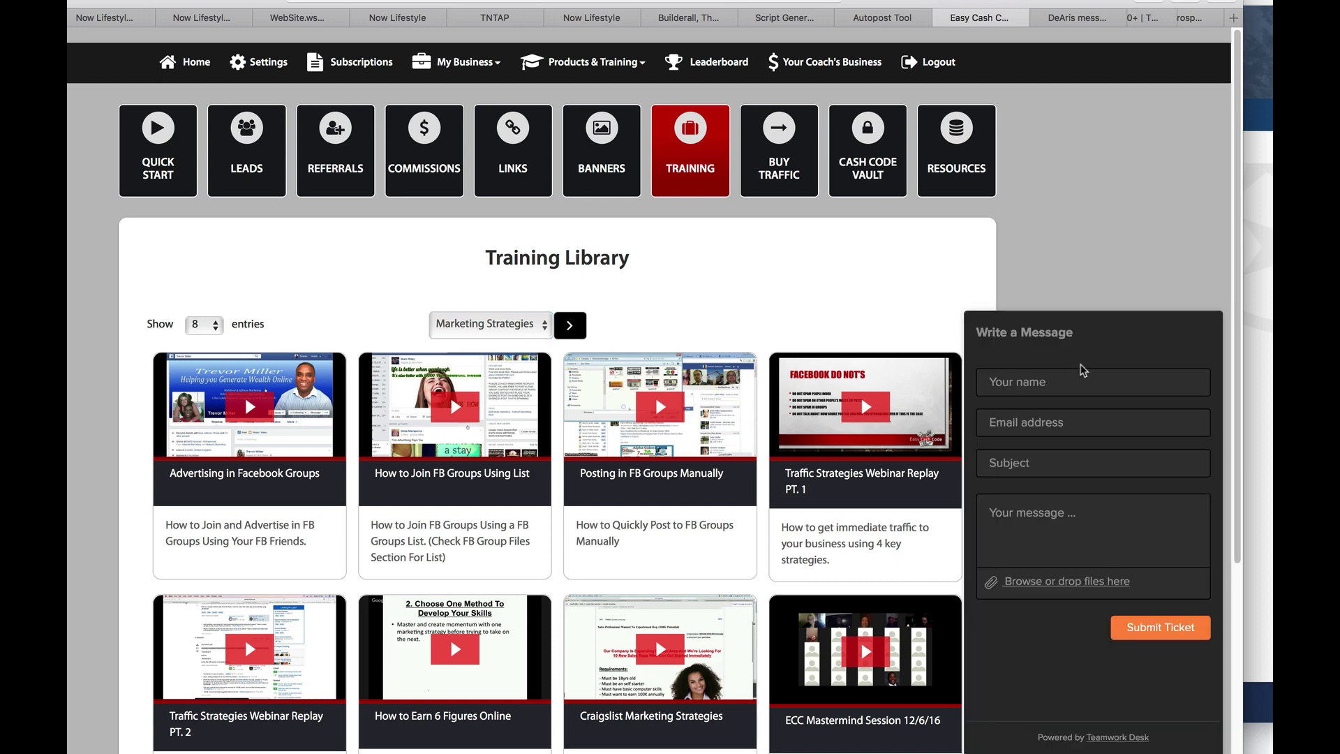
{"action": "left_click", "coordinate": [1047, 383]}
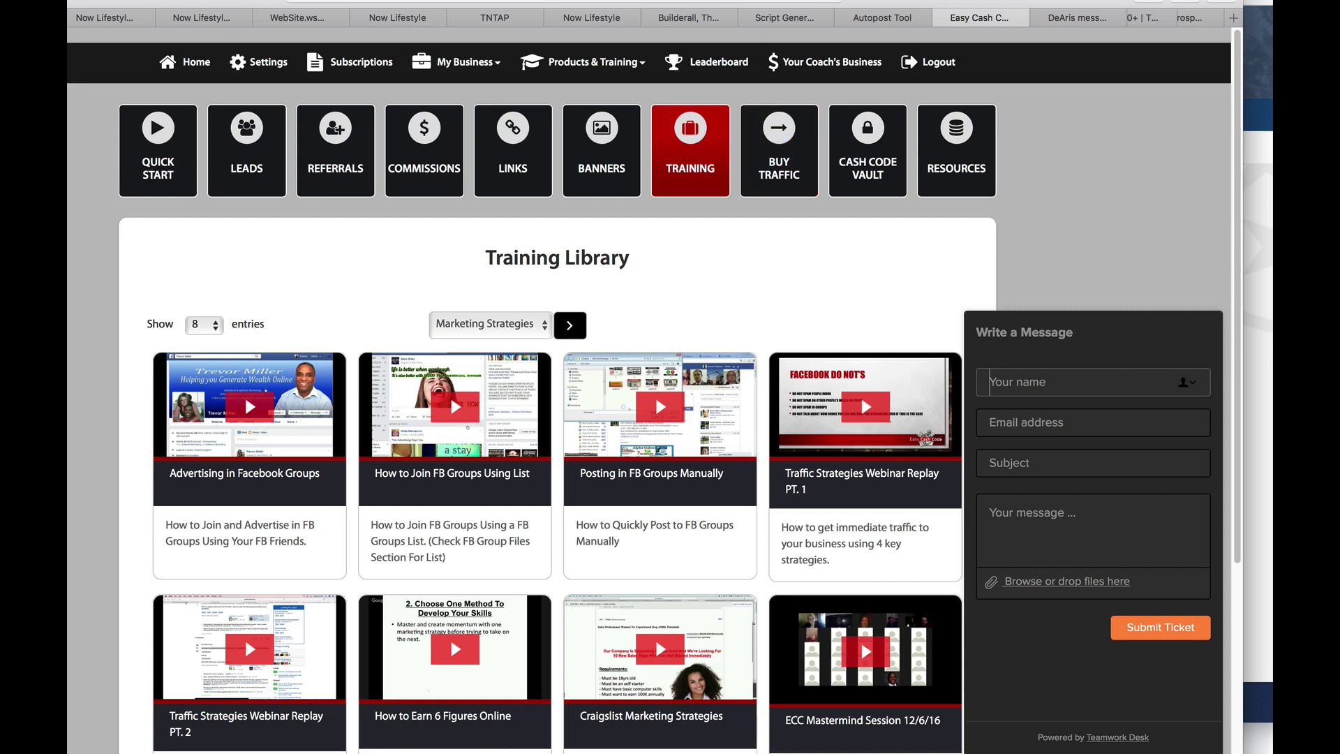
{"action": "left_click", "coordinate": [939, 0]}
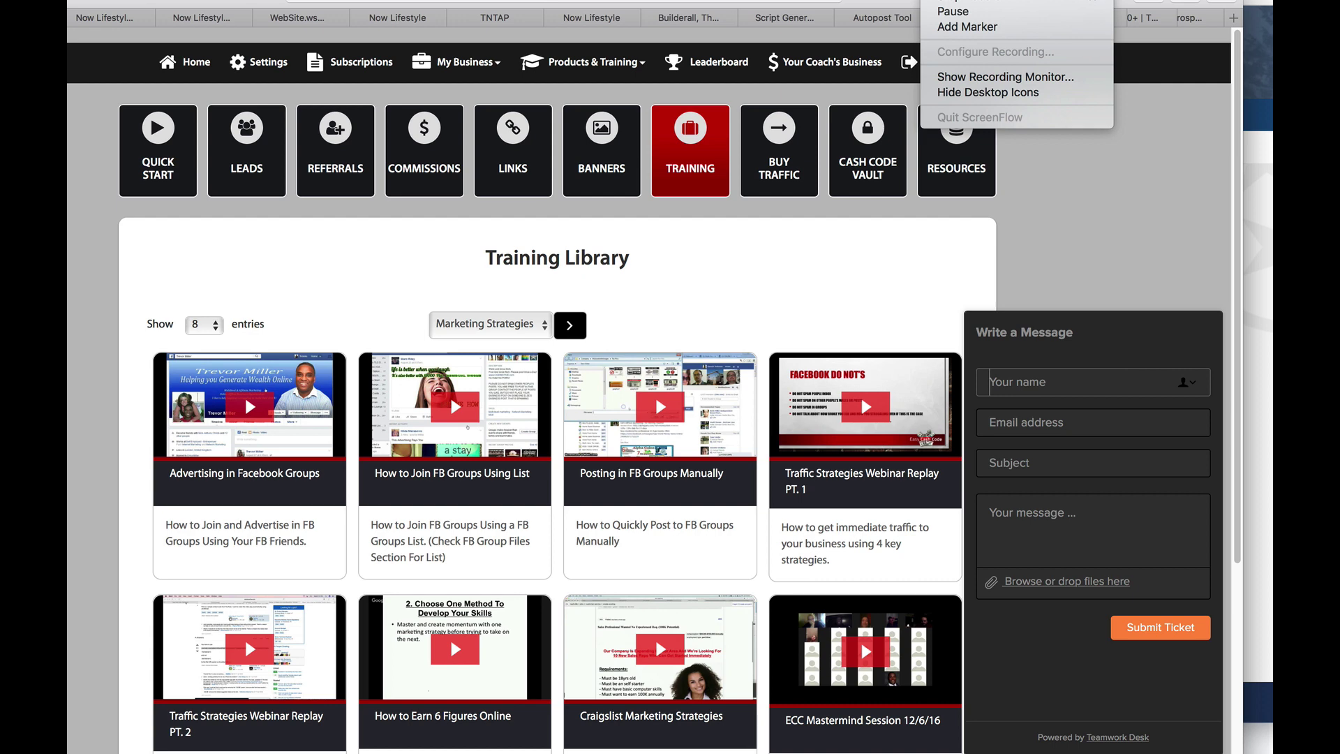
{"action": "left_click", "coordinate": [1045, 270]}
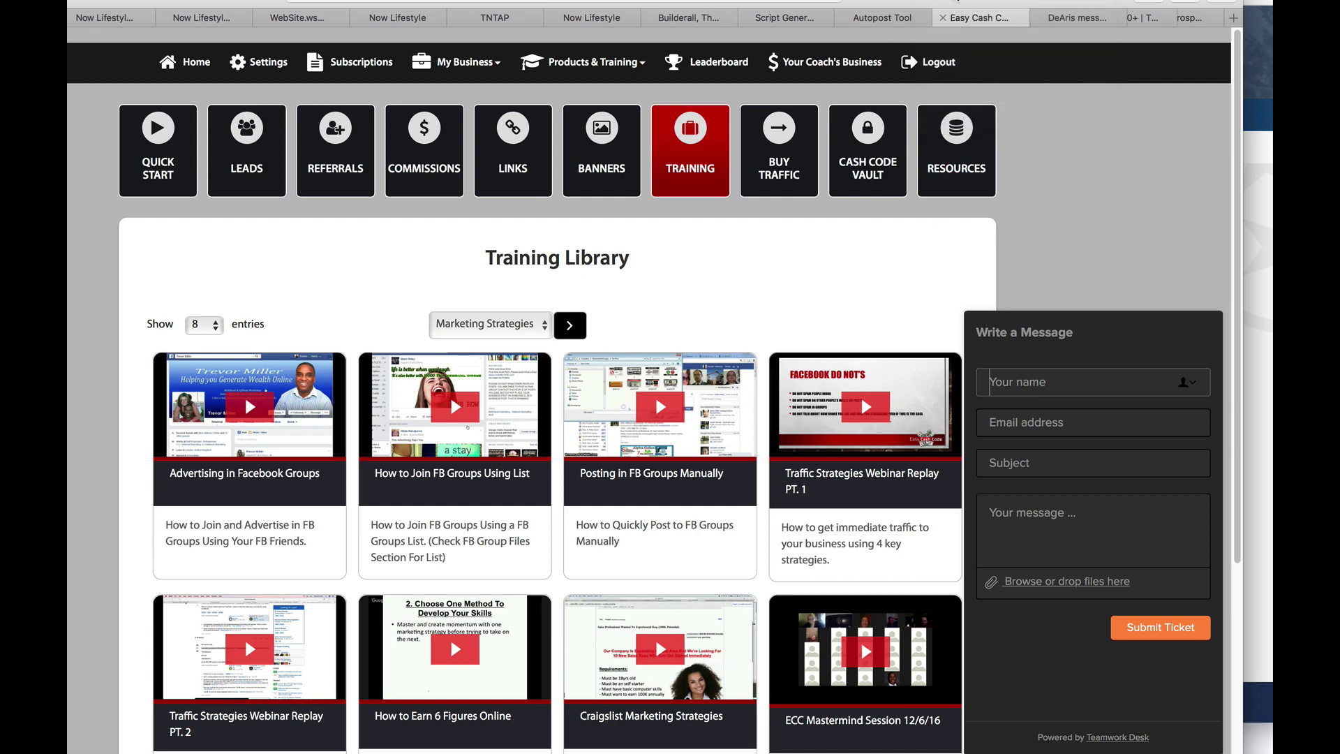